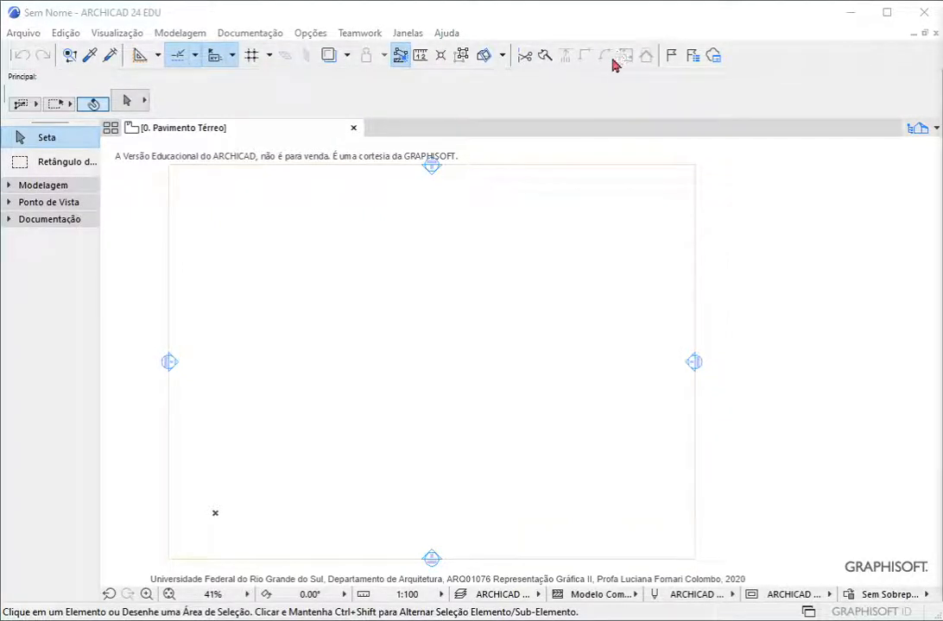
right_click(776, 57)
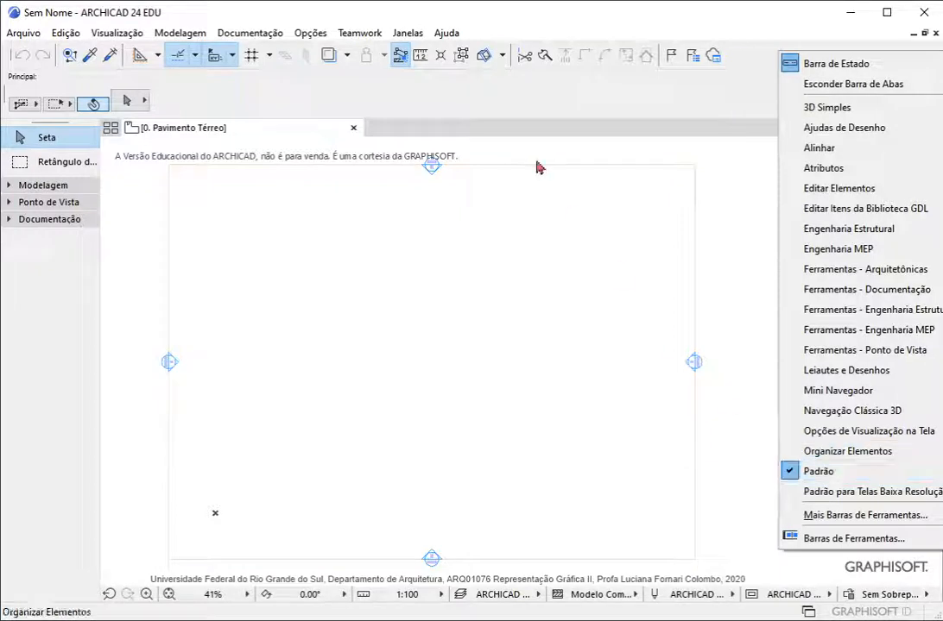
click(437, 93)
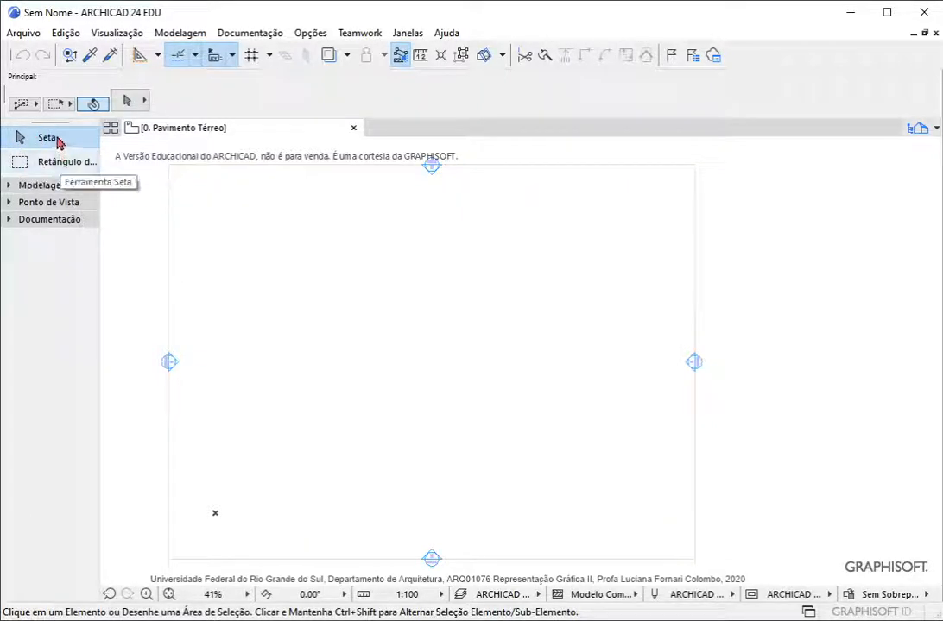
Draw a rectangular marquee about 14.20 by 6.51 in the plan's upper-left area, clear it and return to the Arrow tool.
click(61, 166)
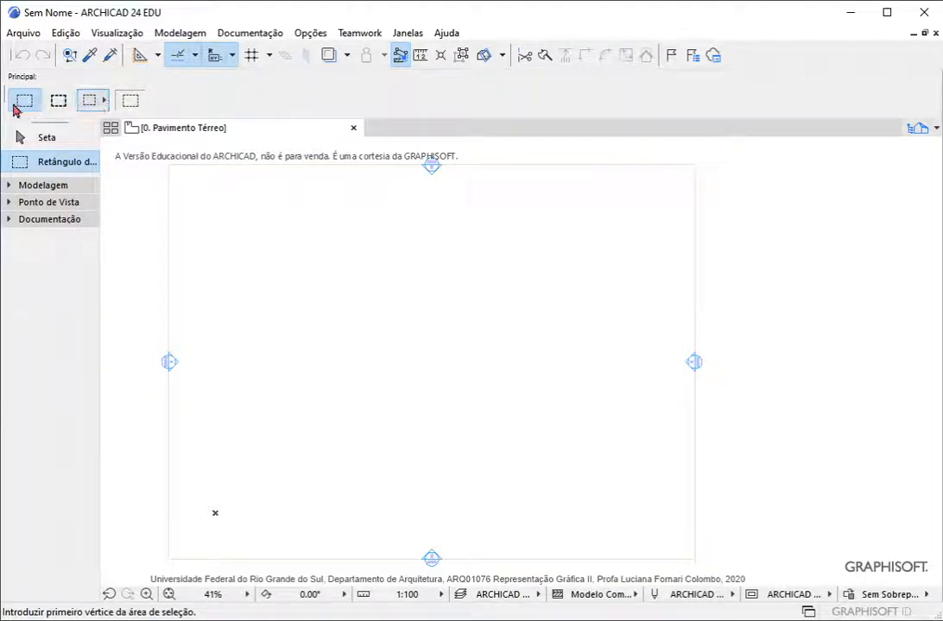
click(105, 104)
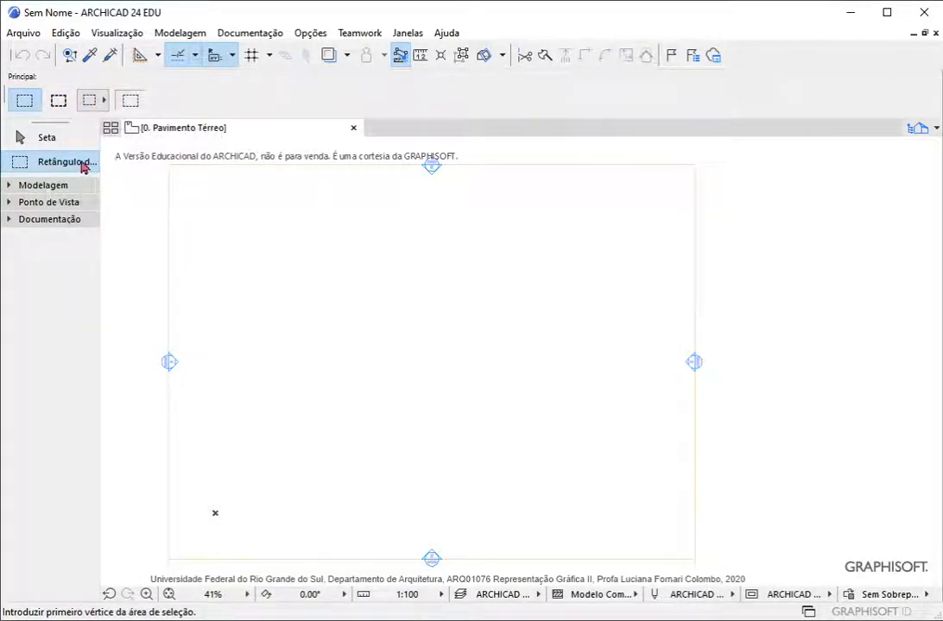
click(215, 213)
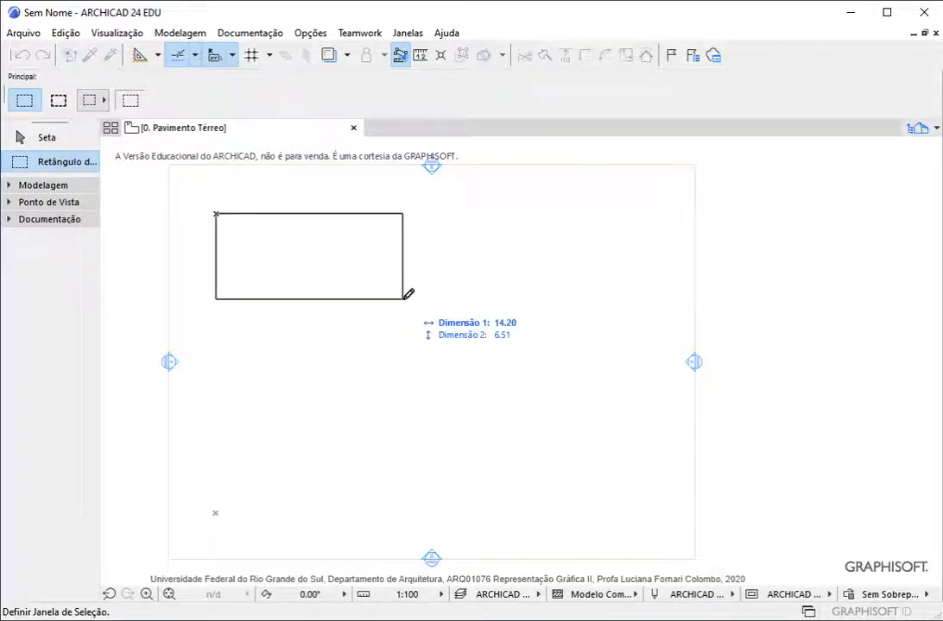
click(403, 299)
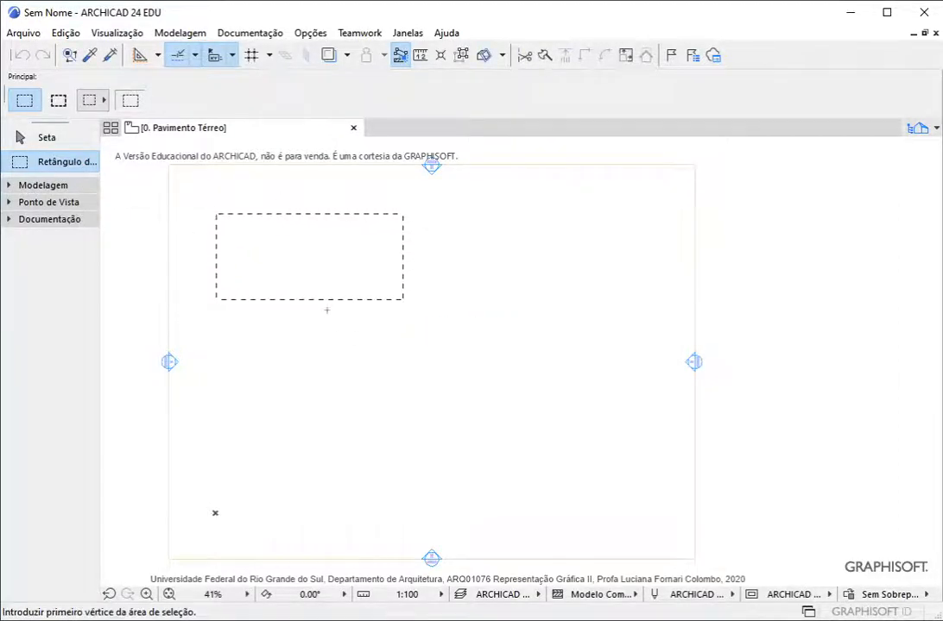
key(Escape)
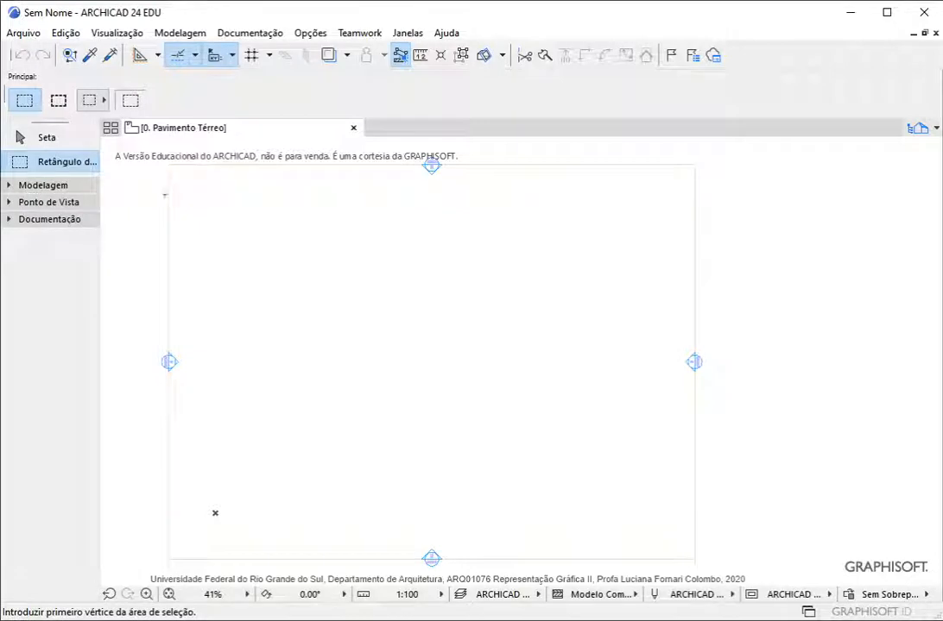
click(46, 138)
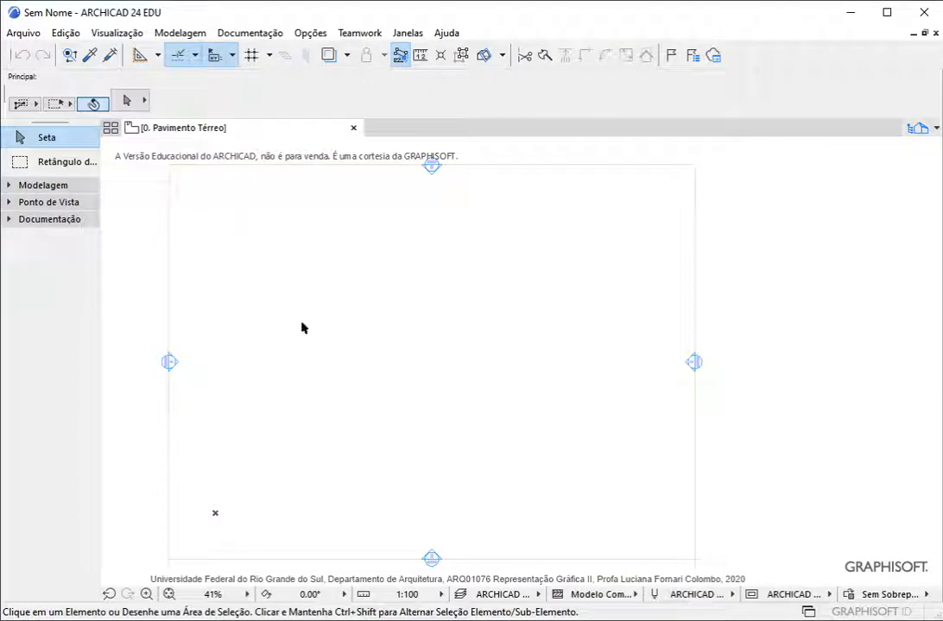
click(93, 104)
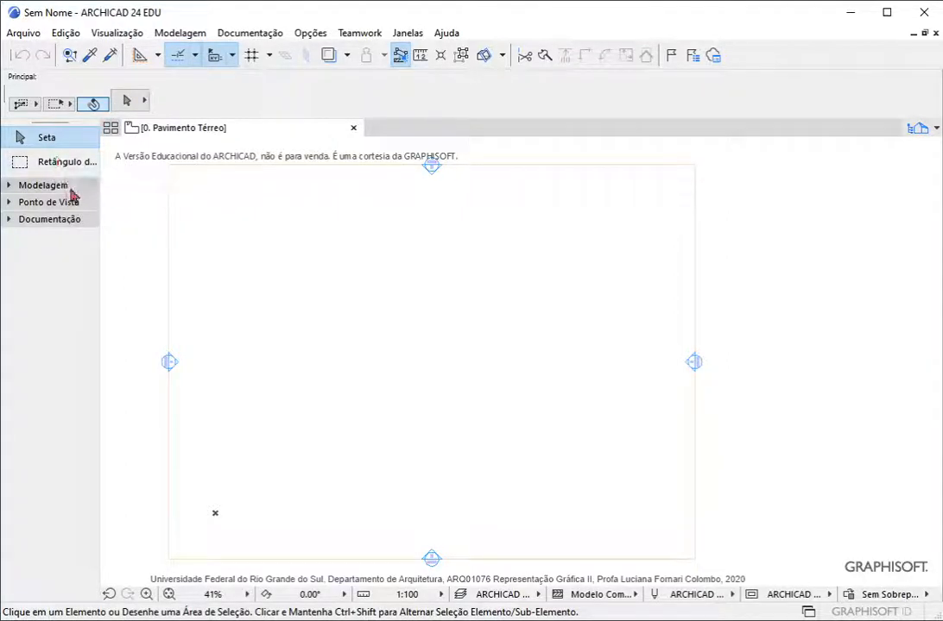
Expand the Modelagem tool group and look through the modelling tools it offers.
click(69, 185)
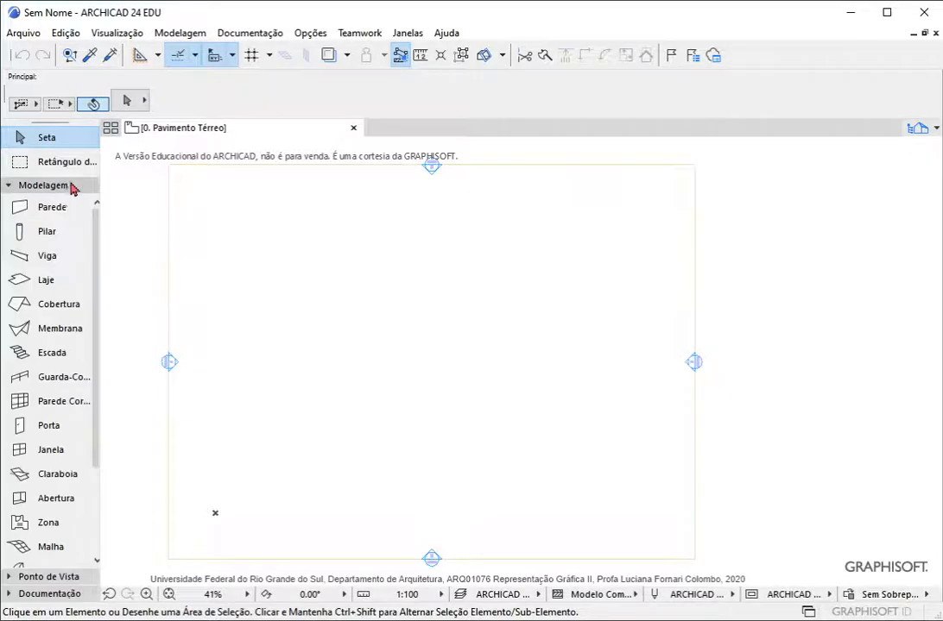
scroll(68, 263, down, 3)
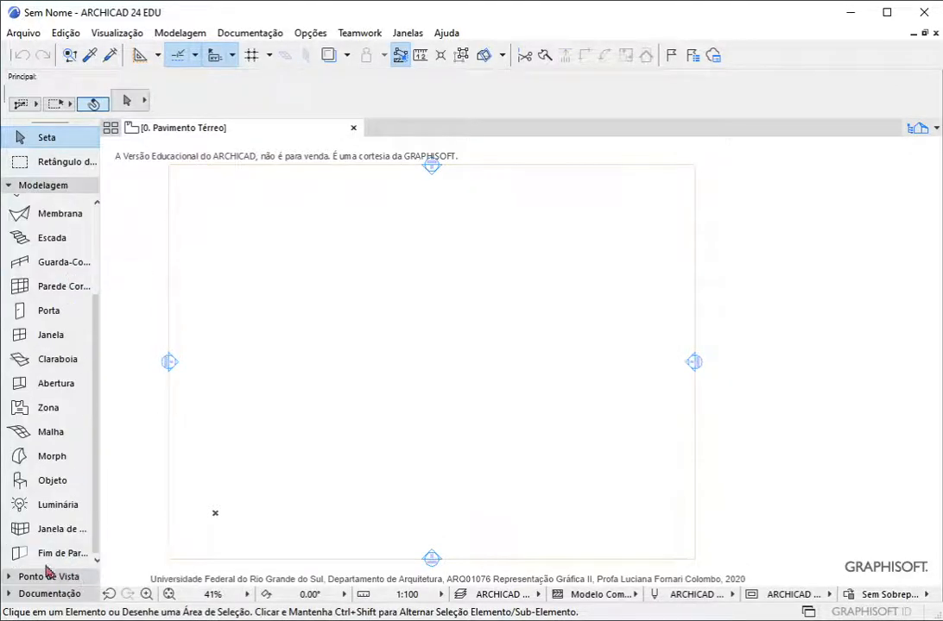
scroll(57, 216, up, 3)
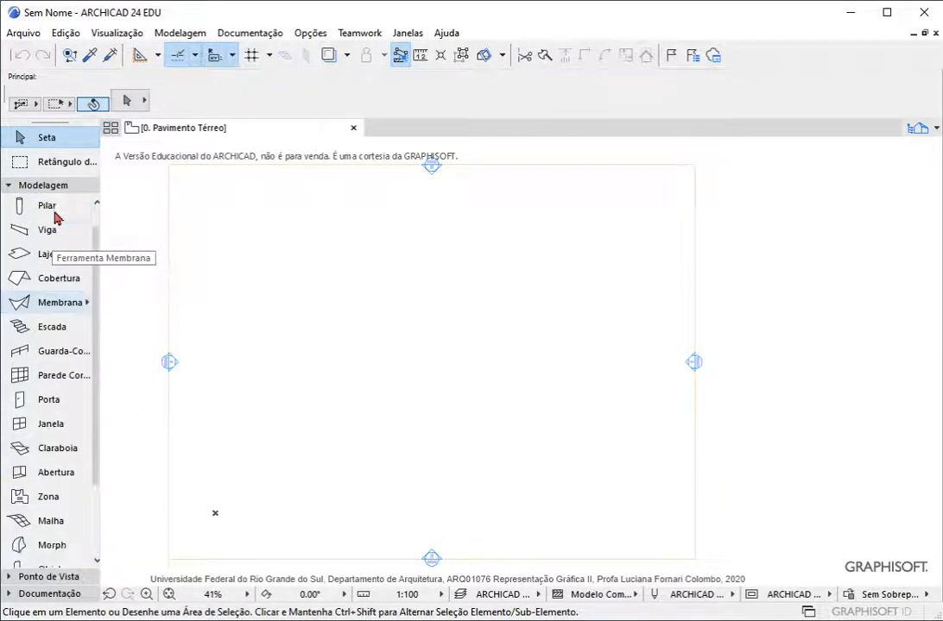
scroll(53, 226, down, 3)
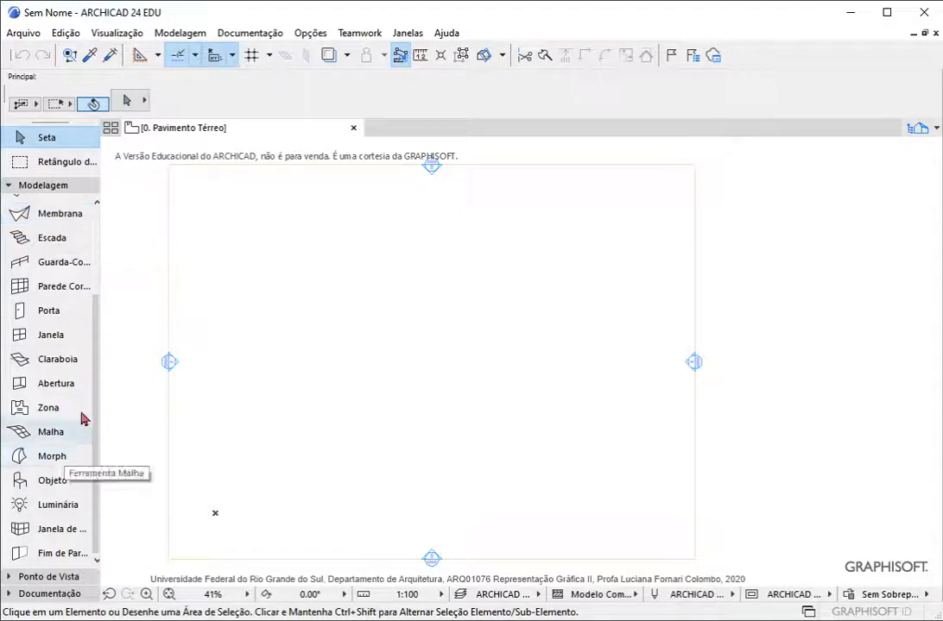
scroll(57, 376, up, 3)
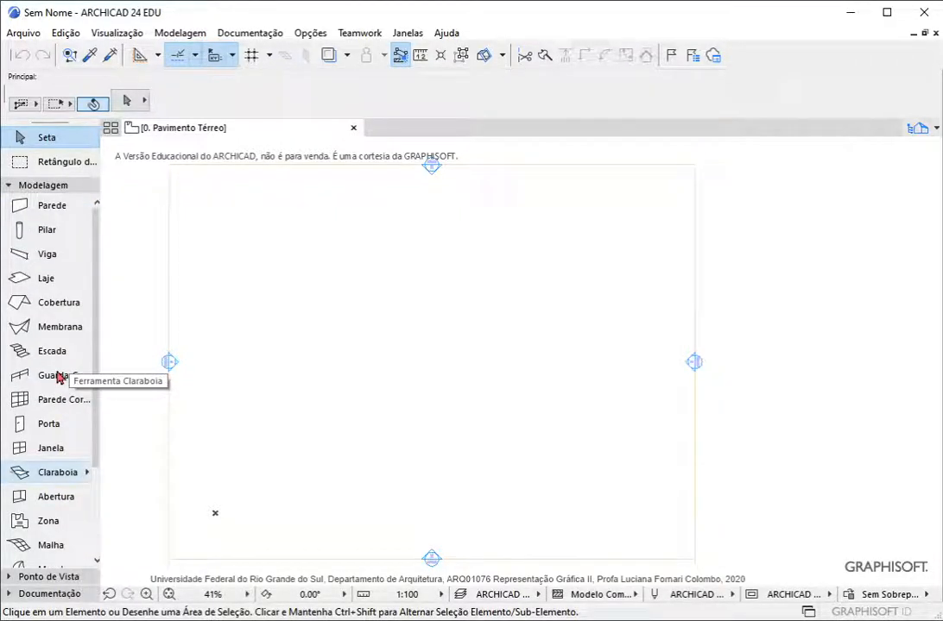
Activate the Wall (Parede) tool and review its default settings, including geometry method, reference line, structure, linked floors and thickness.
click(47, 210)
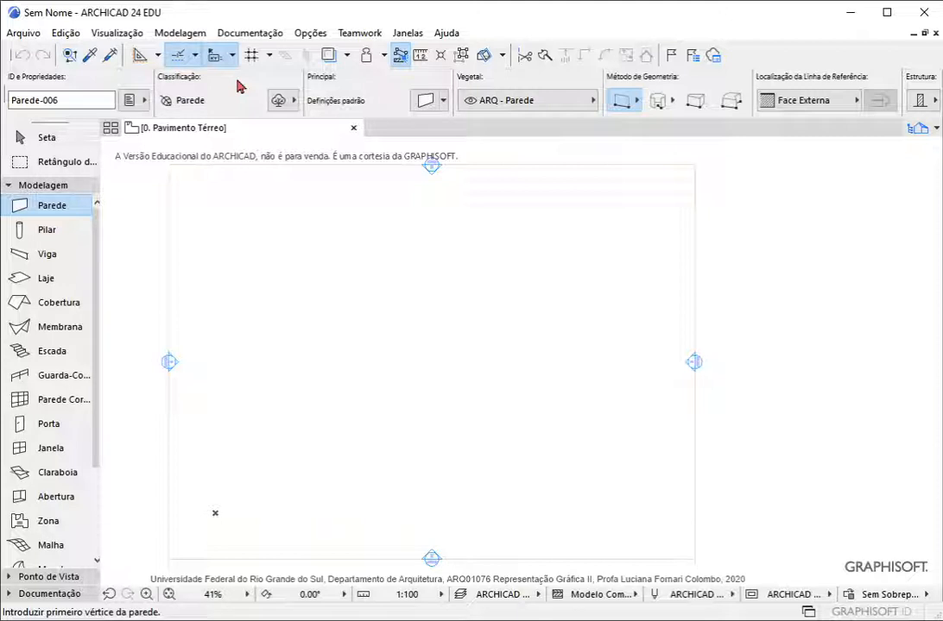
scroll(239, 86, down, 6)
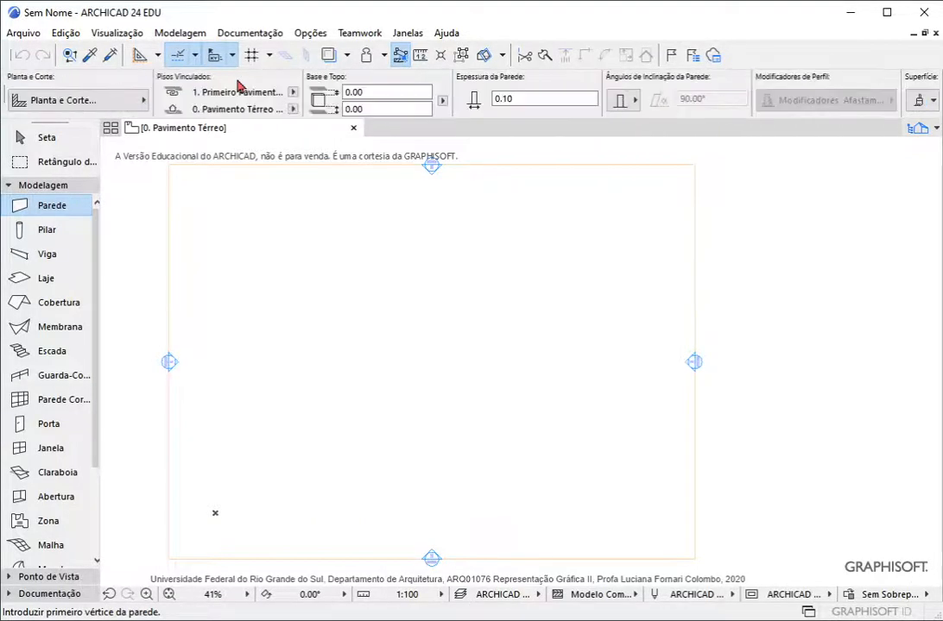
scroll(239, 86, down, 2)
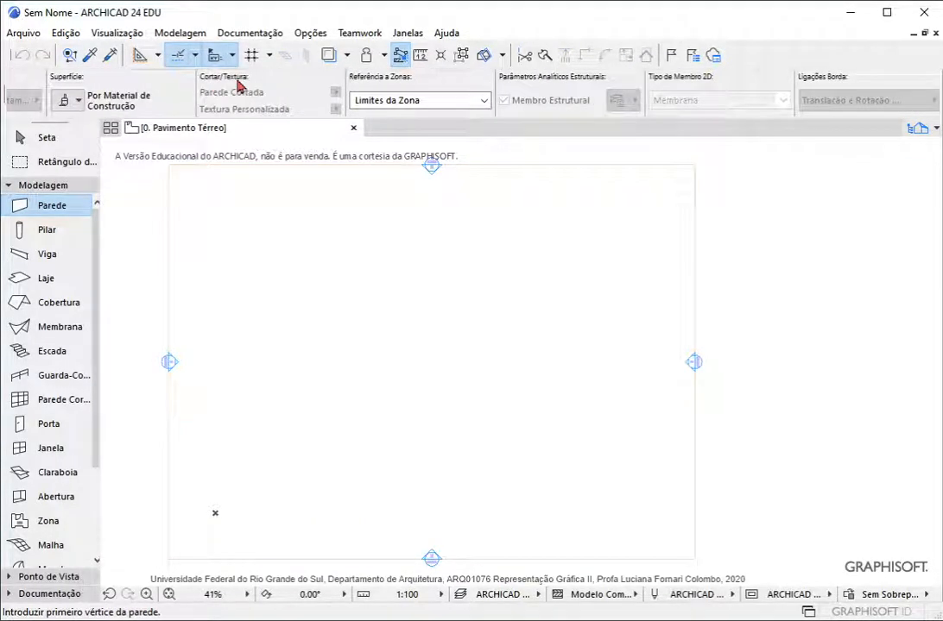
scroll(239, 86, up, 10)
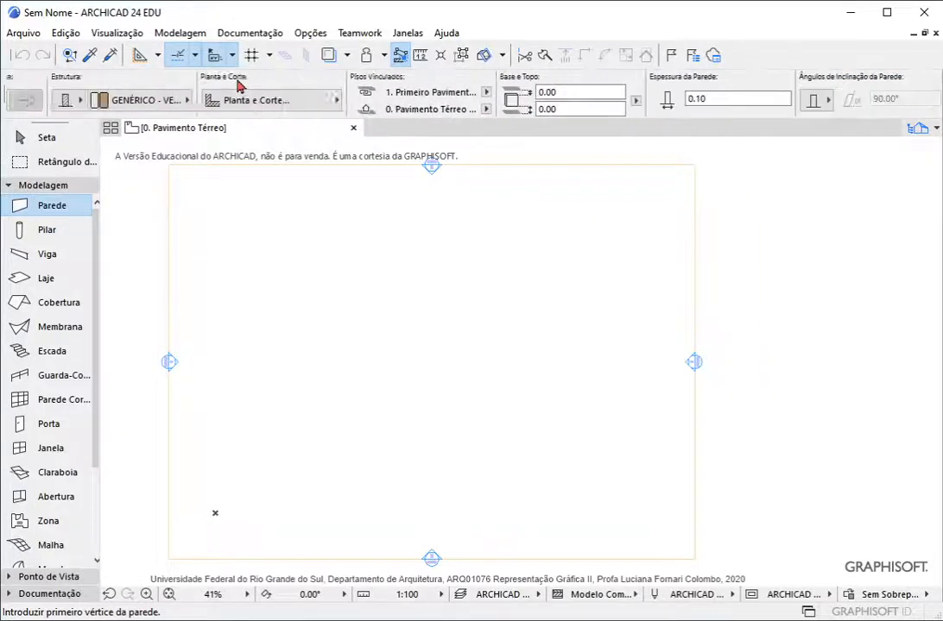
scroll(239, 87, up, 2)
scroll(239, 86, down, 8)
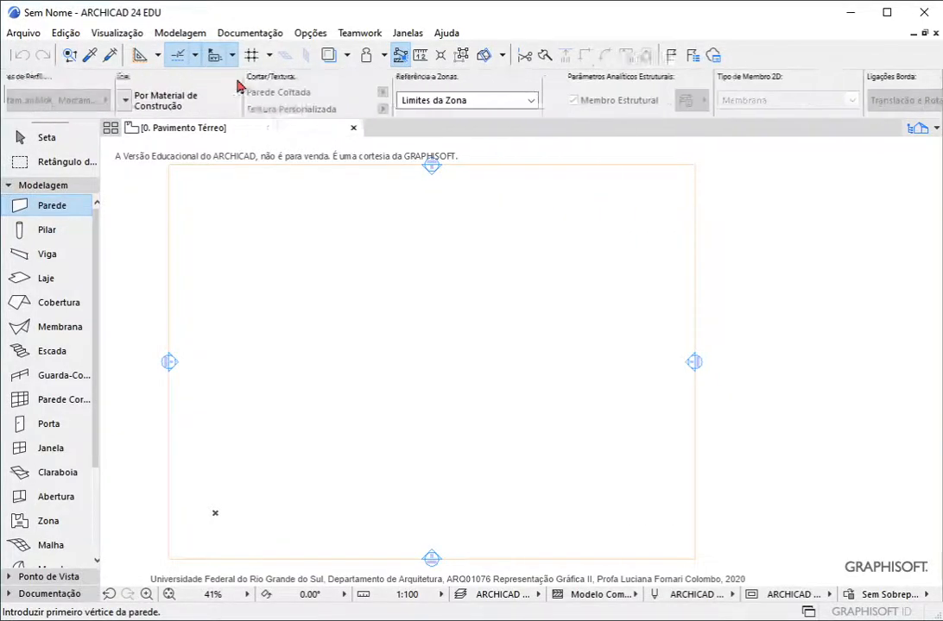
scroll(239, 87, up, 6)
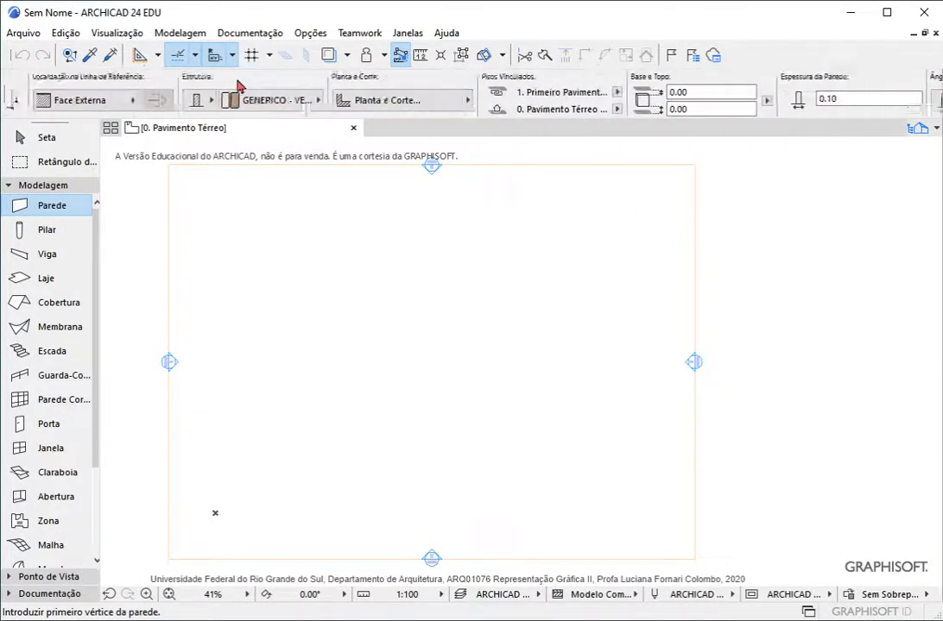
scroll(239, 87, up, 3)
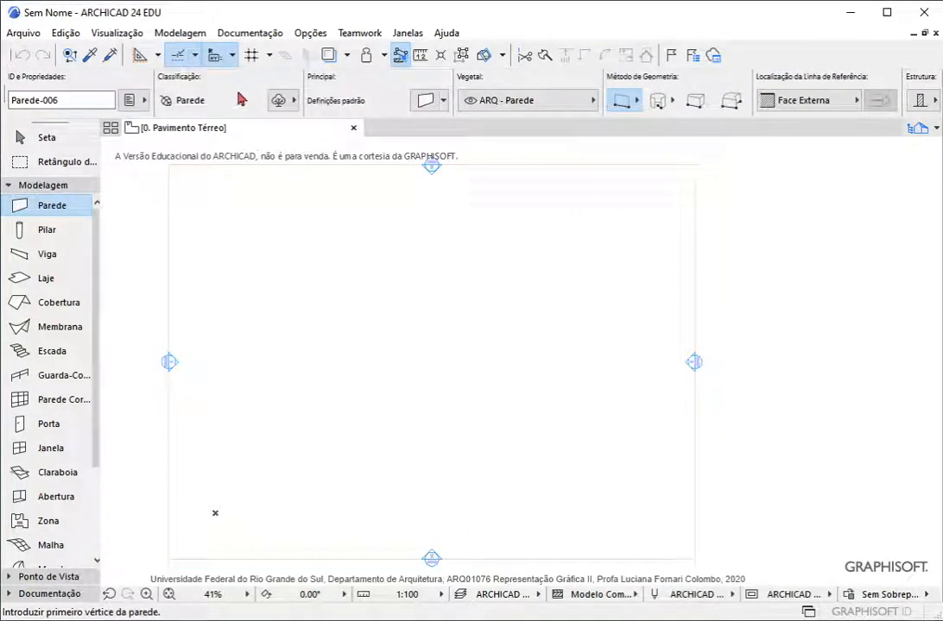
scroll(241, 100, down, 3)
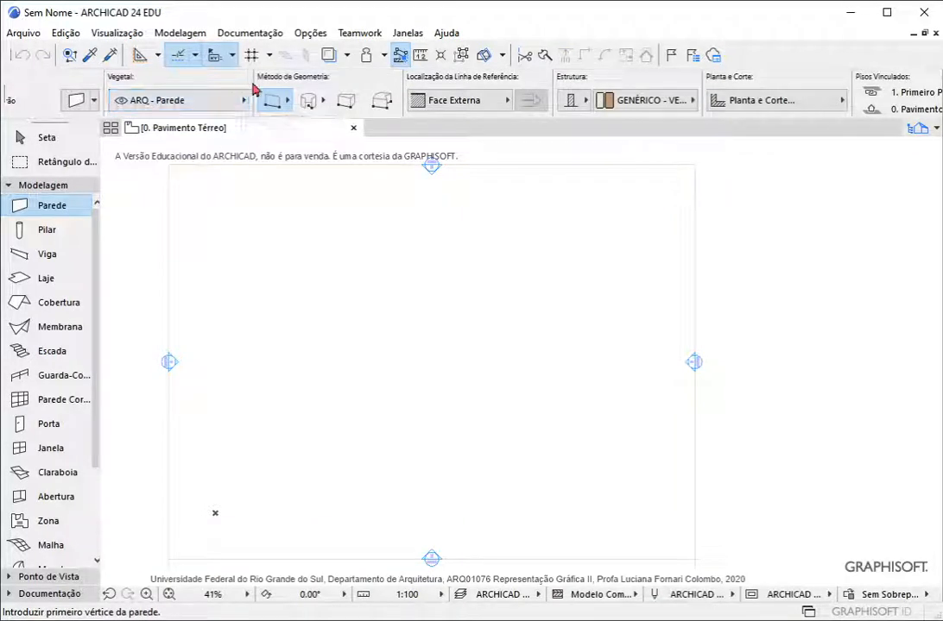
Set the default wall's building material to Tijolo - Cerâmico and reselect the Wall tool.
double_click(53, 208)
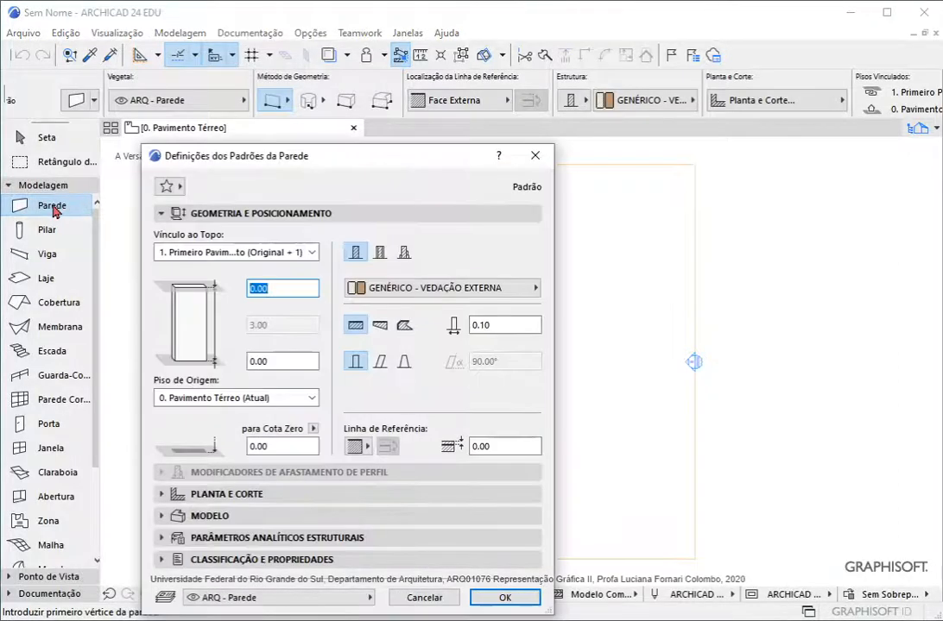
drag(298, 158, 339, 68)
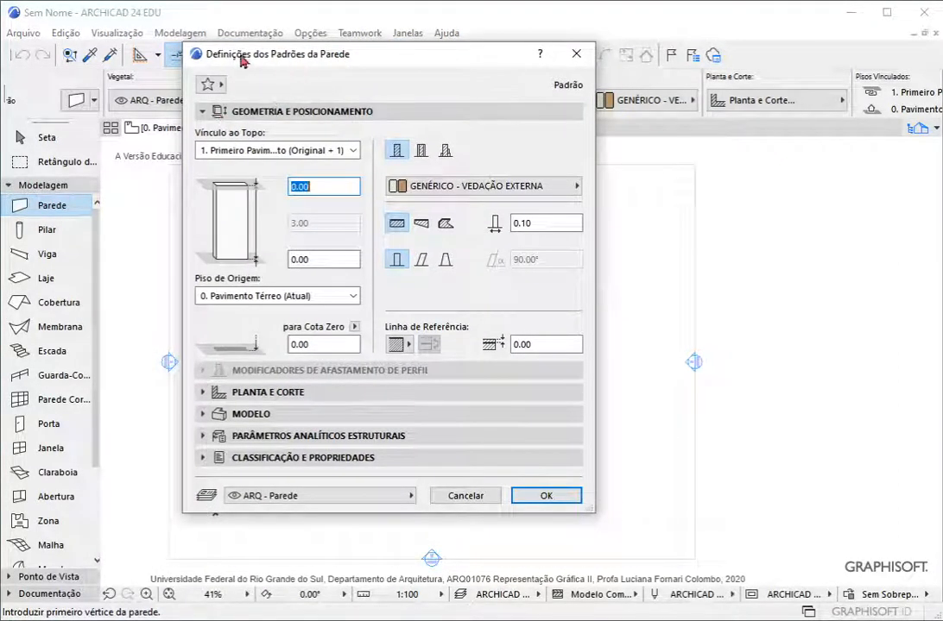
drag(405, 62, 417, 166)
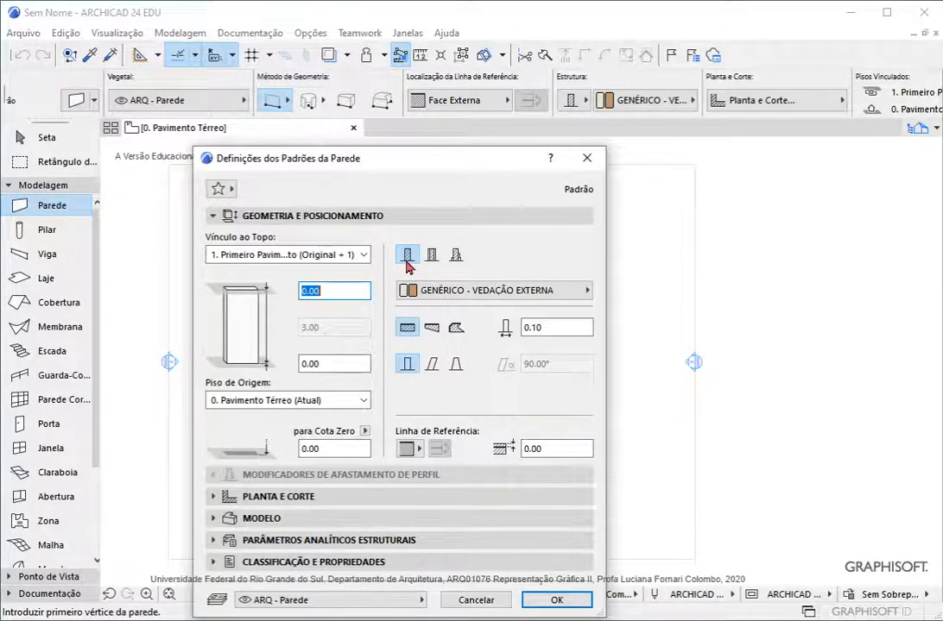
click(490, 294)
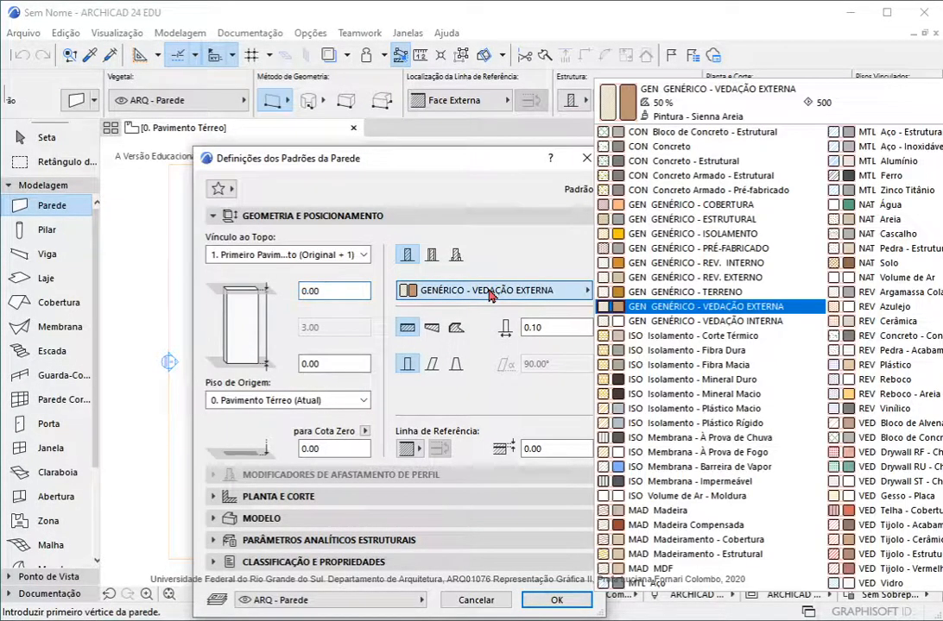
click(932, 540)
click(552, 600)
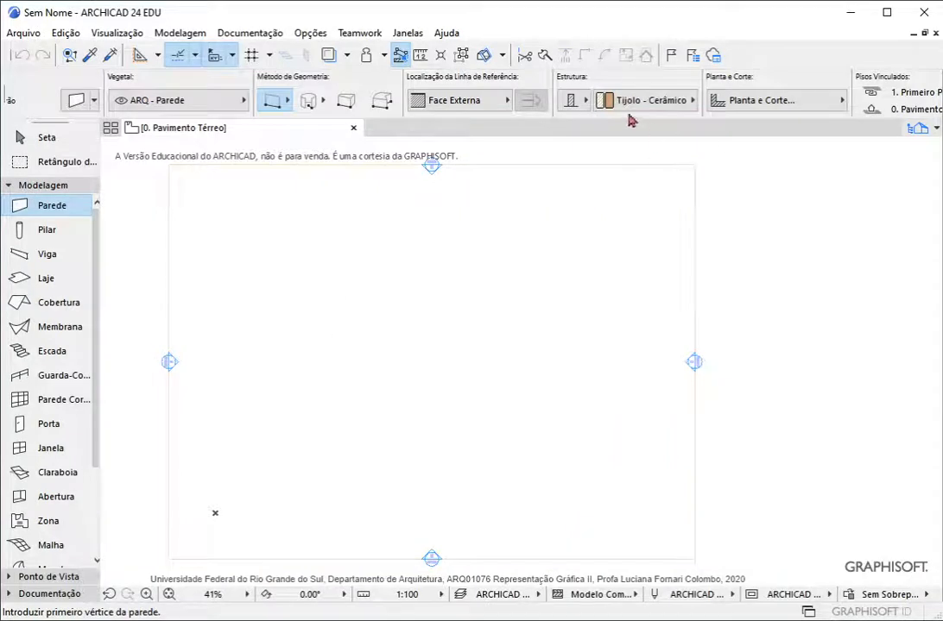
click(25, 136)
click(51, 205)
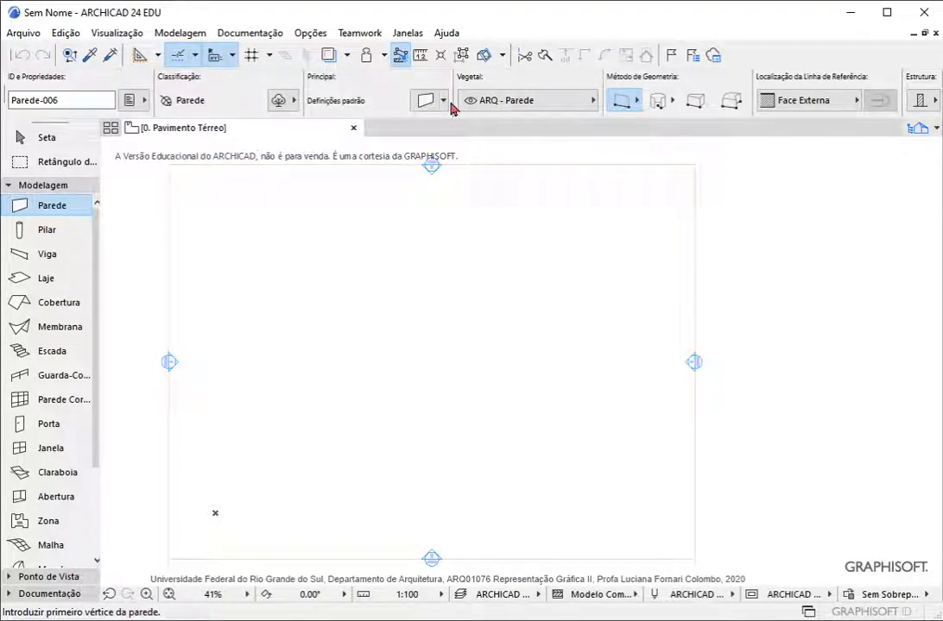
Activate the Line (Linha) tool from the Documentação group and examine its available line types.
click(40, 187)
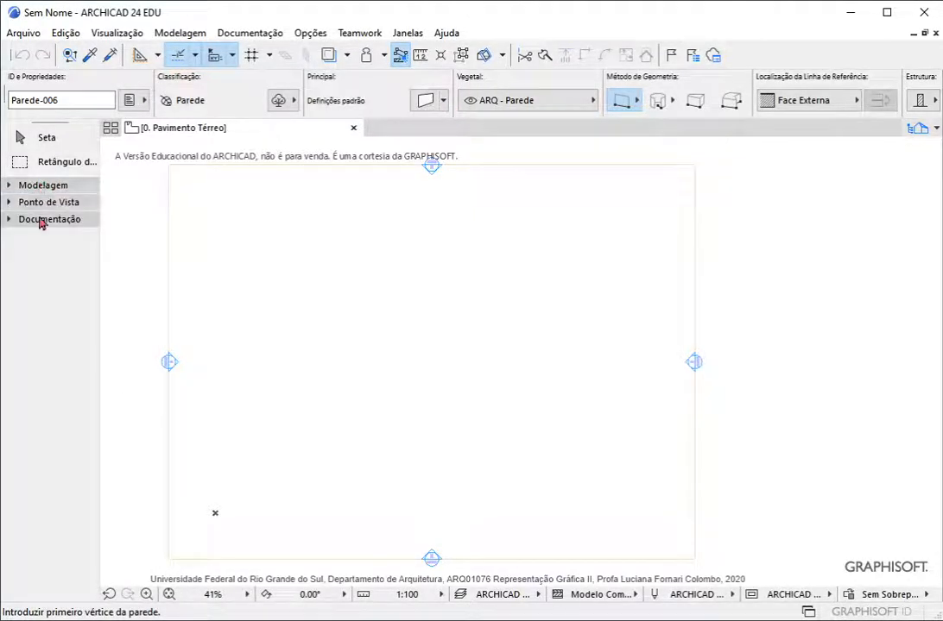
click(41, 219)
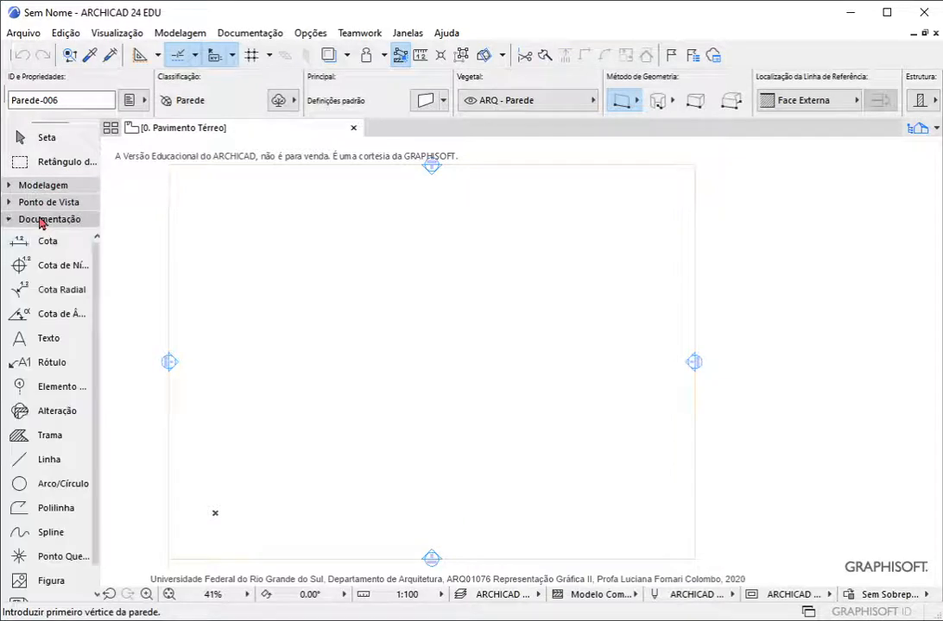
click(46, 462)
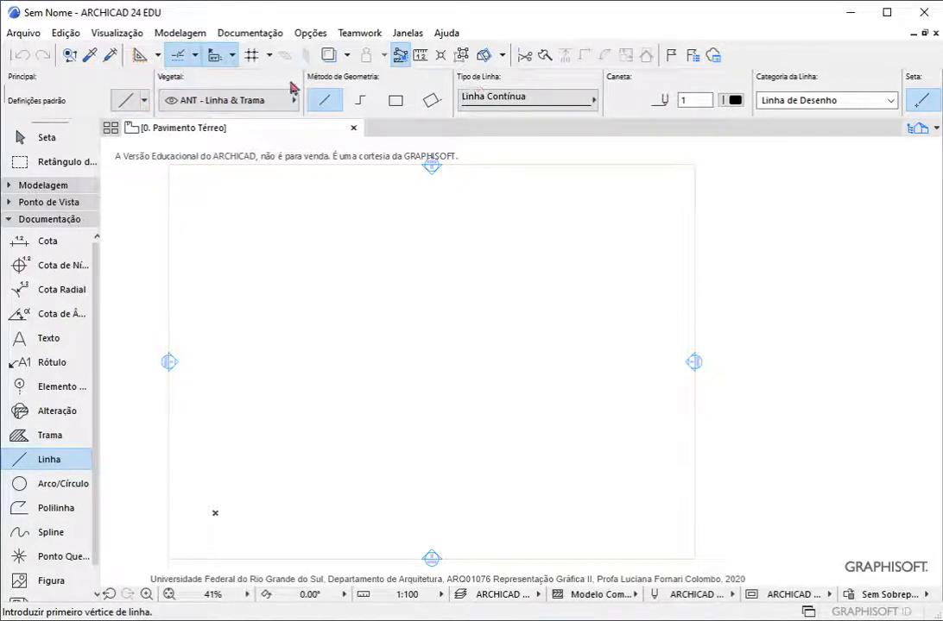
click(537, 104)
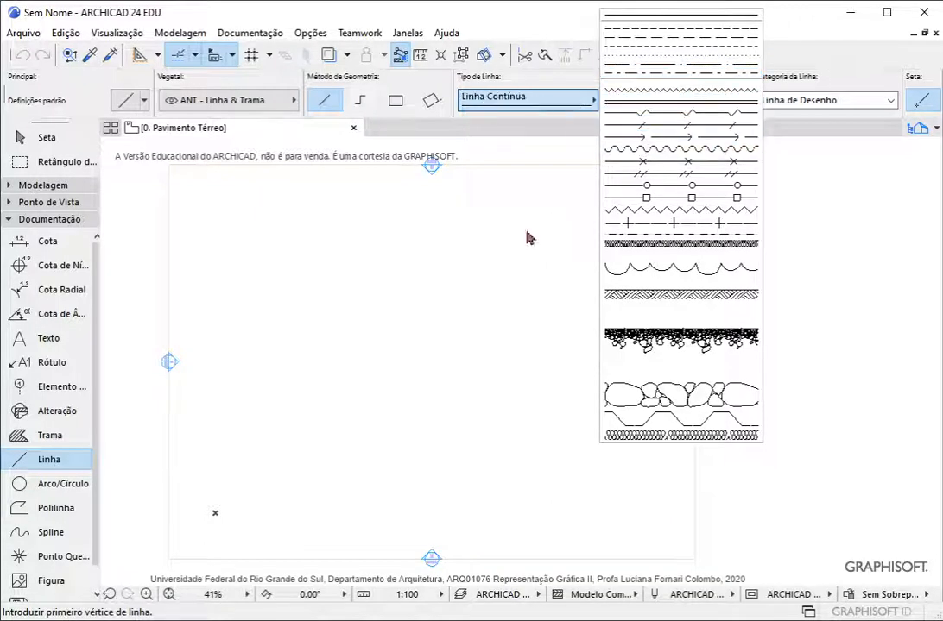
click(60, 460)
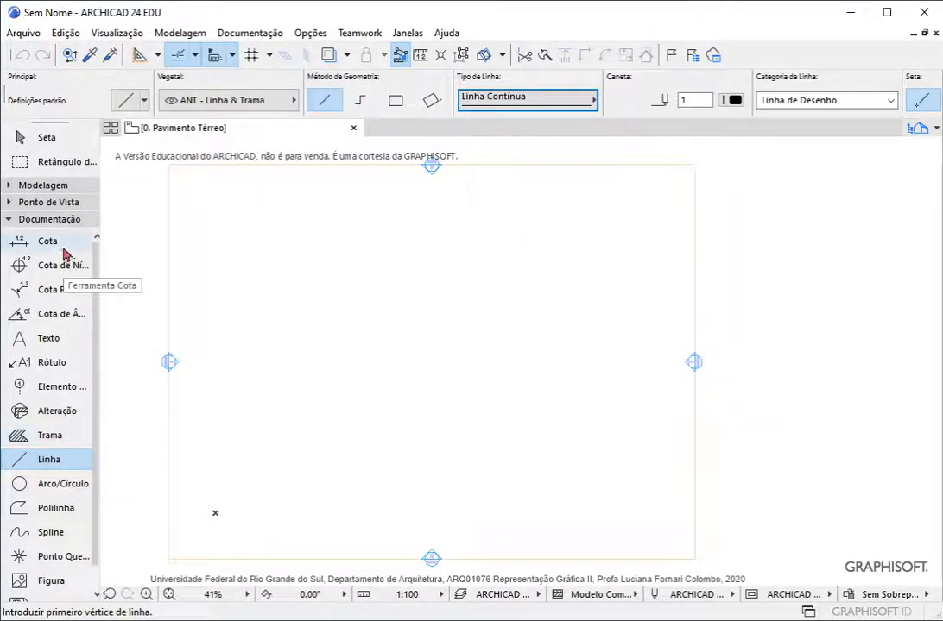
Collapse the Documentação group and expand the Ponto de Vista group to view its tools.
click(65, 223)
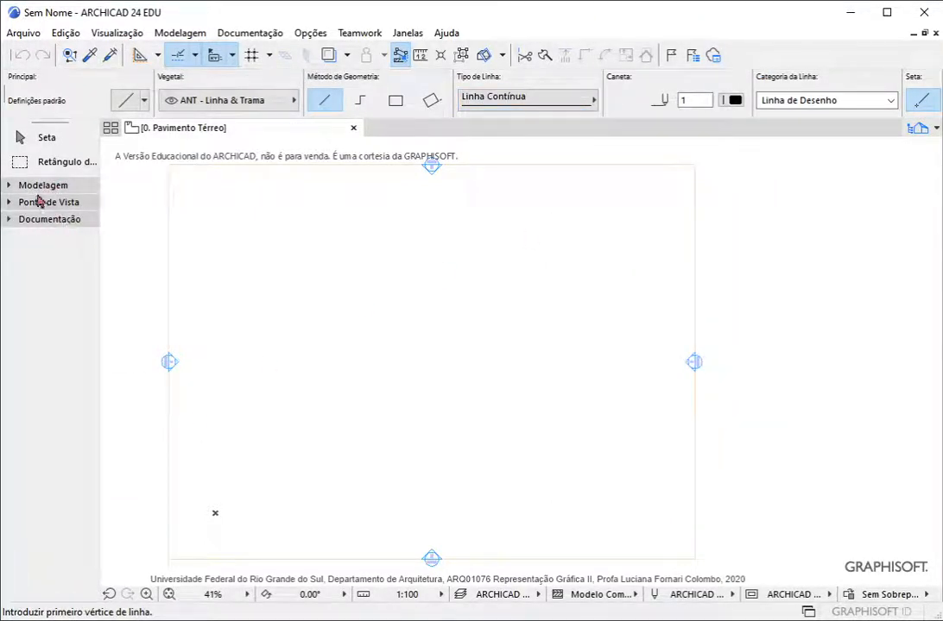
click(38, 203)
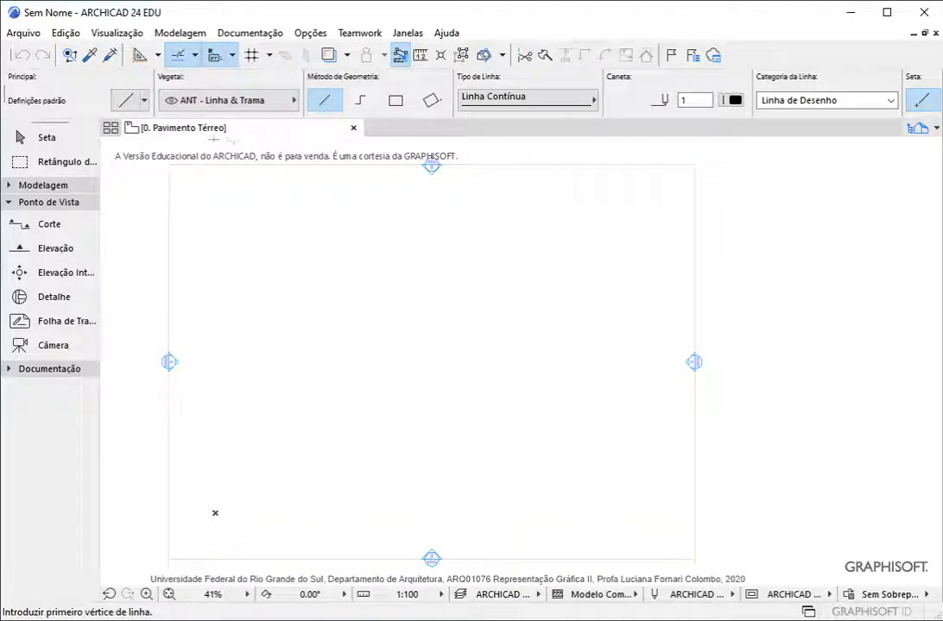
Activate the Seta tool and examine the elevation markers on the sides of the Pavimento Térreo plan.
click(82, 140)
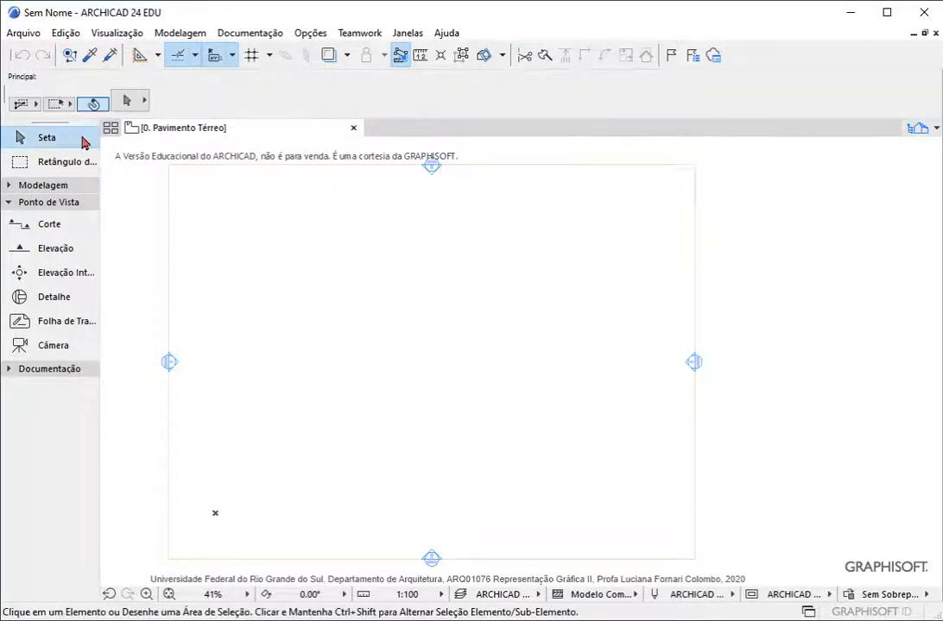
scroll(424, 162, up, 10)
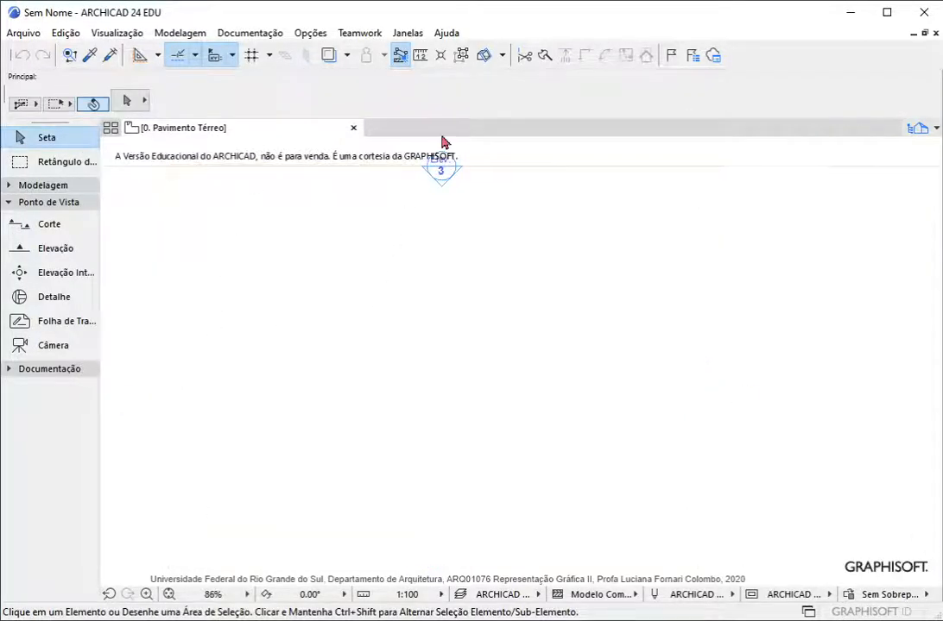
scroll(476, 259, down, 5)
scroll(451, 226, up, 8)
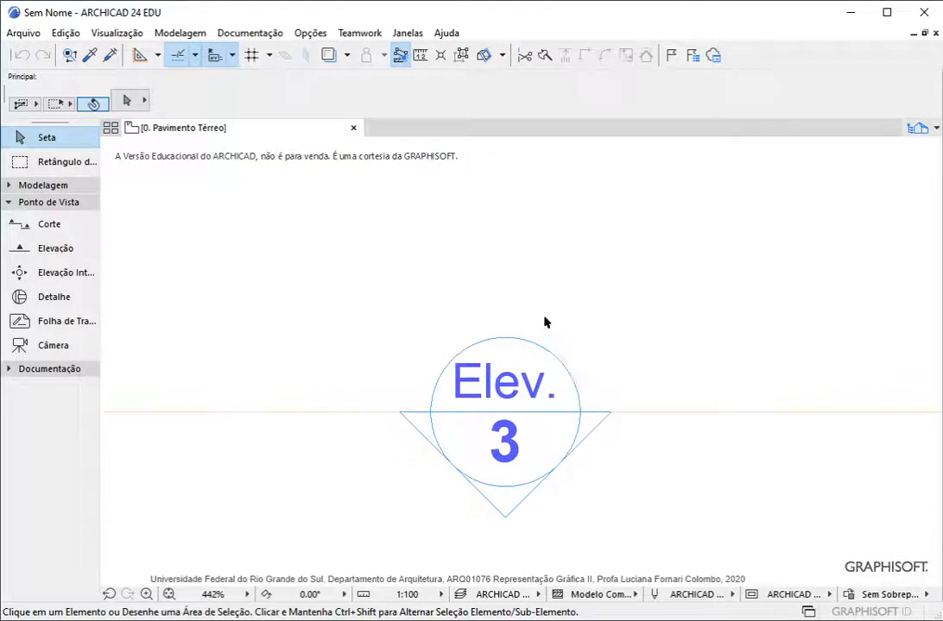
scroll(545, 322, down, 15)
scroll(390, 415, up, 5)
scroll(406, 349, up, 5)
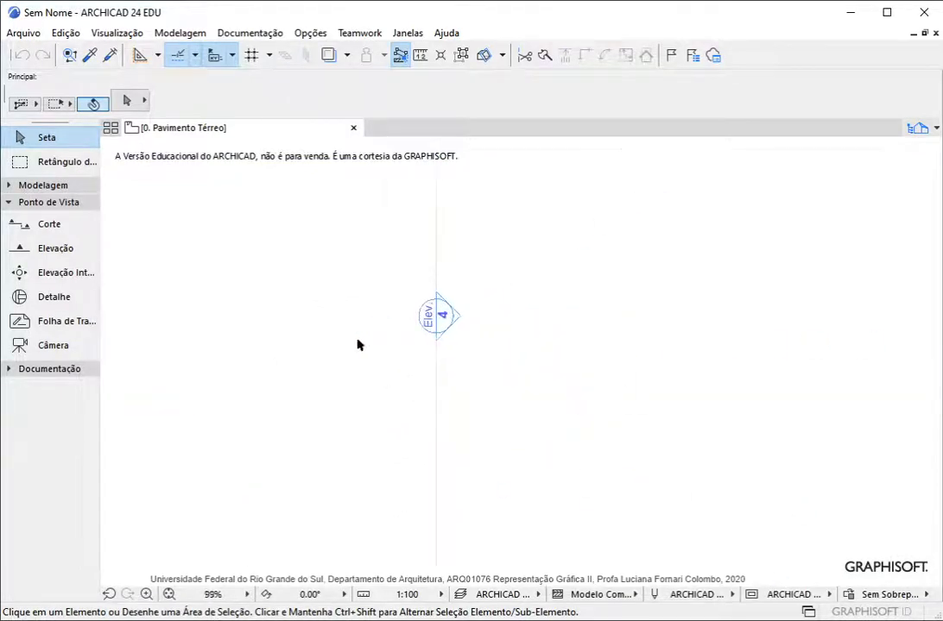
scroll(379, 379, down, 9)
scroll(443, 346, up, 4)
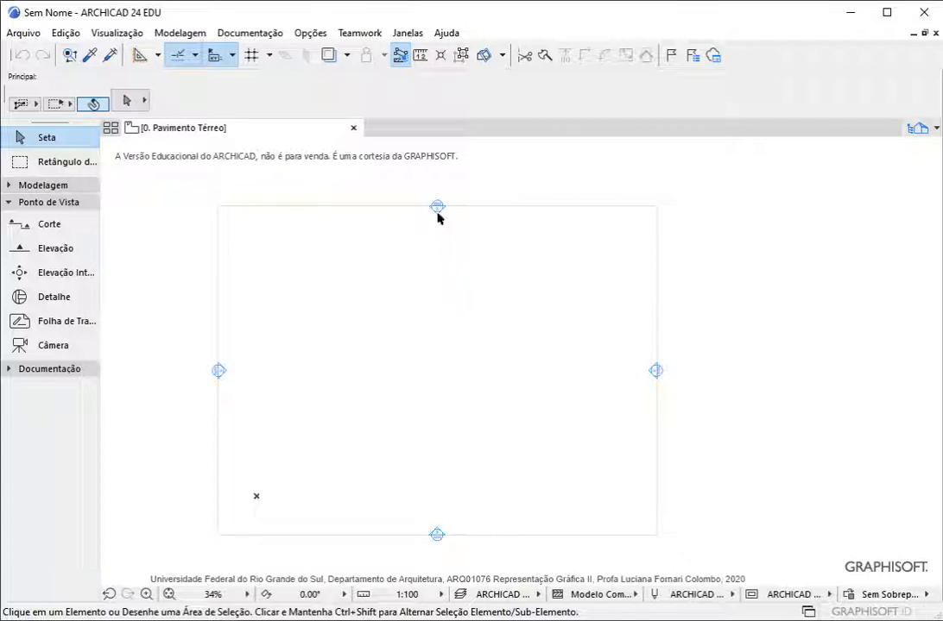
scroll(435, 215, up, 5)
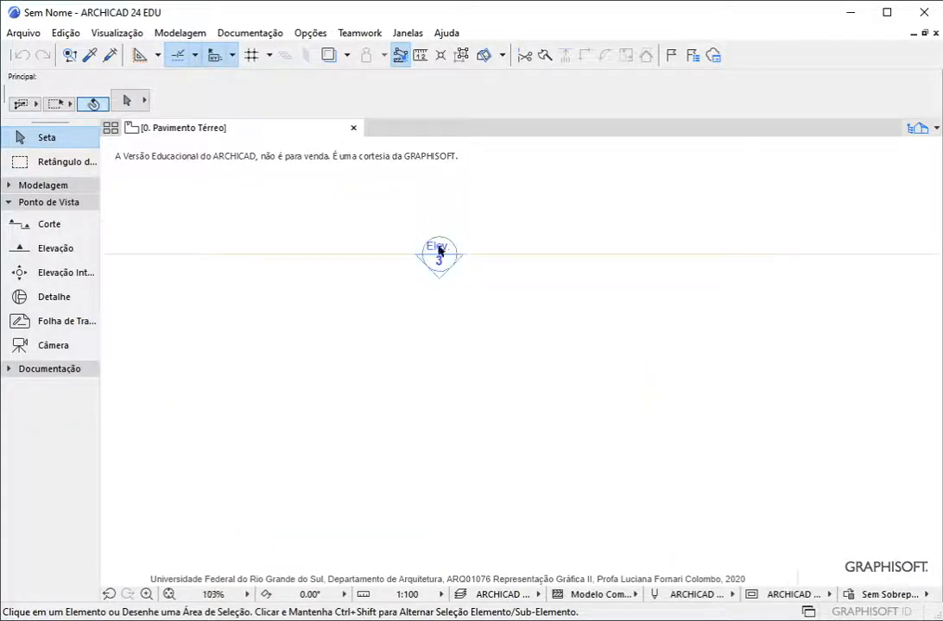
scroll(436, 315, down, 5)
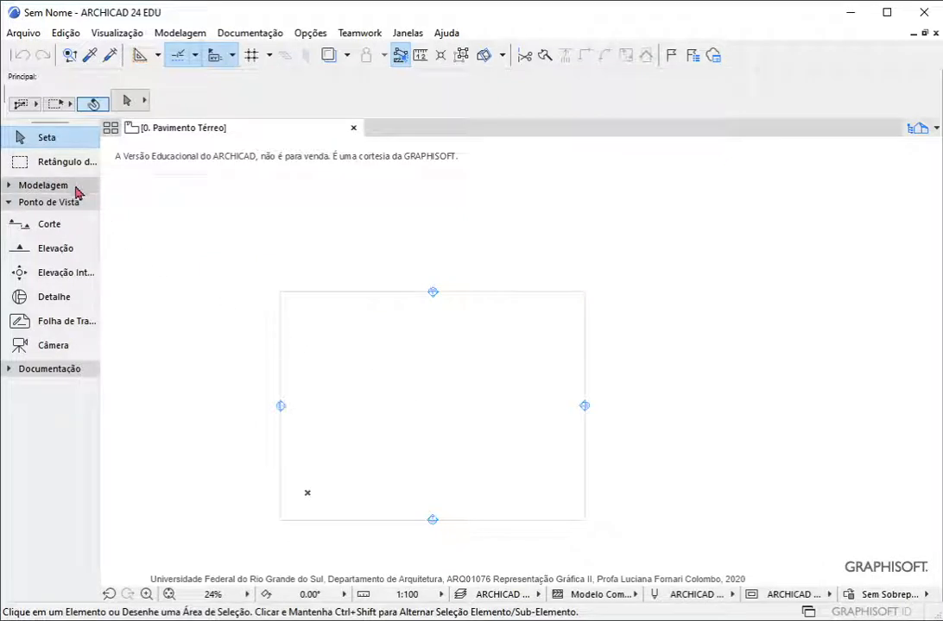
Try moving the Elevation 3 marker and its line about 4.9 m inward, undo the move and clear the selection.
scroll(461, 285, up, 3)
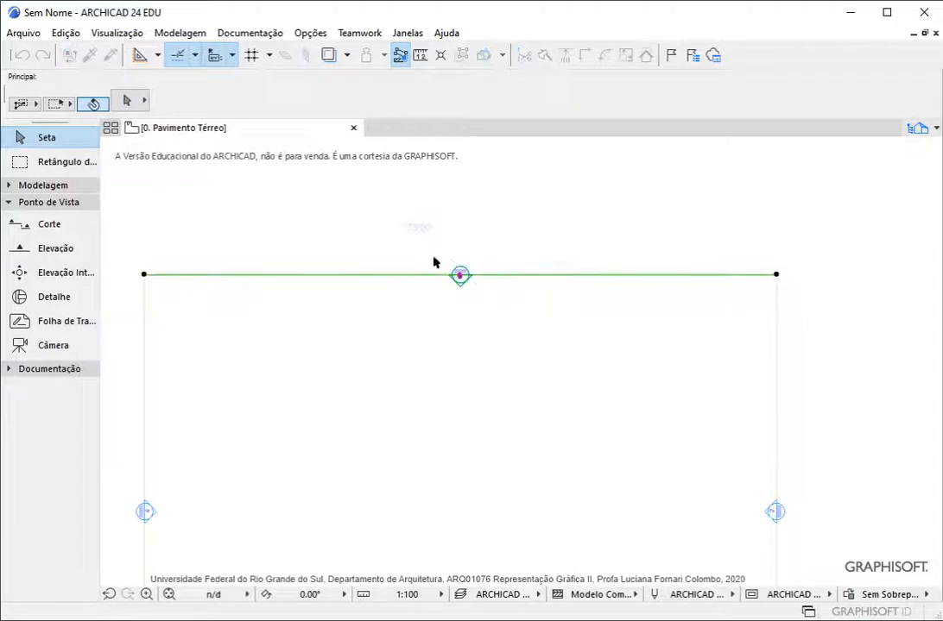
click(464, 277)
click(462, 276)
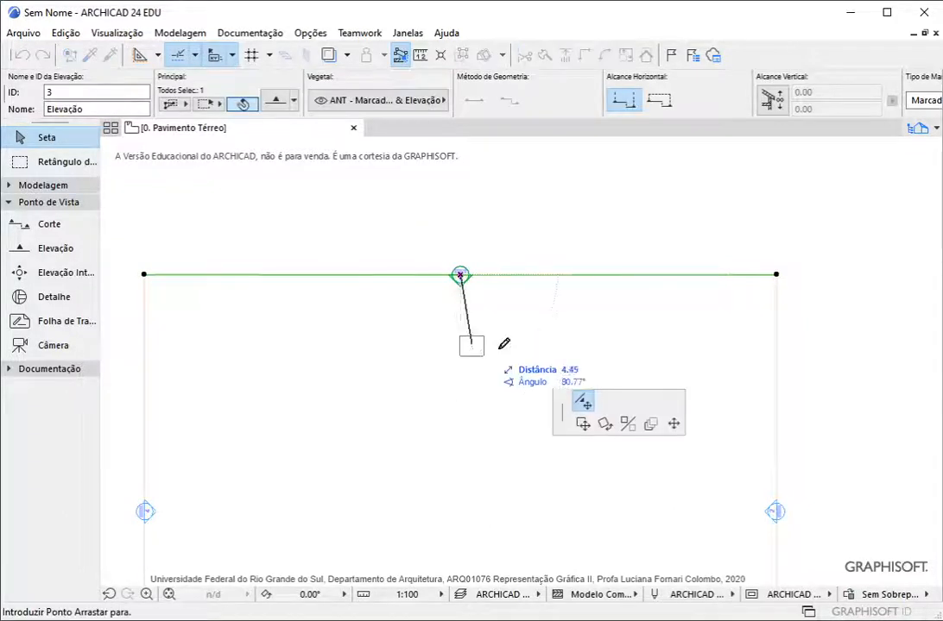
click(583, 424)
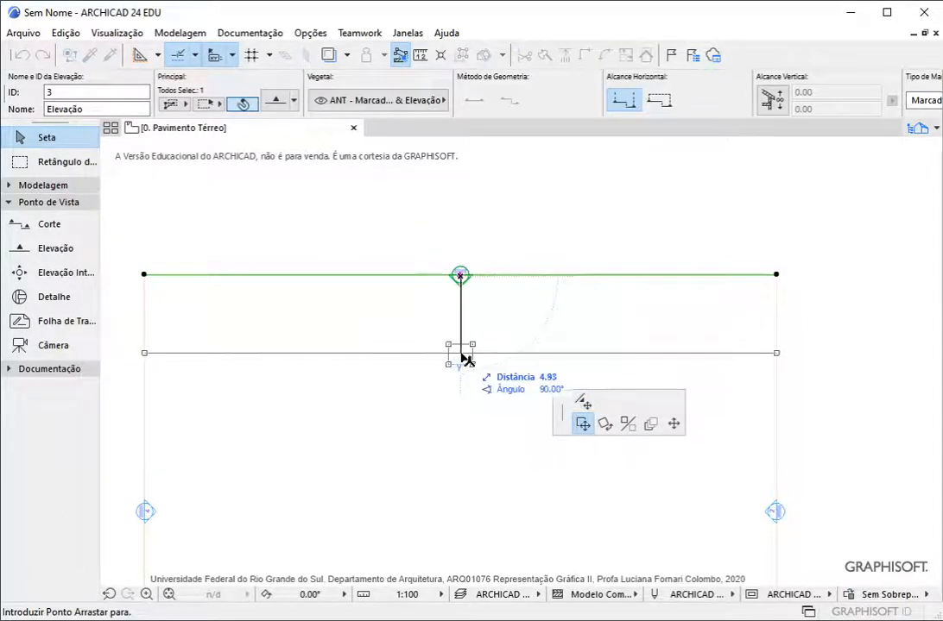
click(463, 360)
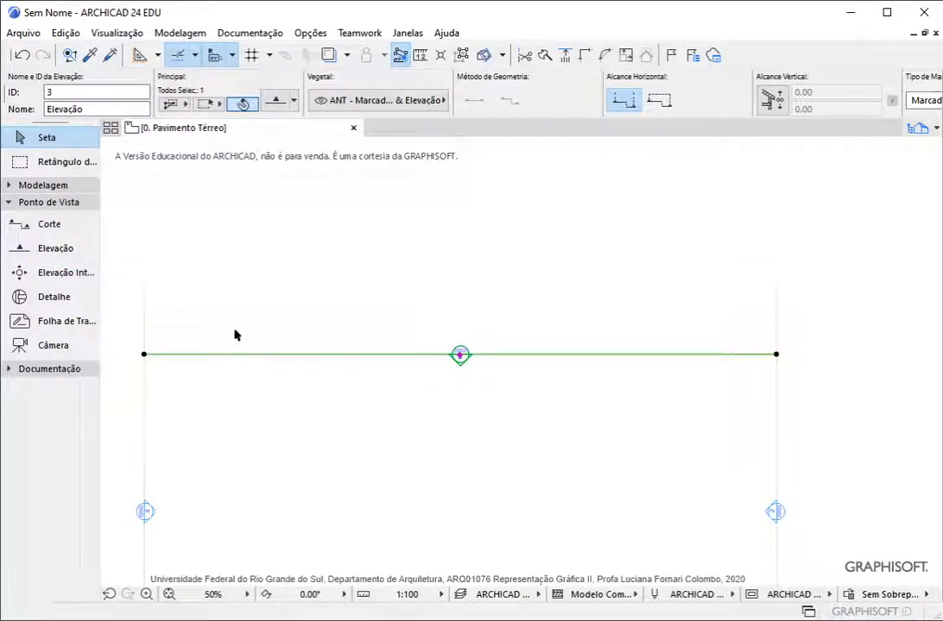
key(ctrl+z)
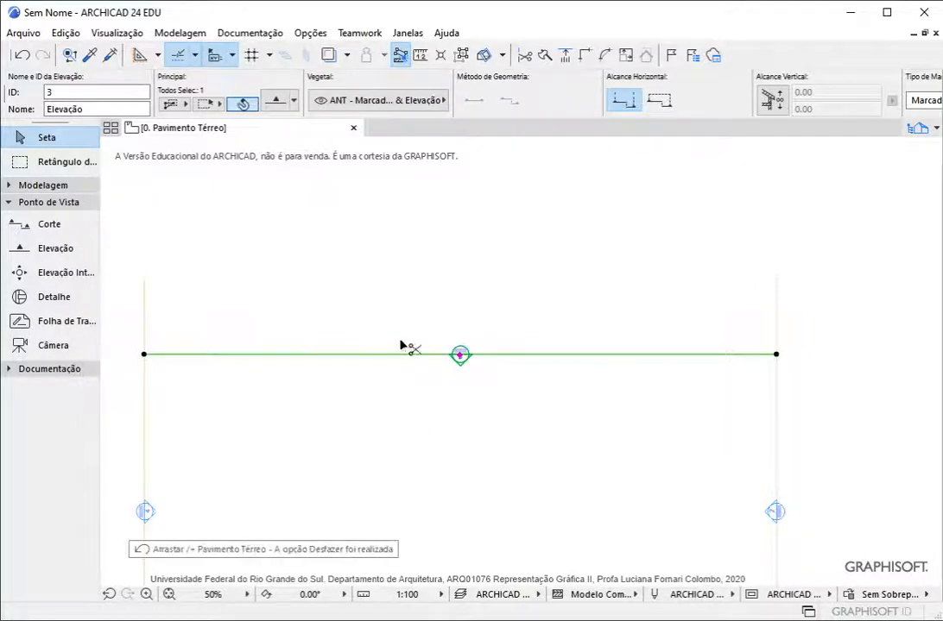
key(Escape)
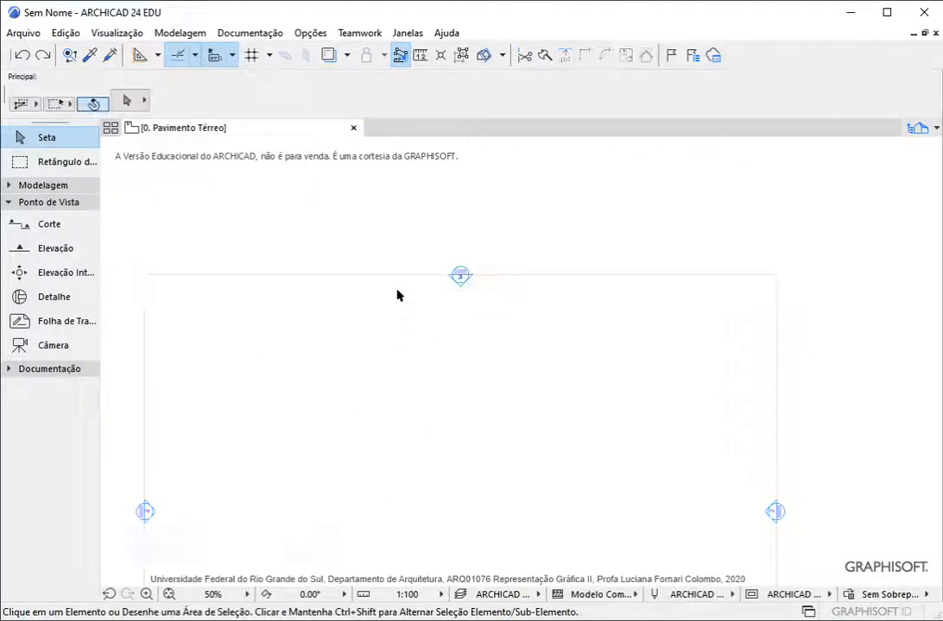
Examine the area enclosed by the elevation lines and the project origin mark inside it.
scroll(406, 326, down, 4)
scroll(355, 395, up, 2)
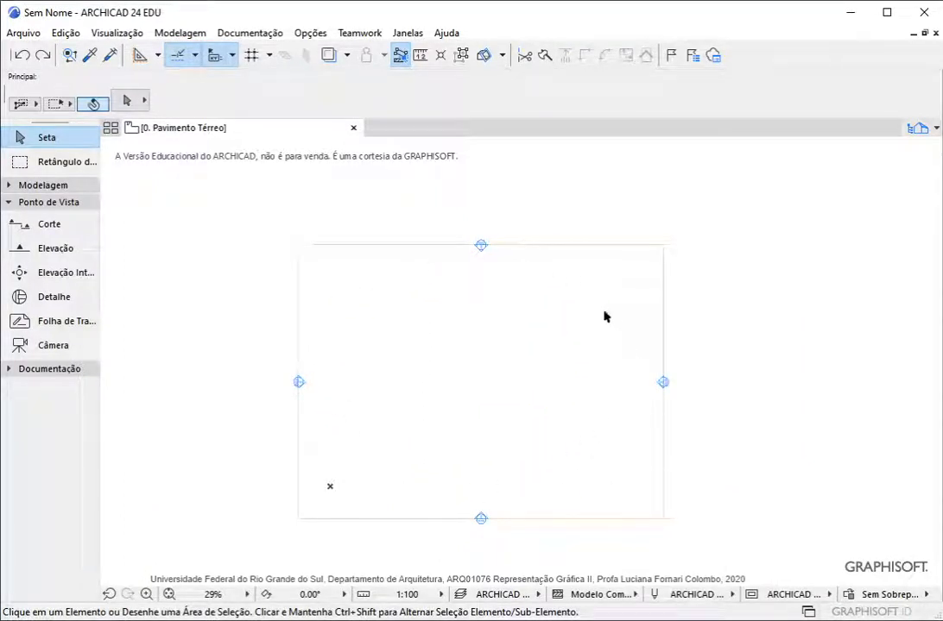
scroll(312, 494, up, 7)
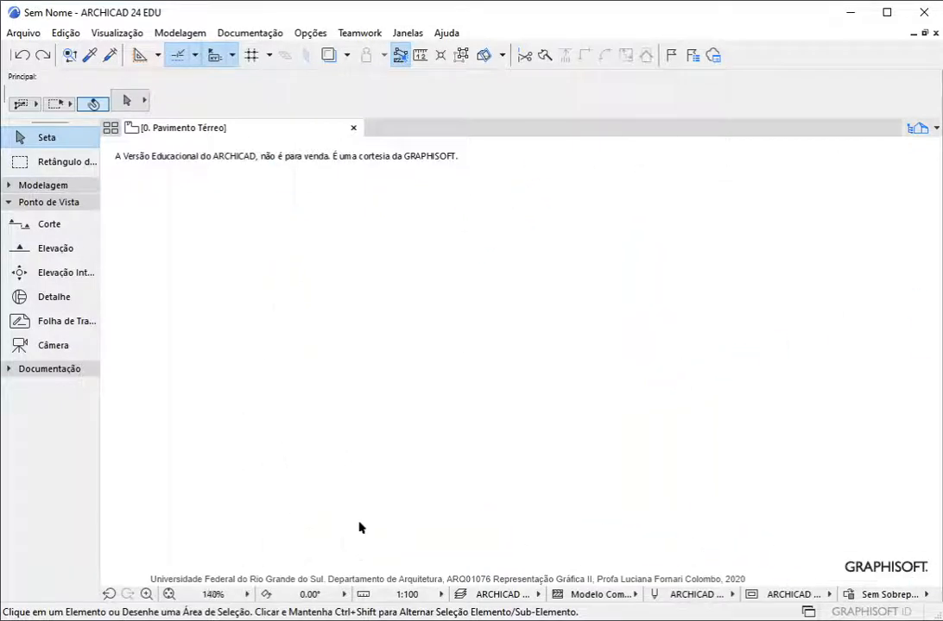
scroll(371, 403, down, 7)
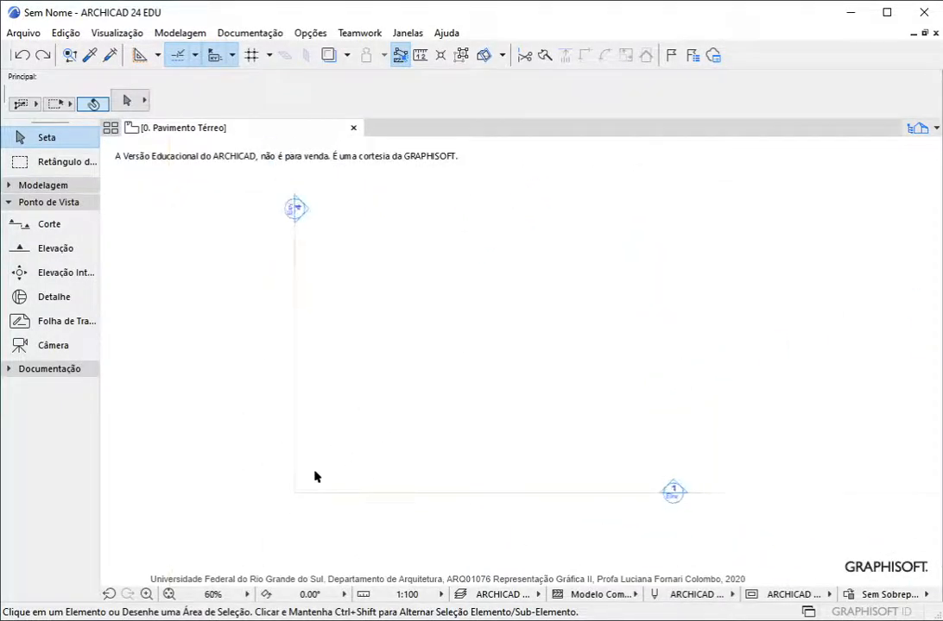
scroll(345, 473, up, 2)
scroll(336, 477, up, 2)
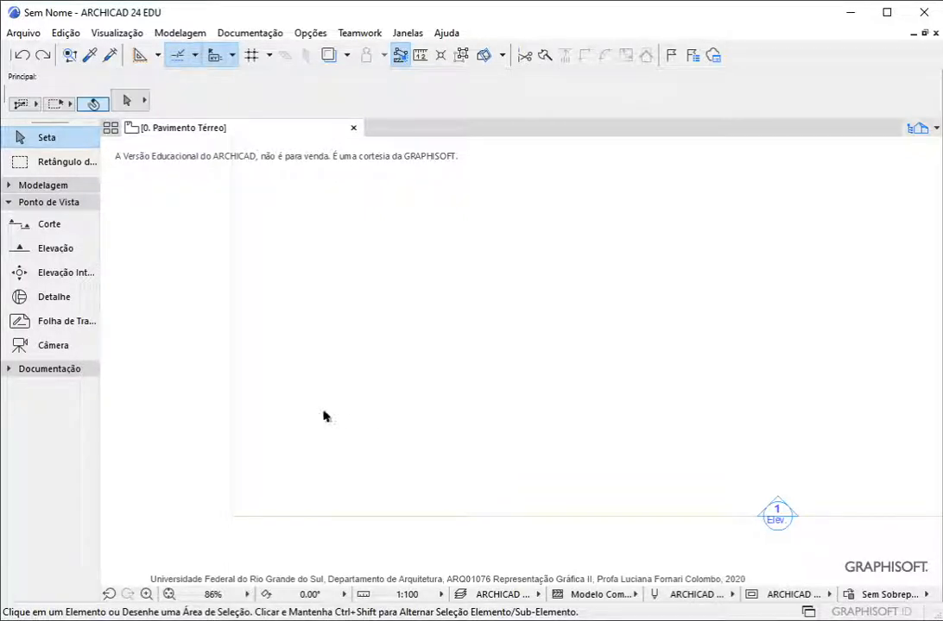
scroll(324, 418, up, 5)
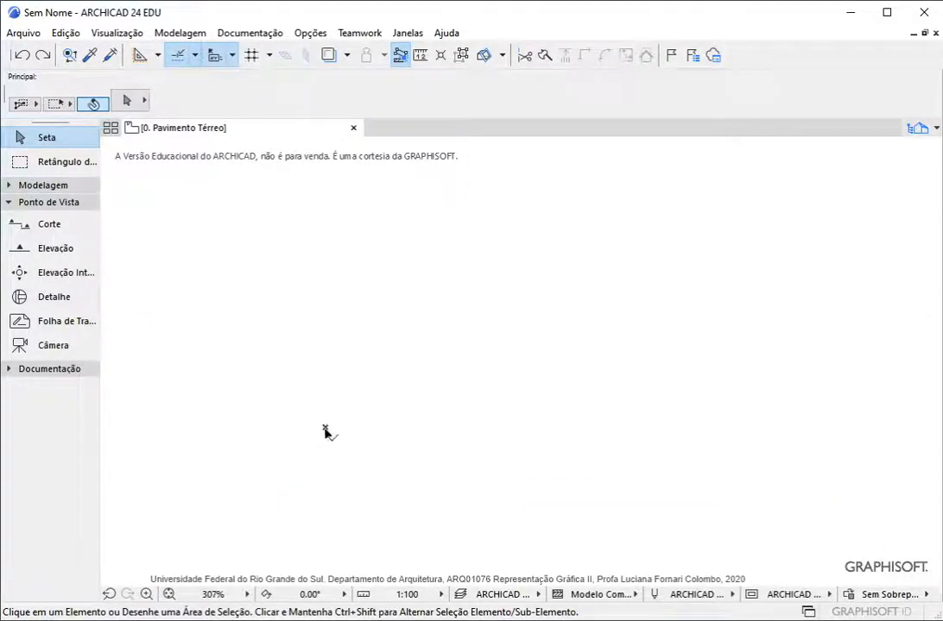
scroll(341, 464, down, 8)
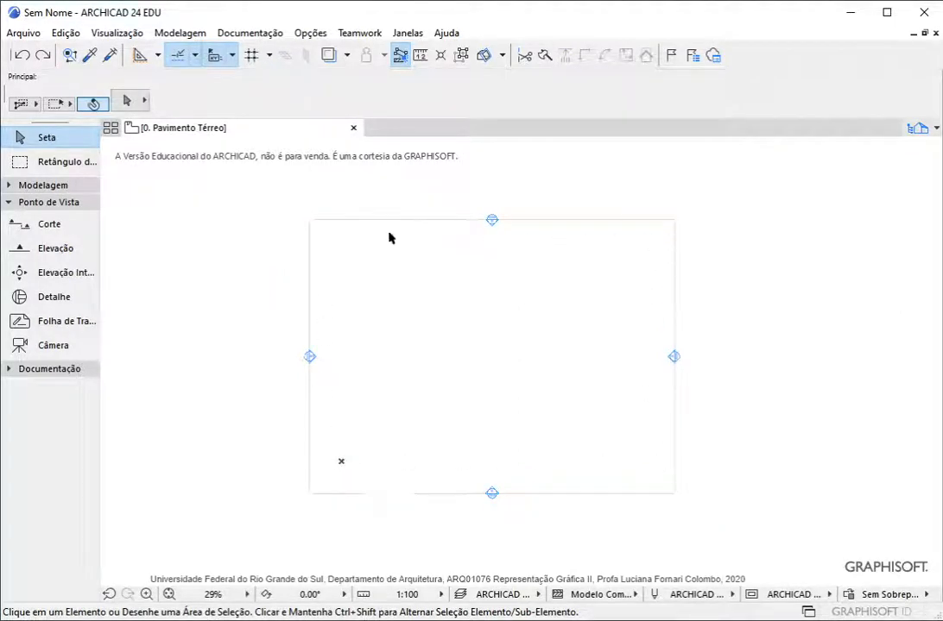
scroll(436, 476, down, 3)
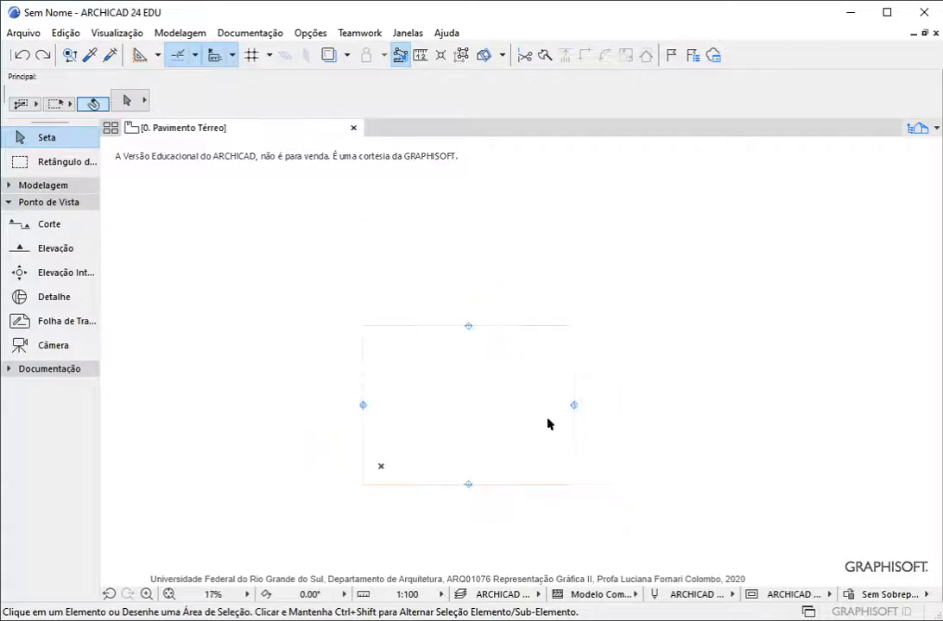
click(574, 405)
click(574, 405)
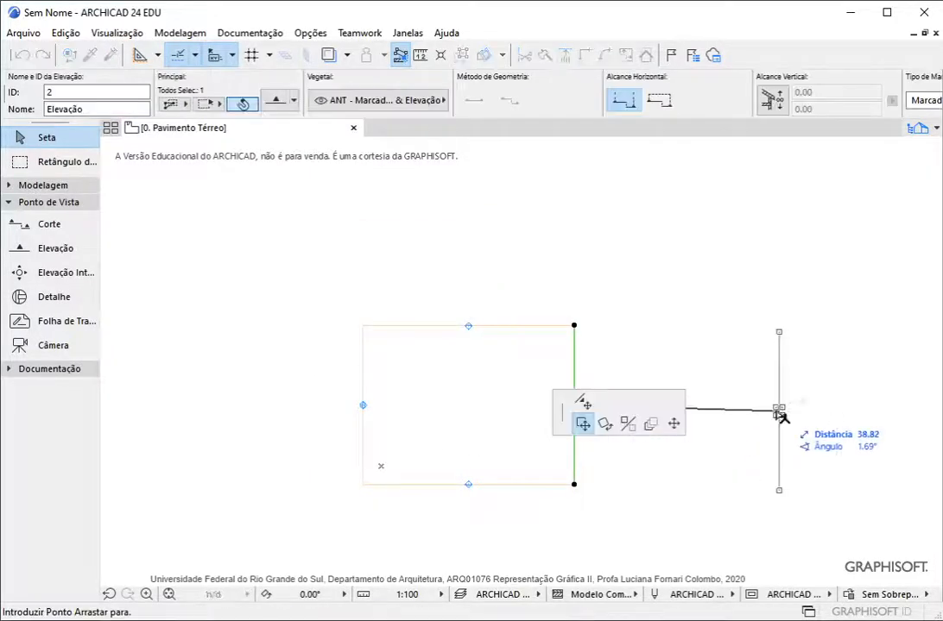
key(Escape)
key(Escape)
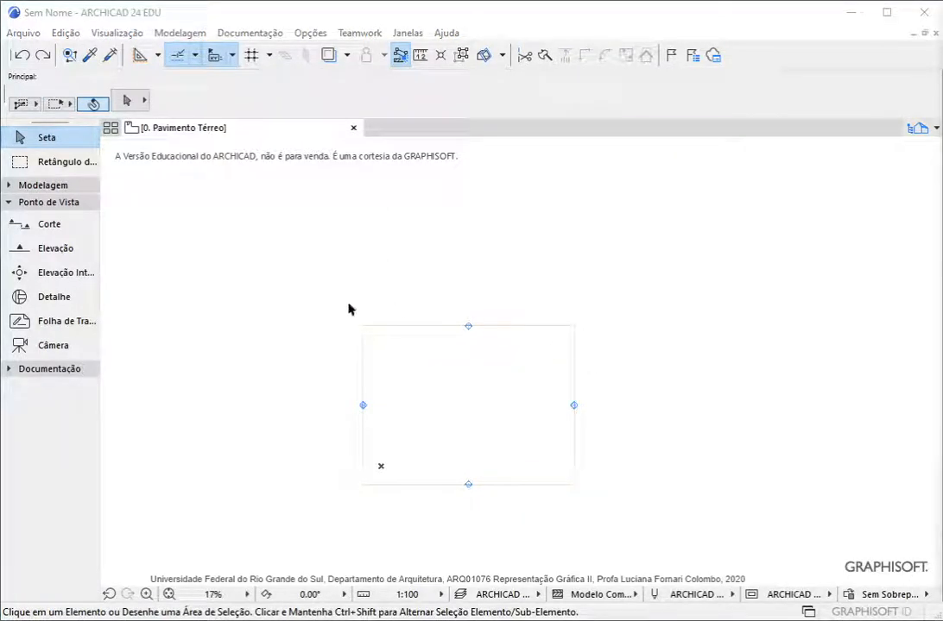
Draw a roughly square wall enclosure inside the elevation lines using the Parede tool's rectangular geometry method, and return to the Seta tool.
click(73, 185)
click(69, 204)
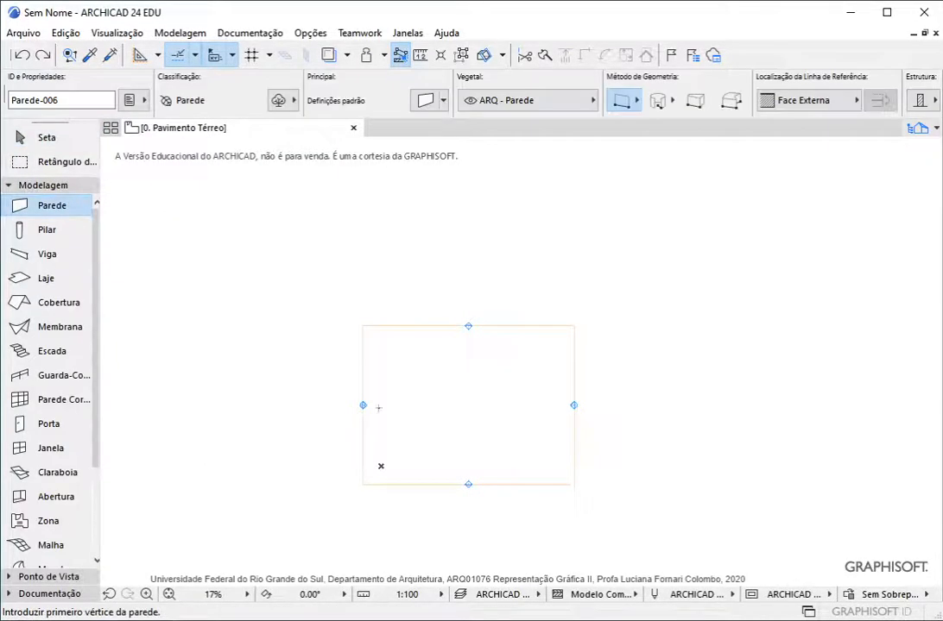
scroll(378, 408, up, 5)
click(632, 110)
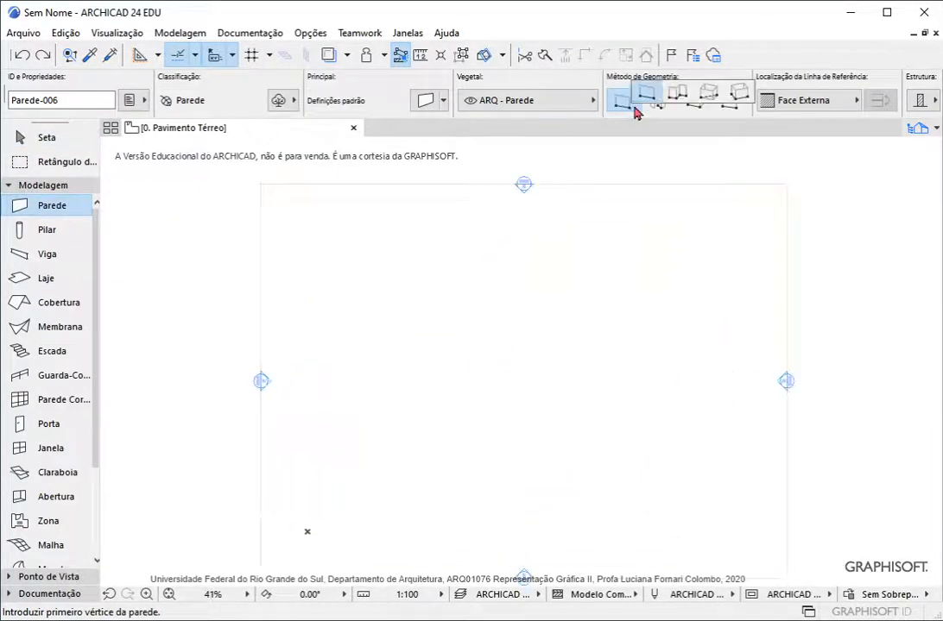
click(646, 92)
click(438, 428)
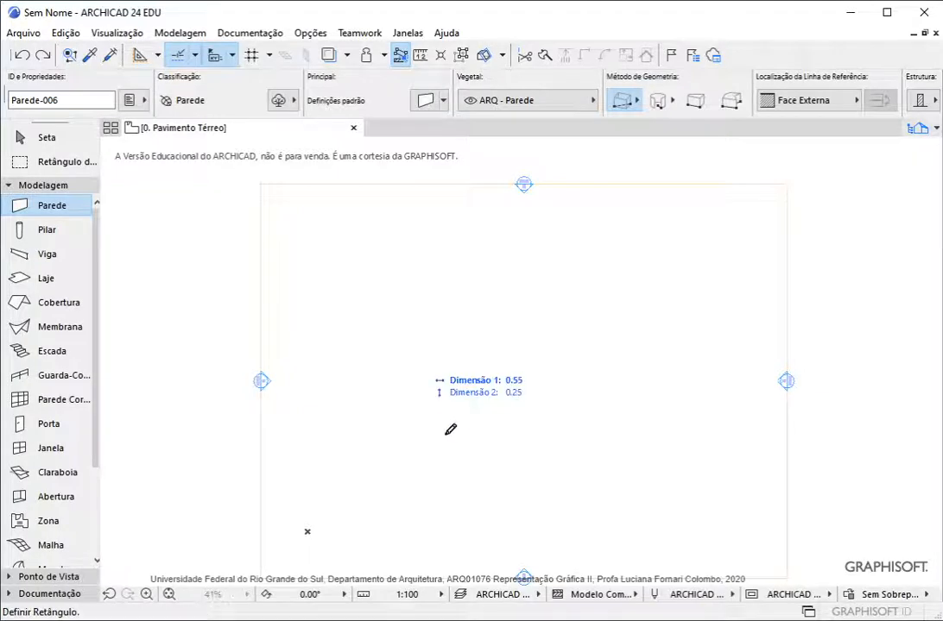
click(410, 356)
click(493, 439)
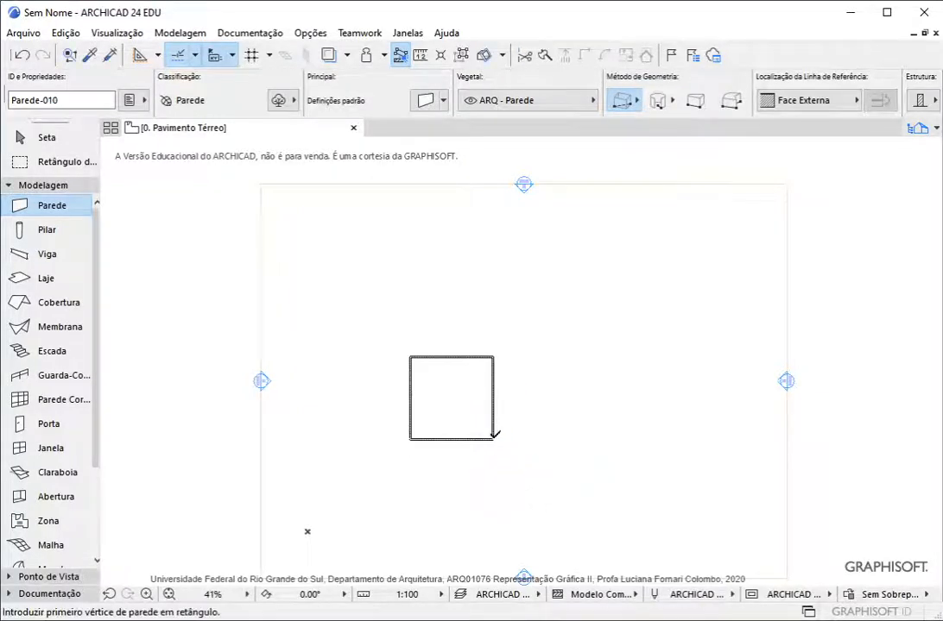
click(57, 147)
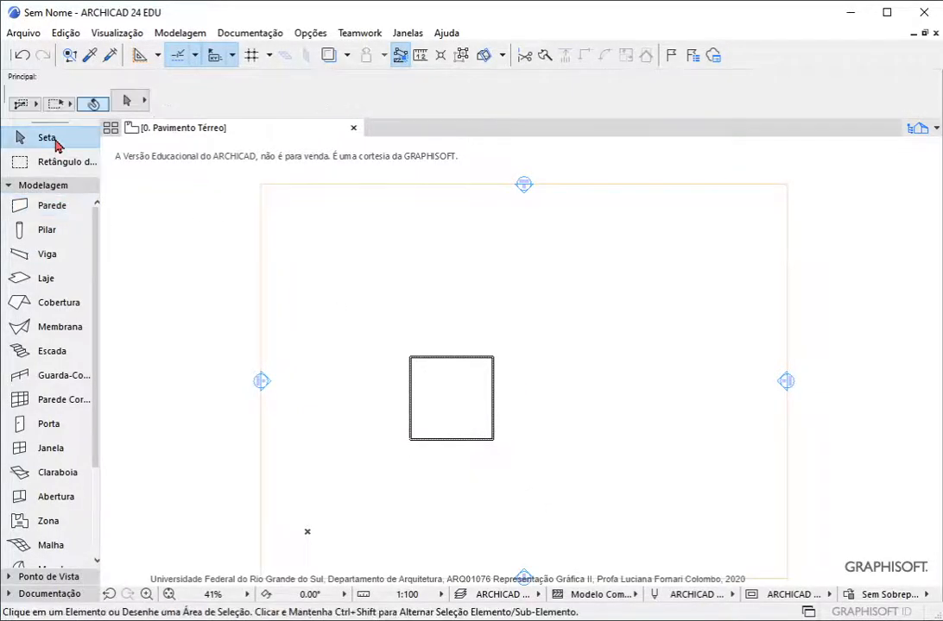
scroll(482, 391, down, 1)
scroll(514, 510, up, 3)
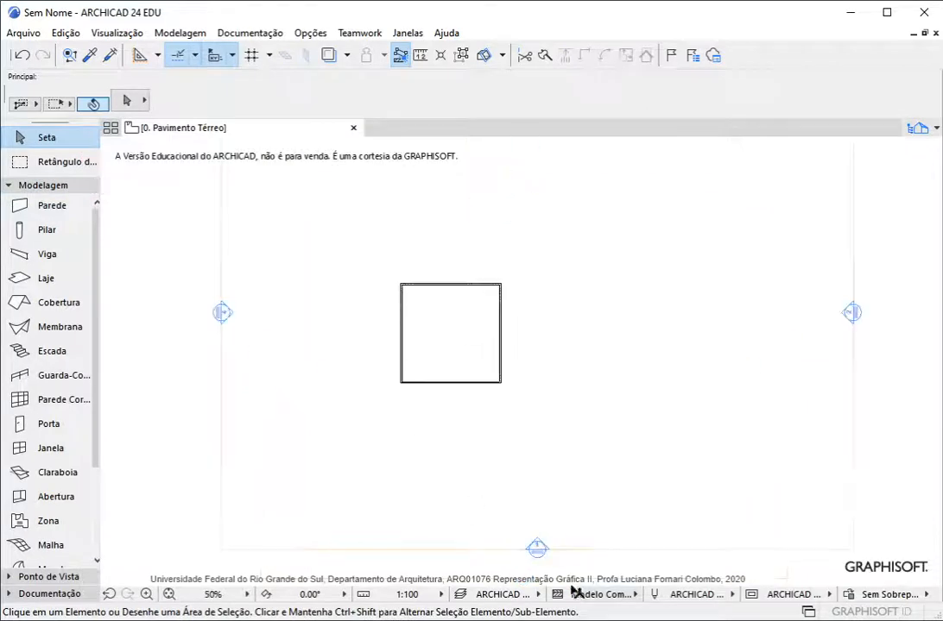
scroll(519, 509, down, 3)
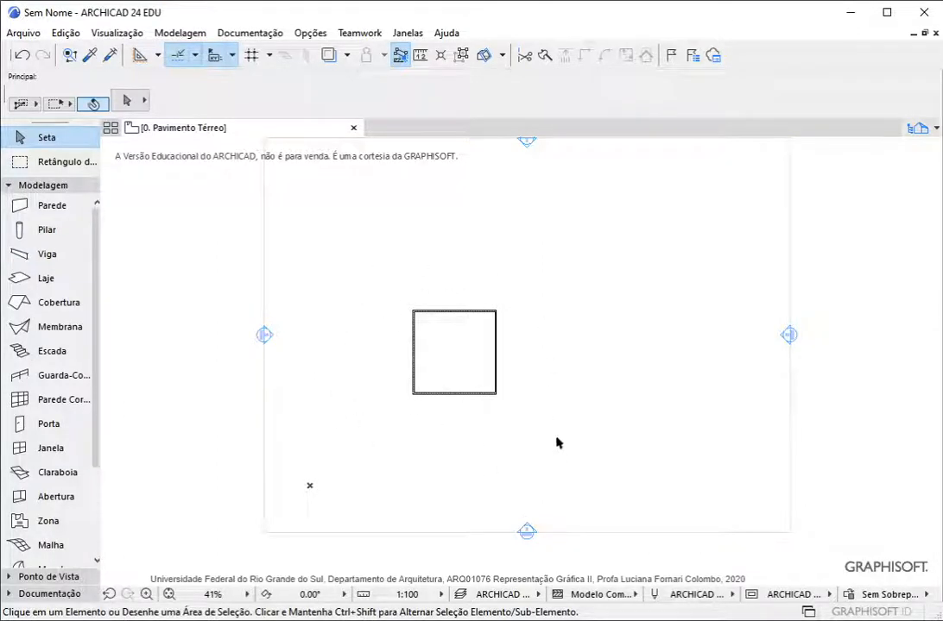
Open the project map, show the Navegador as a docked palette and widen it.
click(935, 130)
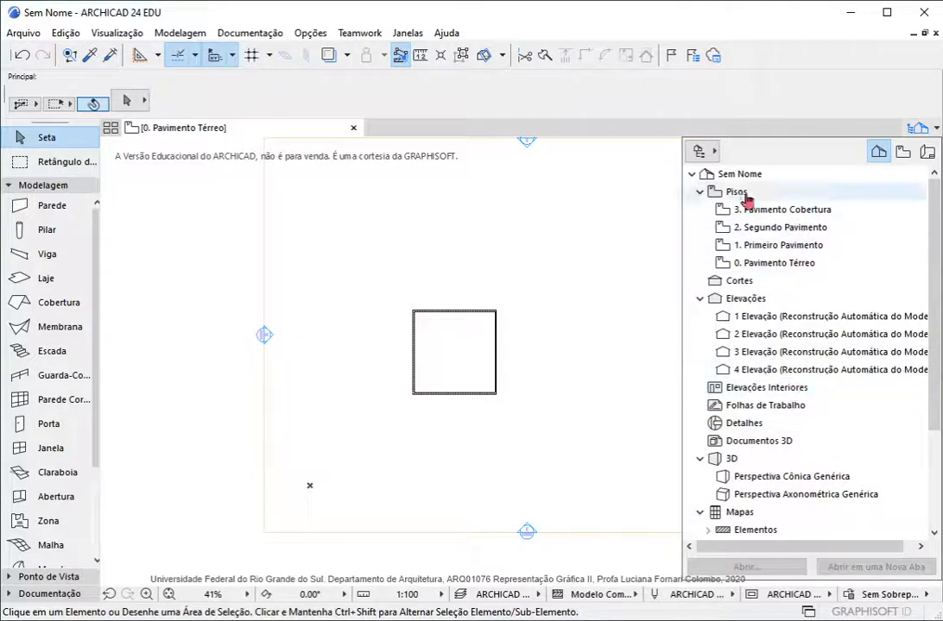
click(712, 153)
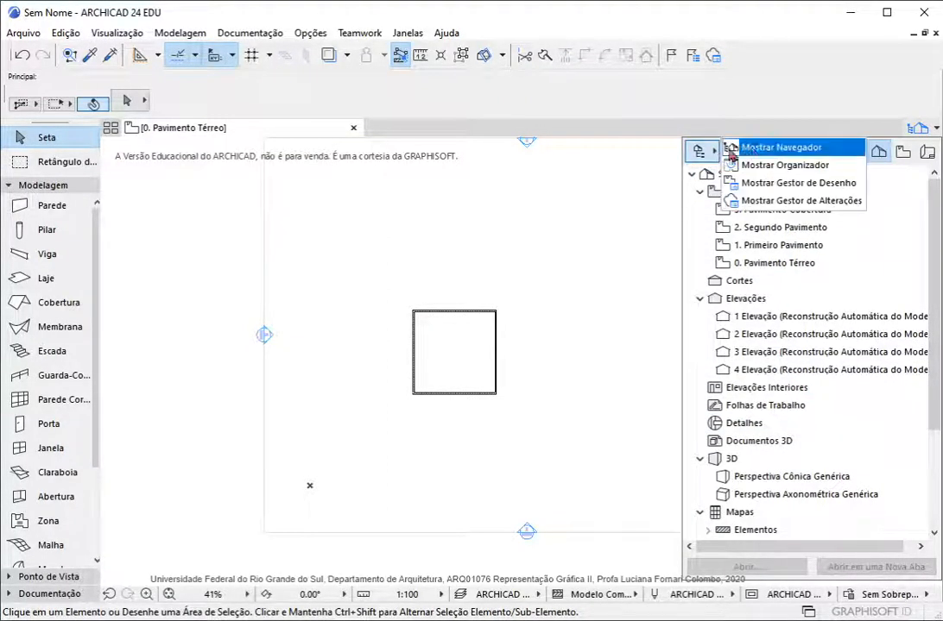
click(777, 146)
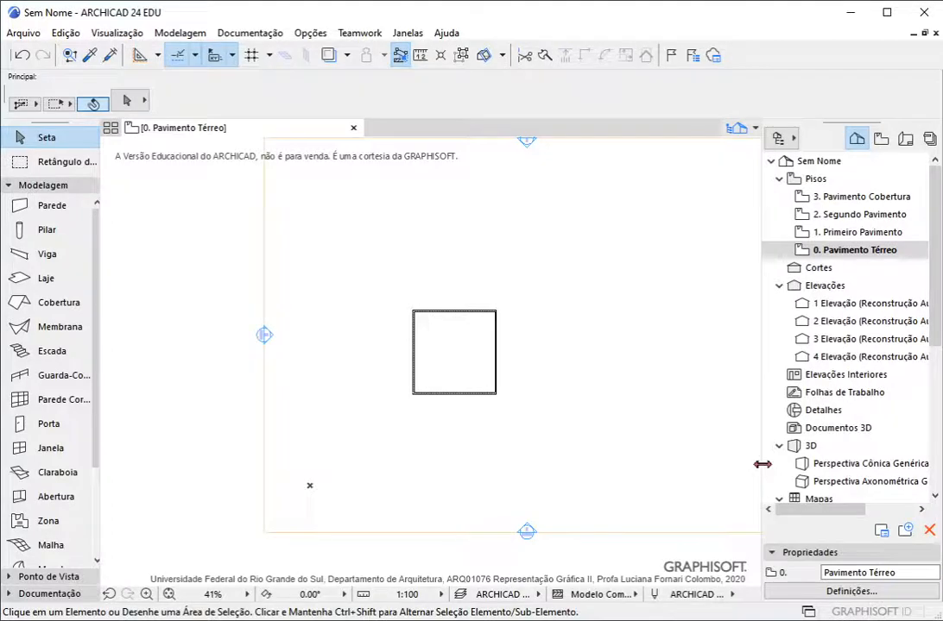
drag(763, 466, 723, 470)
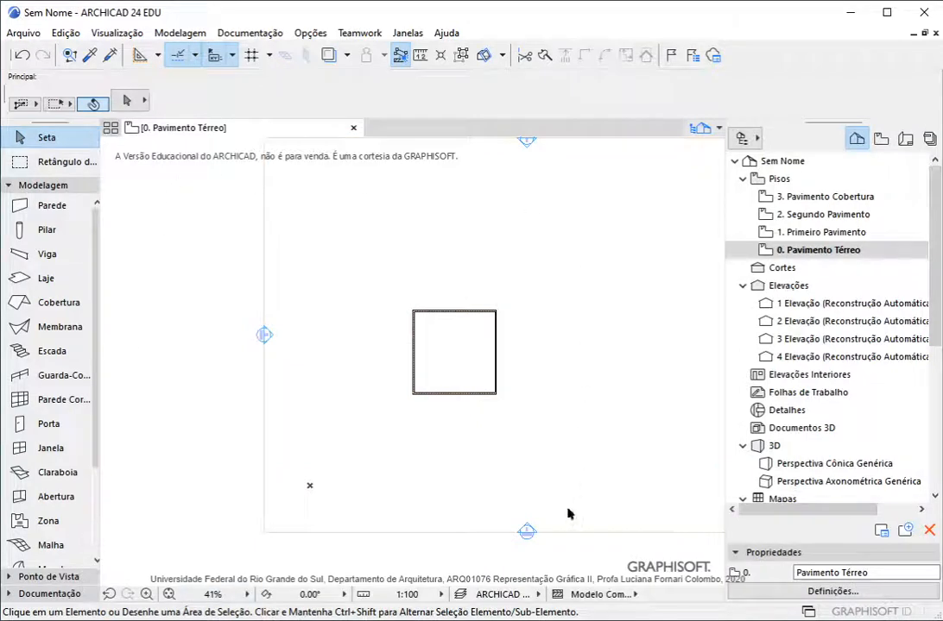
Display the Mini Navegador toolbar.
right_click(750, 63)
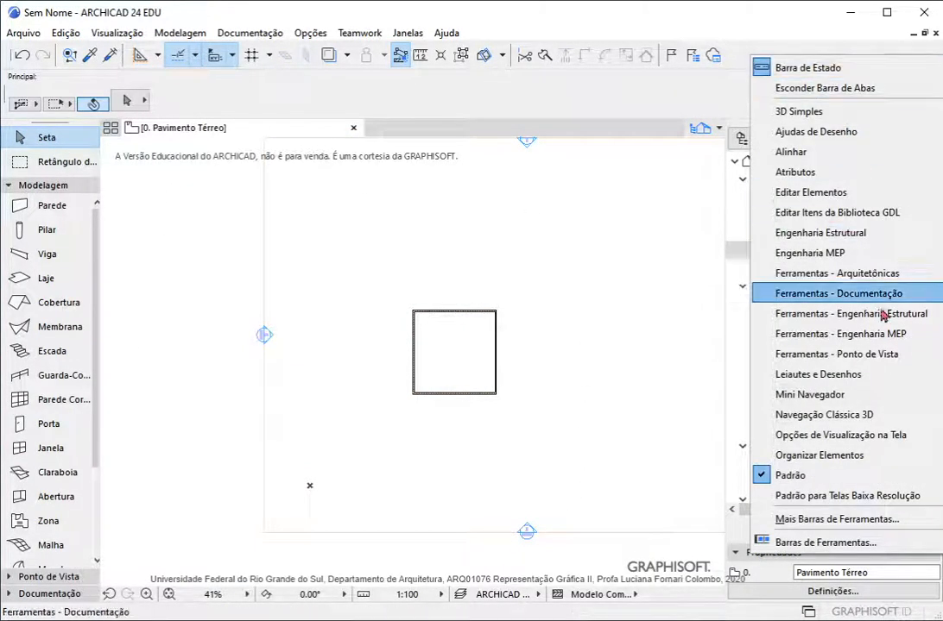
click(785, 395)
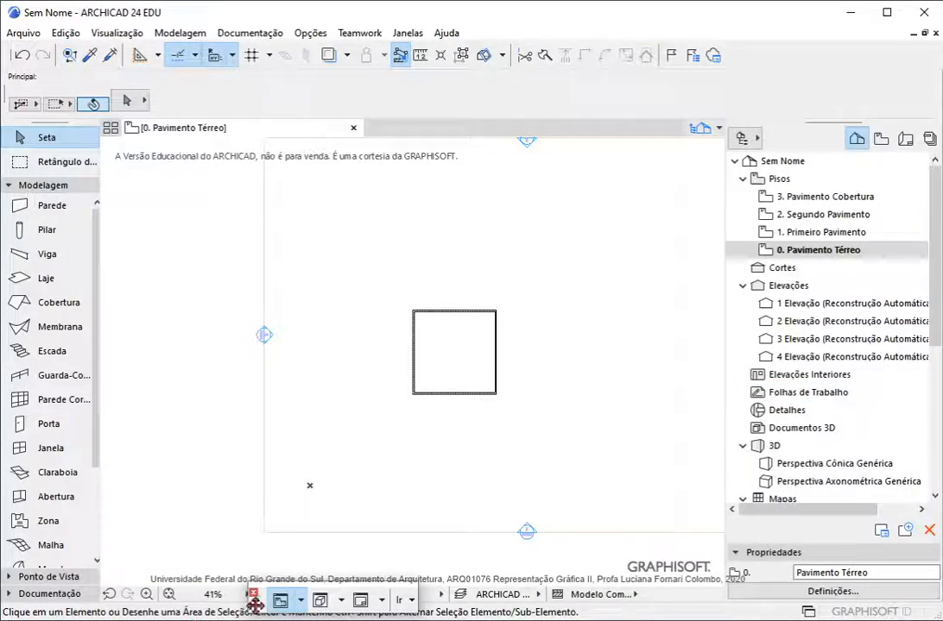
Dock the Mini Navegador toolbar at the end of the standard toolbar and review its list of go-to views.
drag(280, 596, 760, 76)
drag(759, 76, 740, 49)
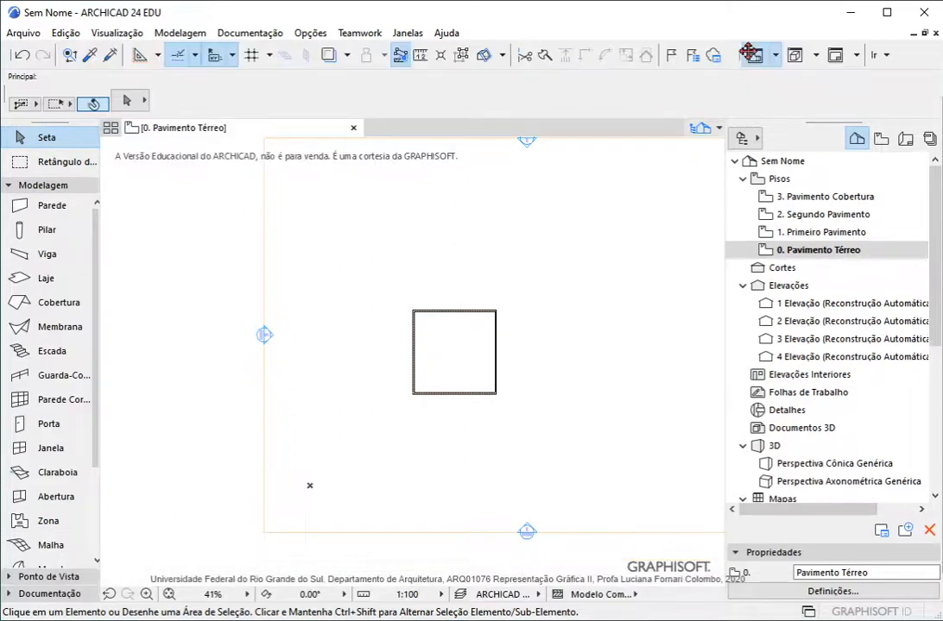
click(868, 54)
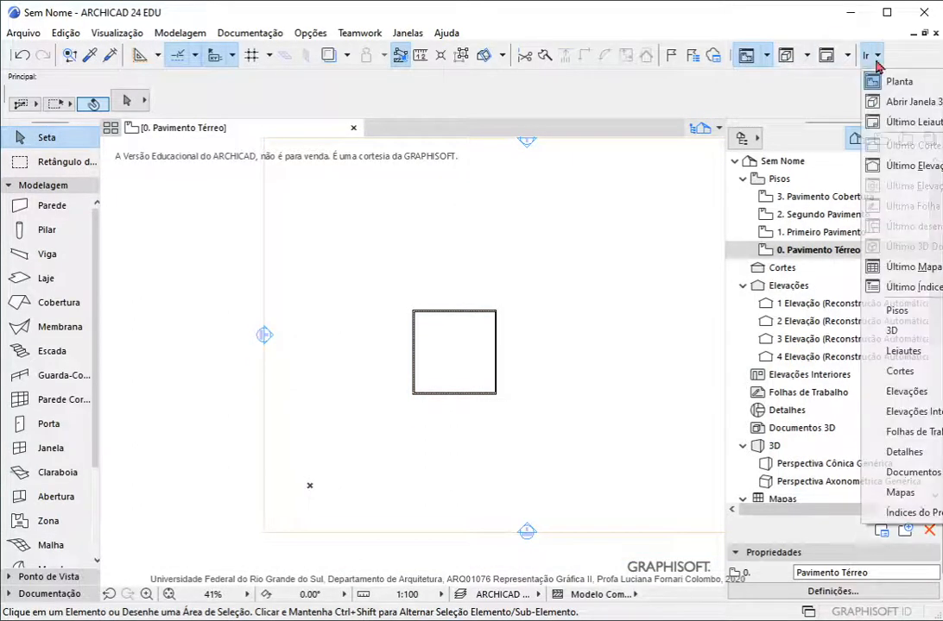
mouse_move(893, 405)
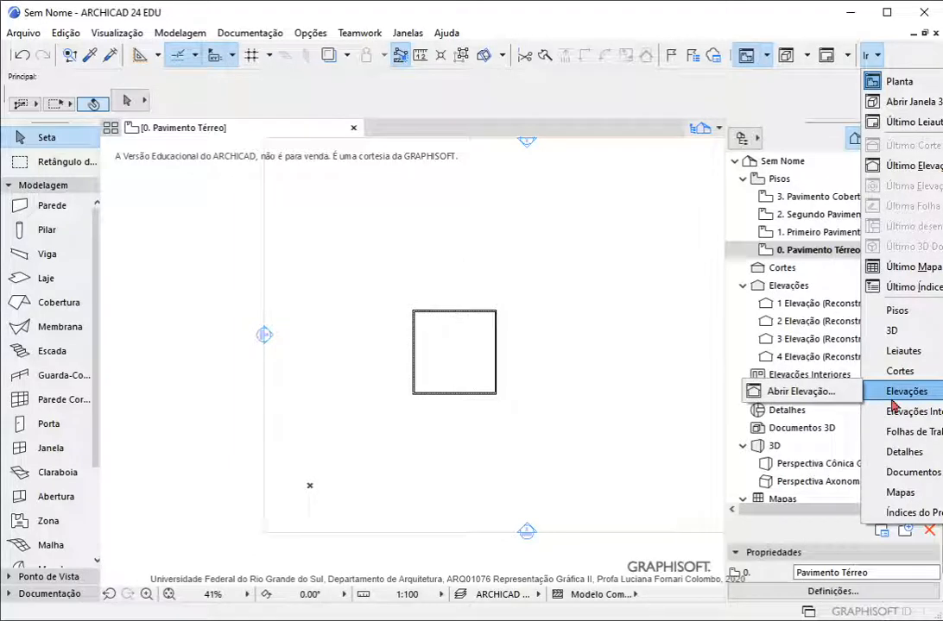
click(762, 298)
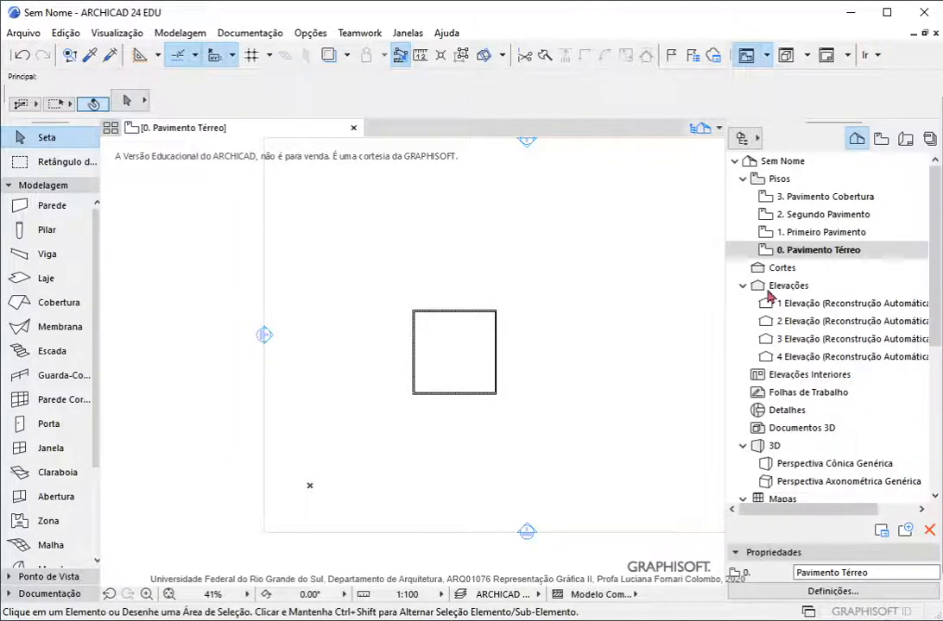
Locate the Elev. 3 marker in the plan, open the 3 Elevação view maximised and inspect the wall's brick hatch.
click(781, 286)
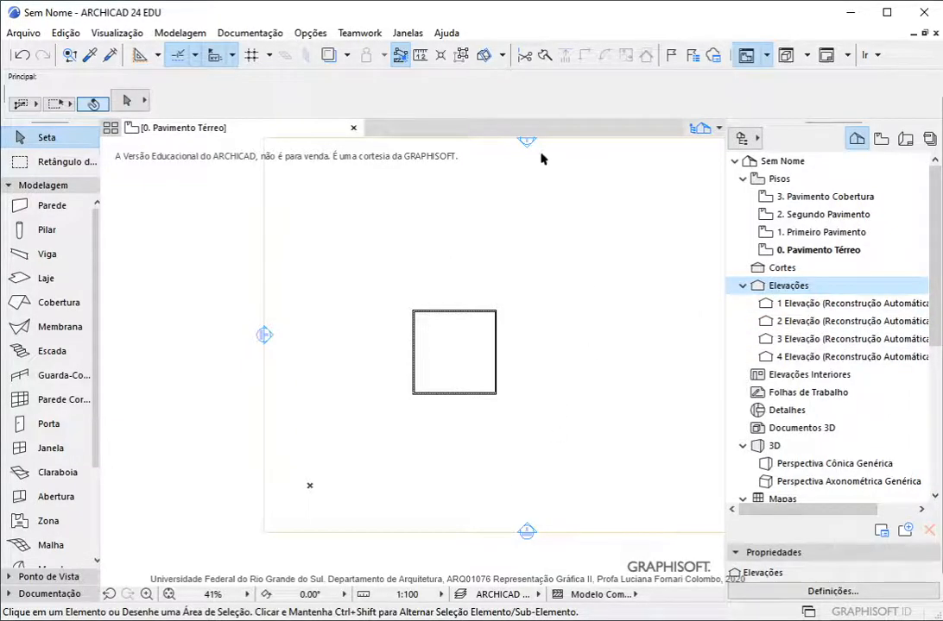
scroll(529, 186, up, 3)
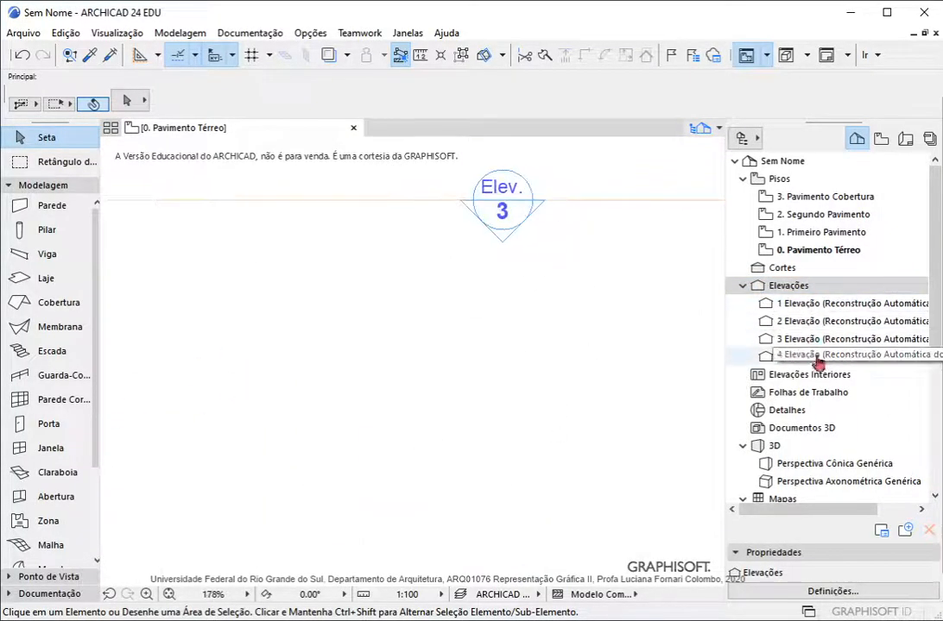
double_click(770, 339)
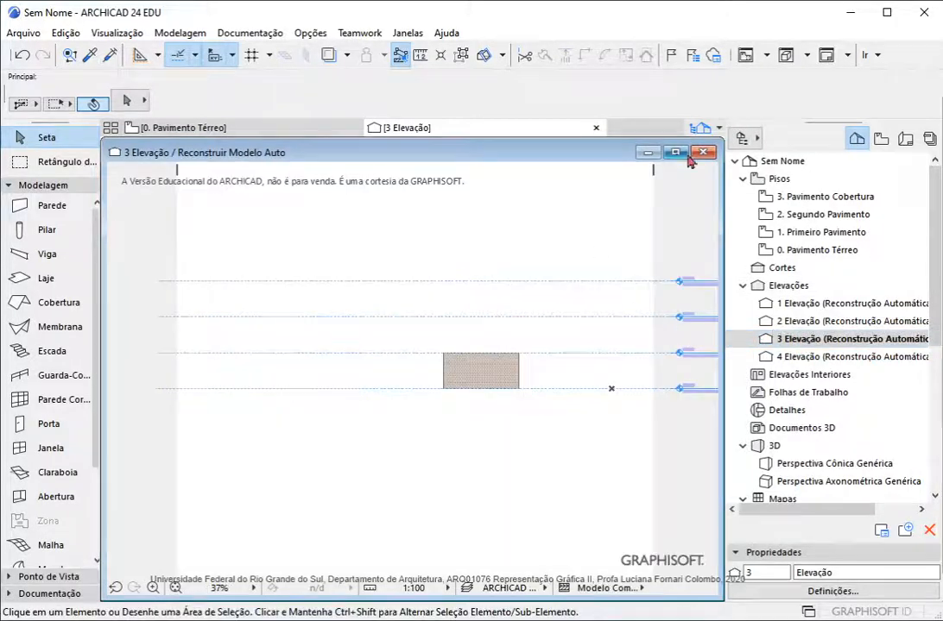
click(675, 154)
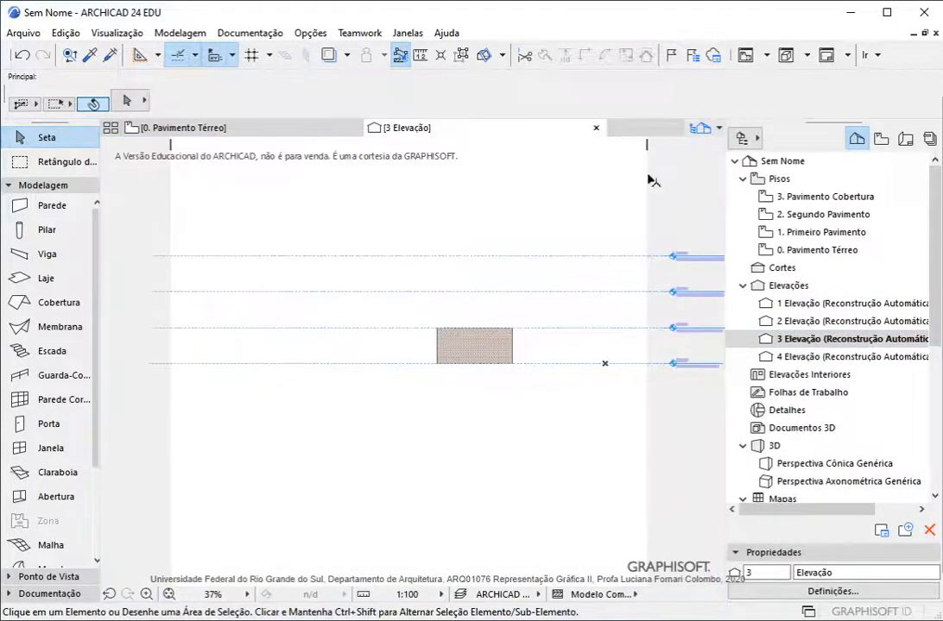
scroll(501, 315, up, 6)
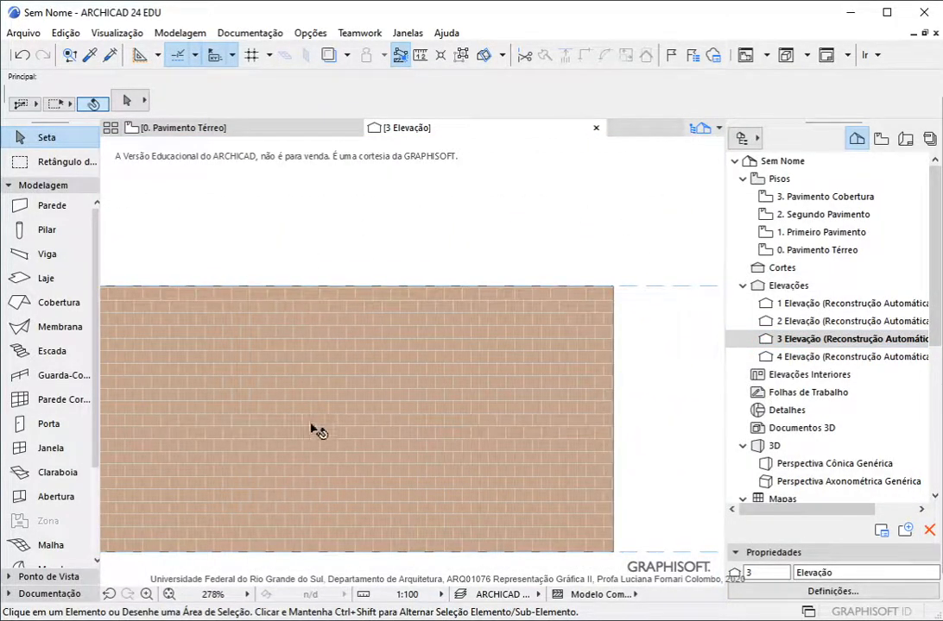
scroll(397, 457, down, 3)
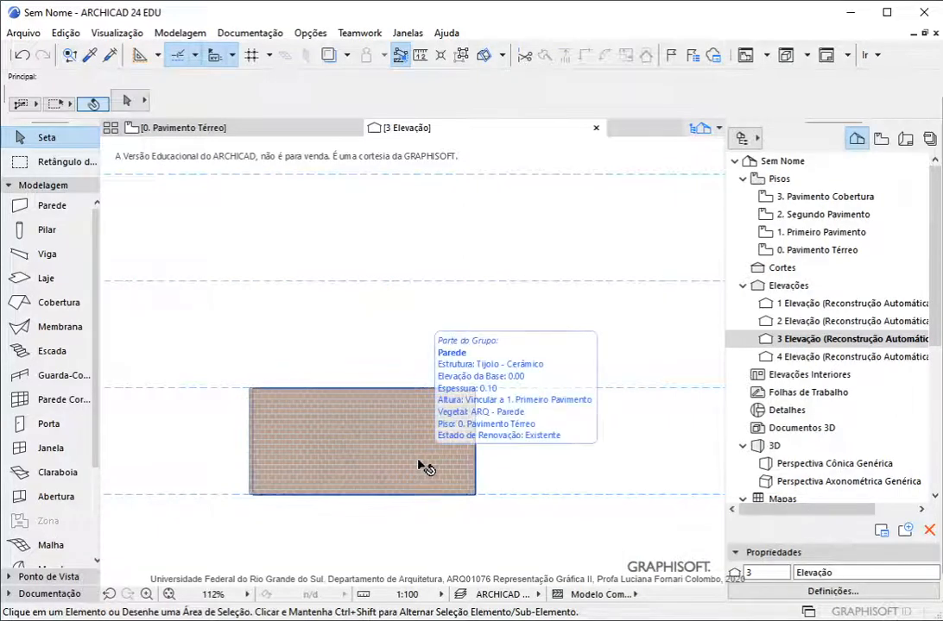
View the wall enclosure in Perspectiva Cônica Genérica, and return to the 0. Pavimento Térreo floor plan.
double_click(802, 466)
scroll(380, 217, up, 5)
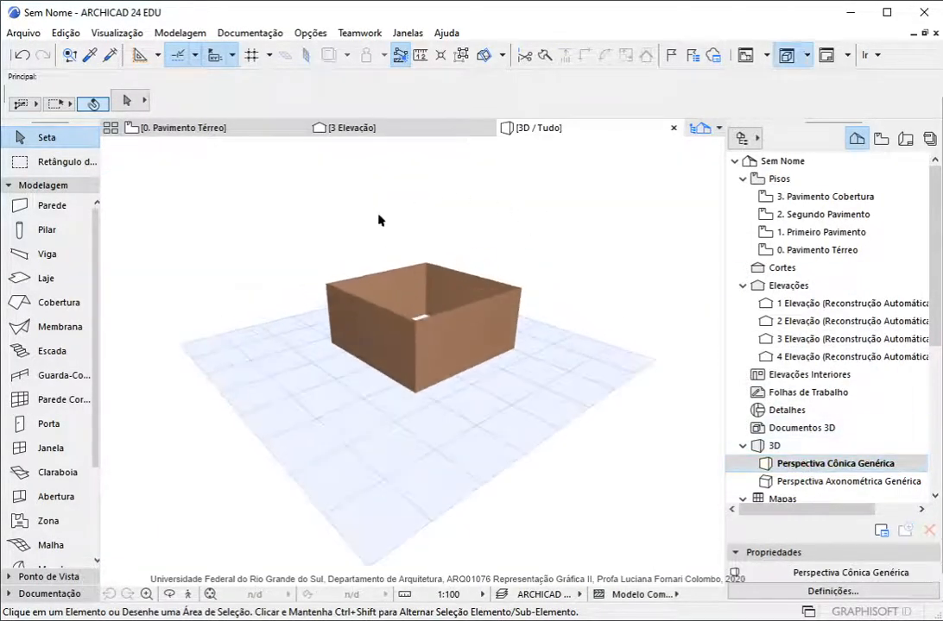
click(384, 131)
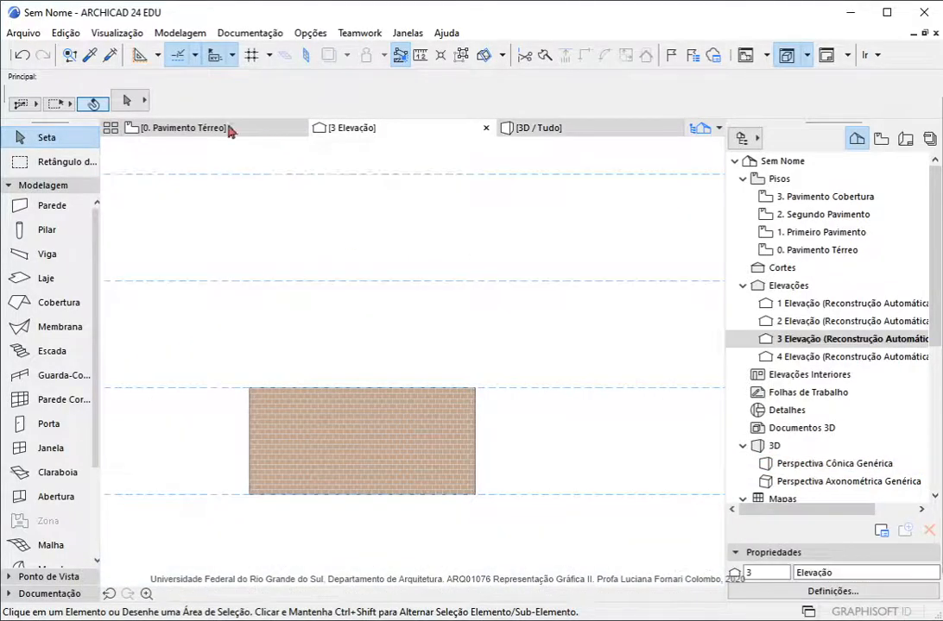
click(216, 130)
scroll(399, 389, down, 10)
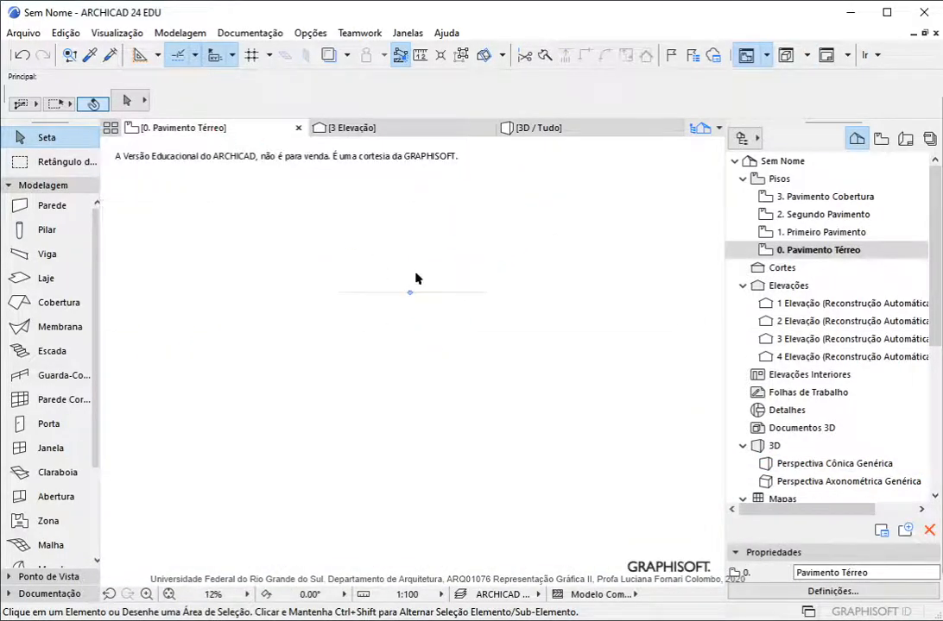
scroll(408, 294, up, 6)
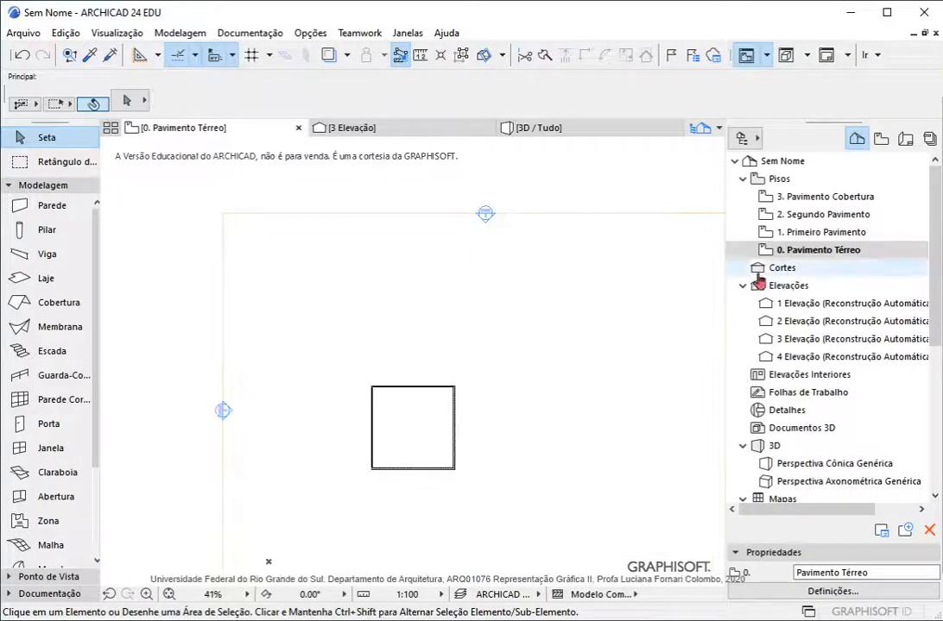
Expand the Ponto de Vista tool group in place of Modelagem, and collapse the Elevações and Pisos branches of the project map.
click(28, 185)
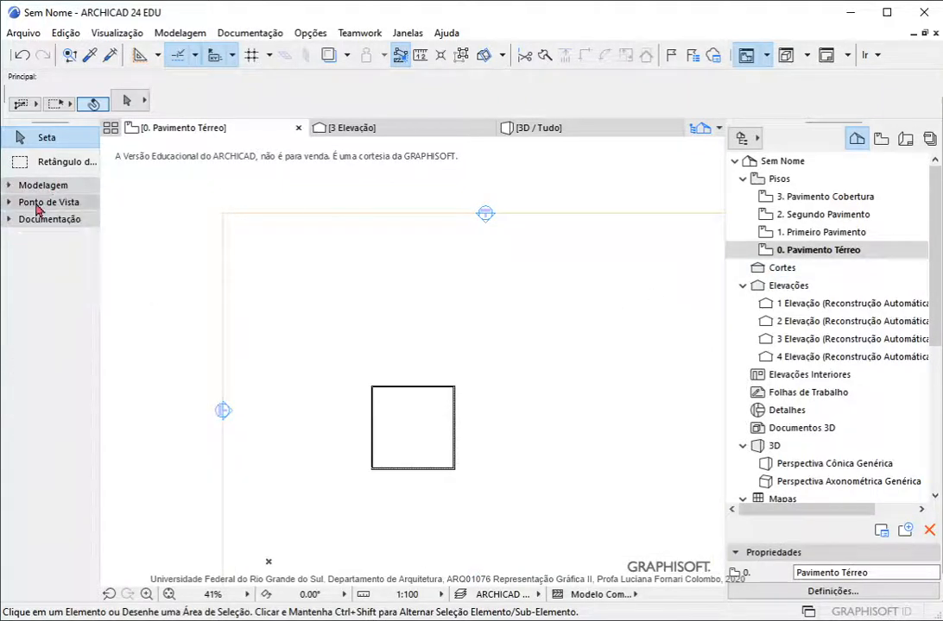
click(38, 202)
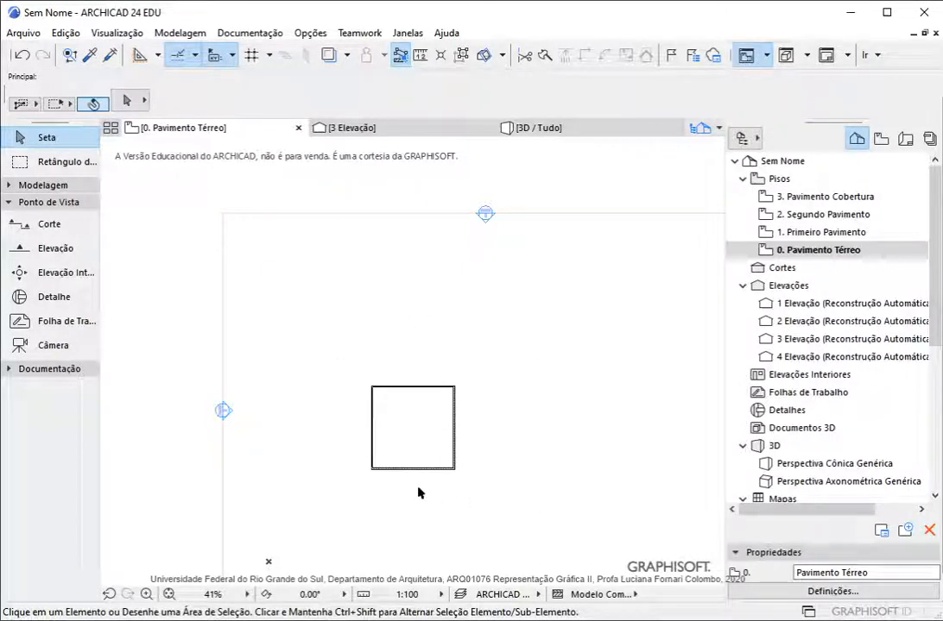
click(742, 288)
click(742, 178)
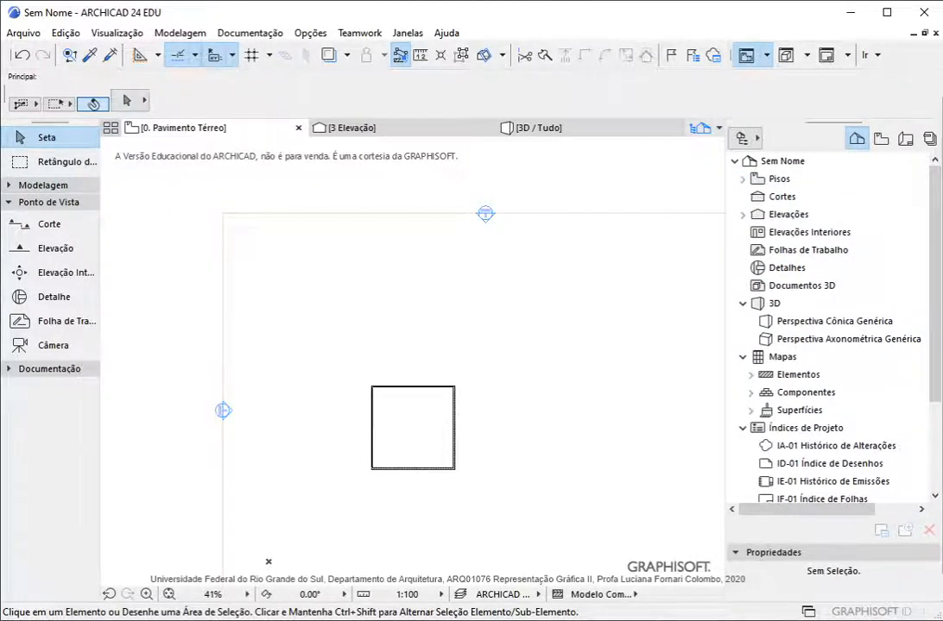
Select the grouped walls of the square enclosure to view their properties, and clear the selection.
scroll(408, 418, up, 5)
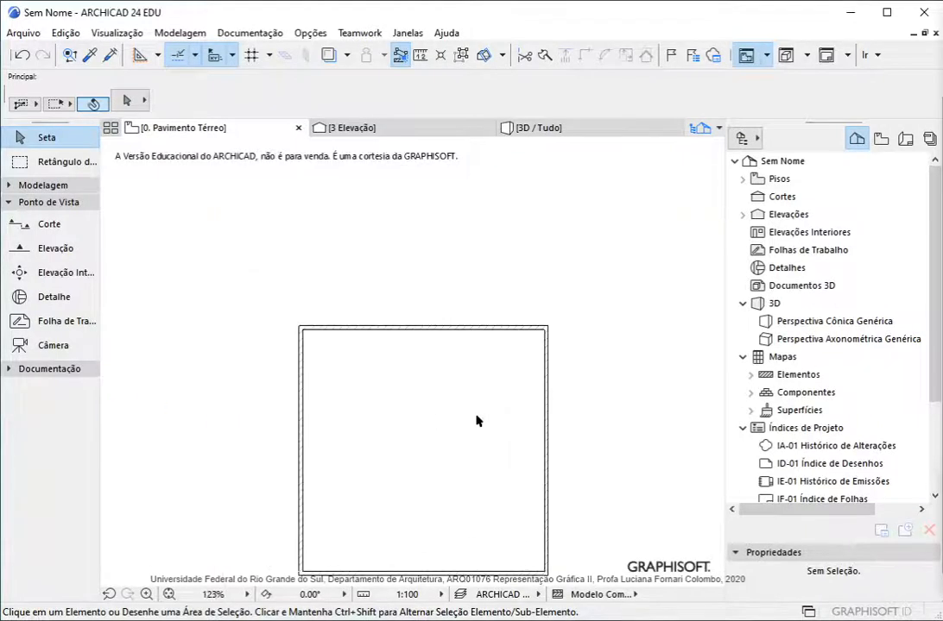
click(441, 329)
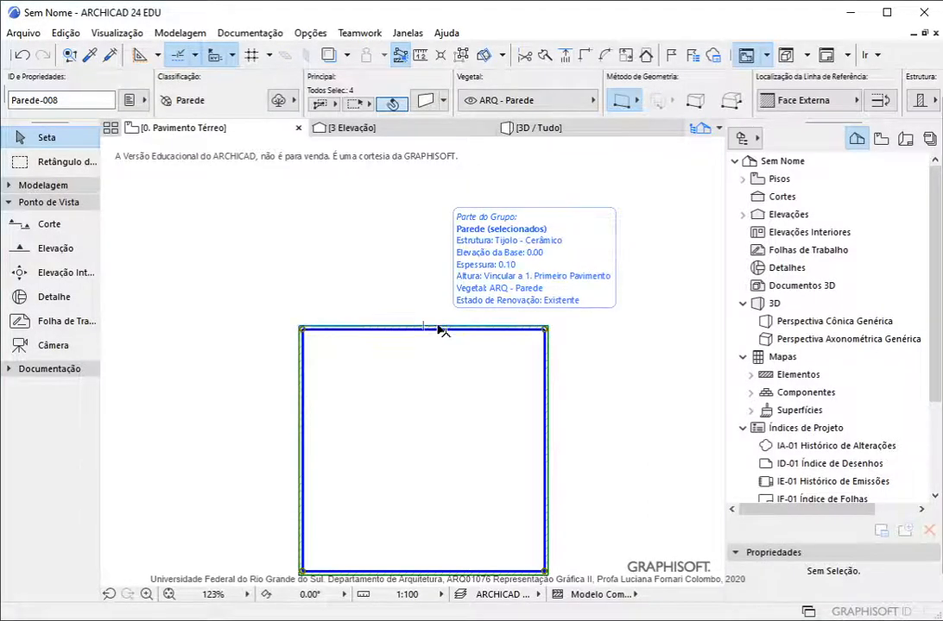
click(139, 246)
Draw a single straight horizontal wall just above the enclosure, extending past its right side, using the Parede tool's single-wall geometry method.
click(39, 185)
click(67, 205)
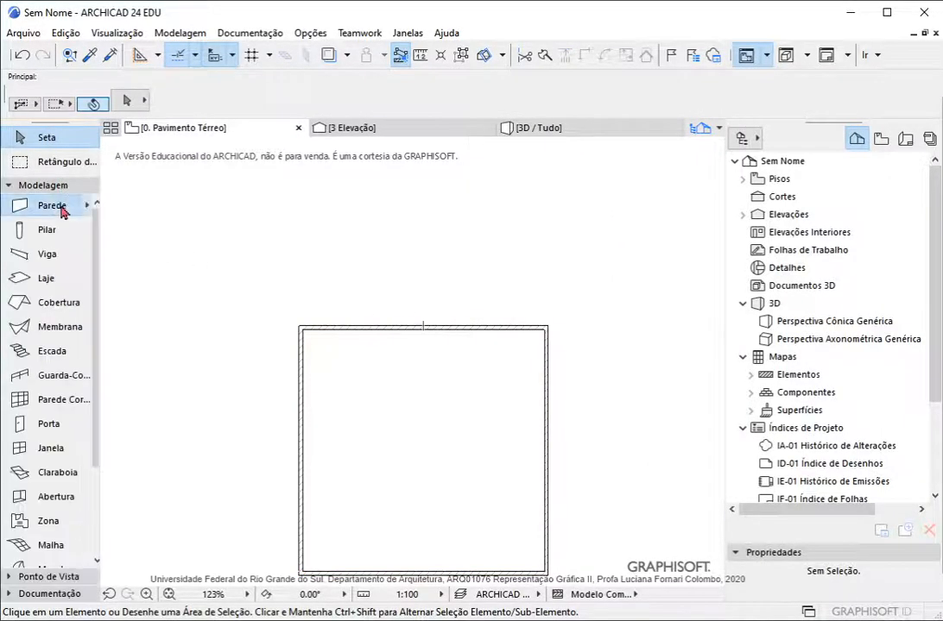
click(636, 101)
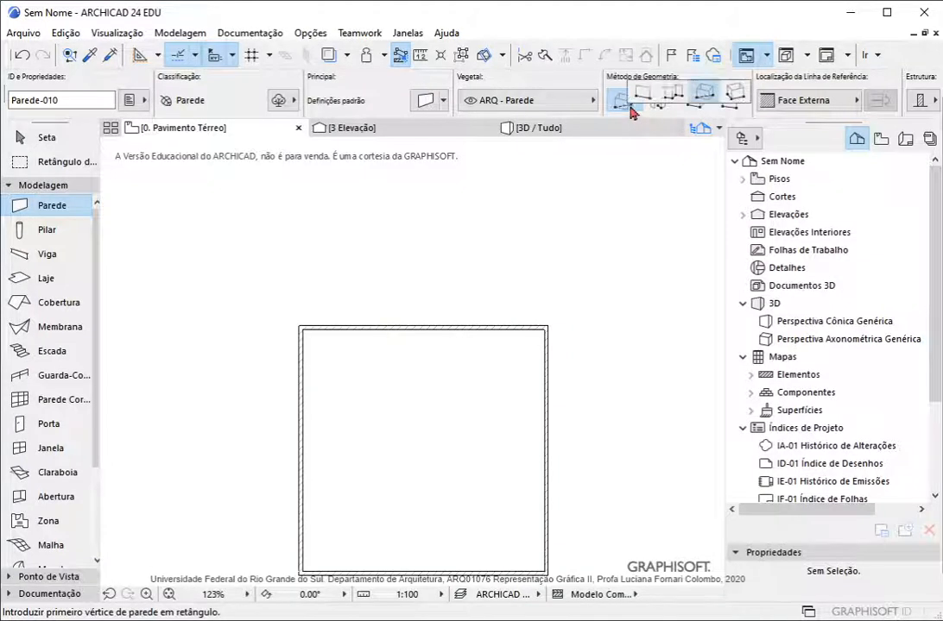
click(652, 99)
click(454, 288)
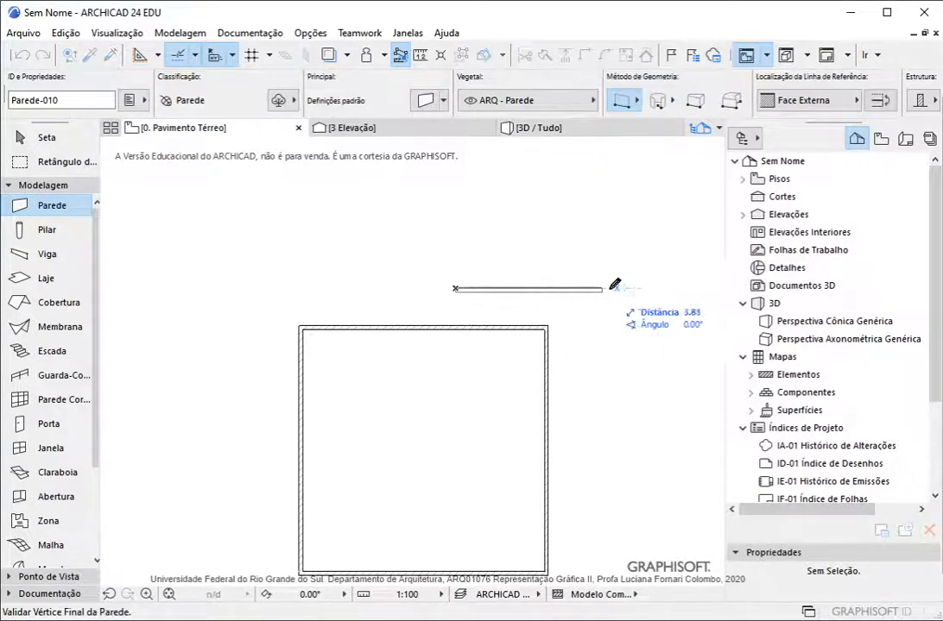
click(673, 288)
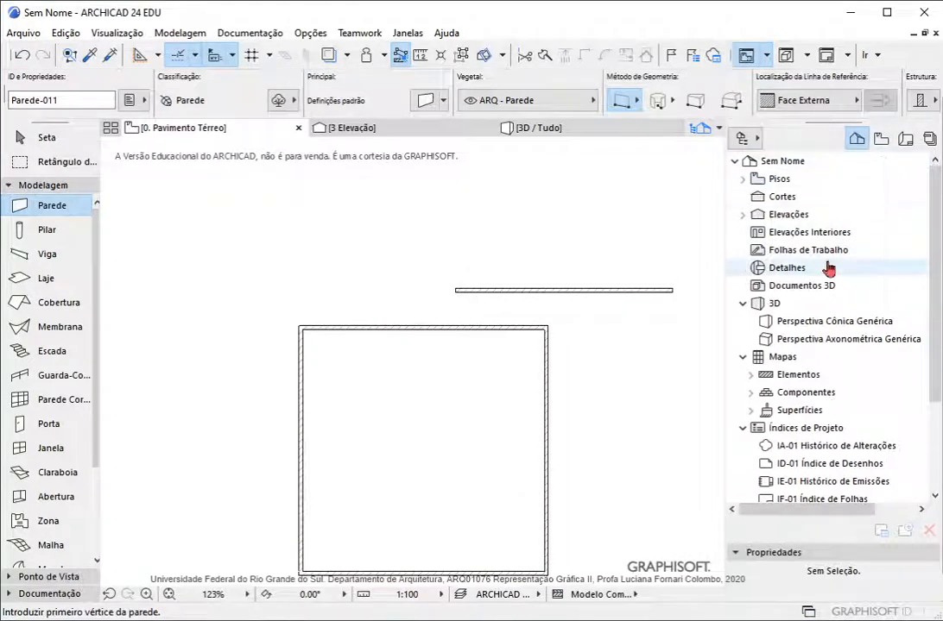
Expand the Elevações branch of the project map and open 3 Elevação to check the added wall.
click(753, 216)
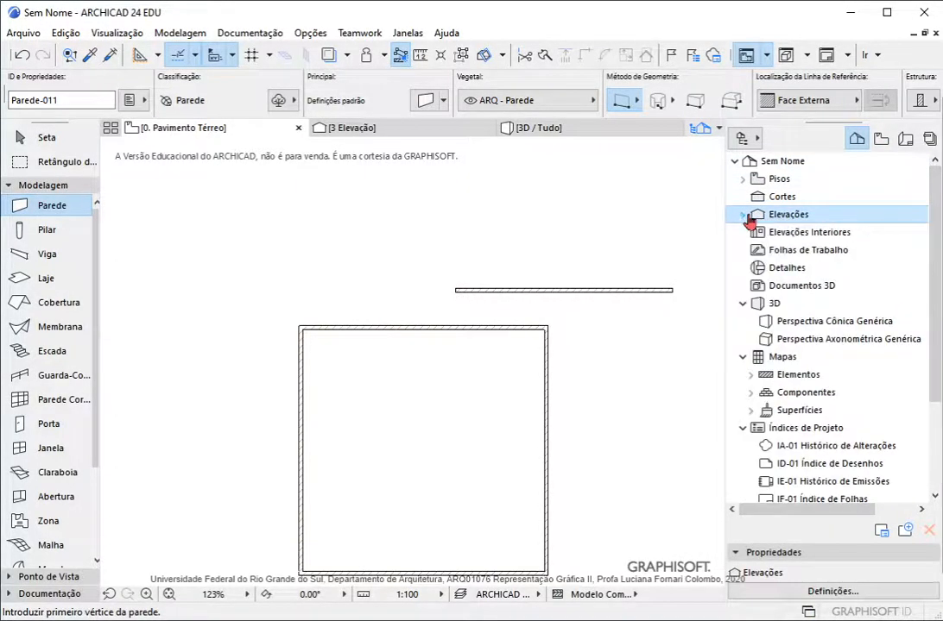
click(744, 215)
double_click(795, 268)
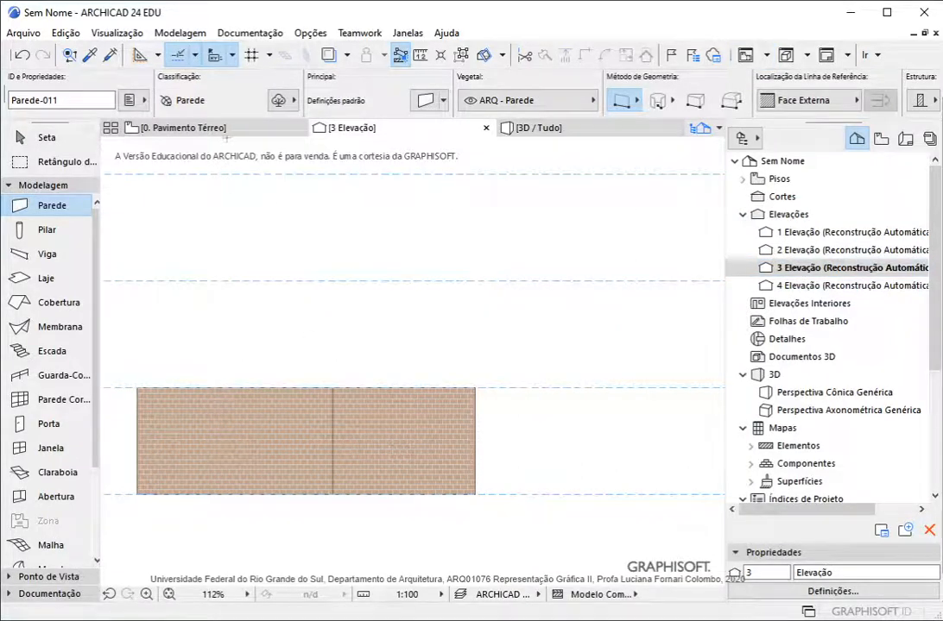
Orbit around the model in the 3D window to examine the added wall from outside the enclosure.
click(552, 128)
scroll(494, 232, down, 3)
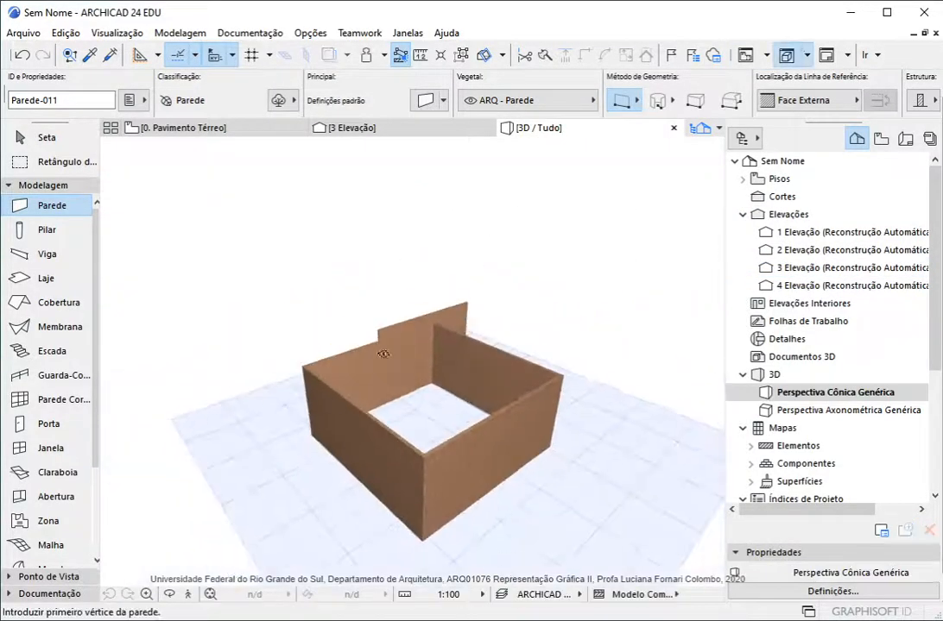
scroll(342, 294, up, 4)
click(169, 594)
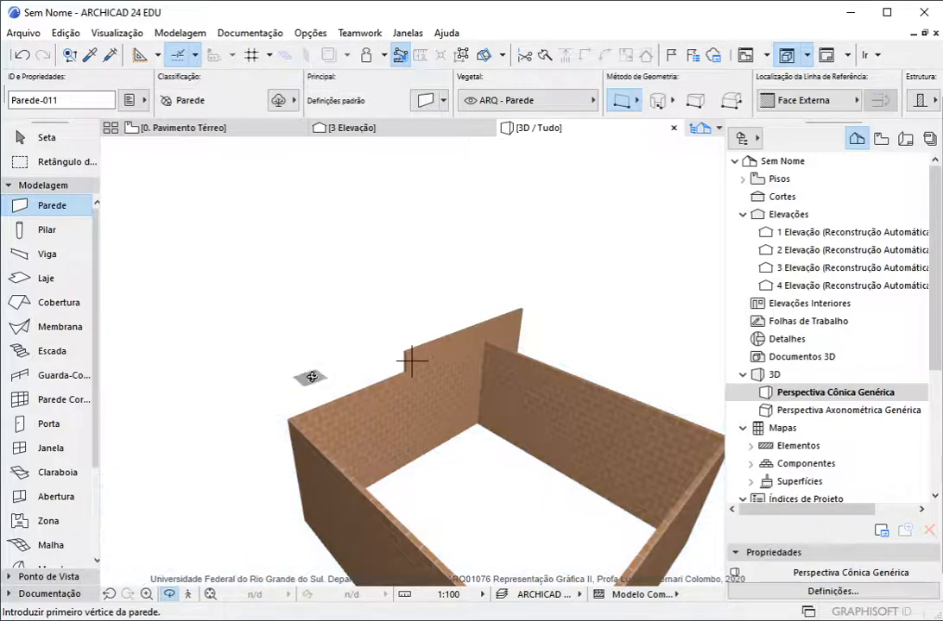
drag(315, 387, 660, 332)
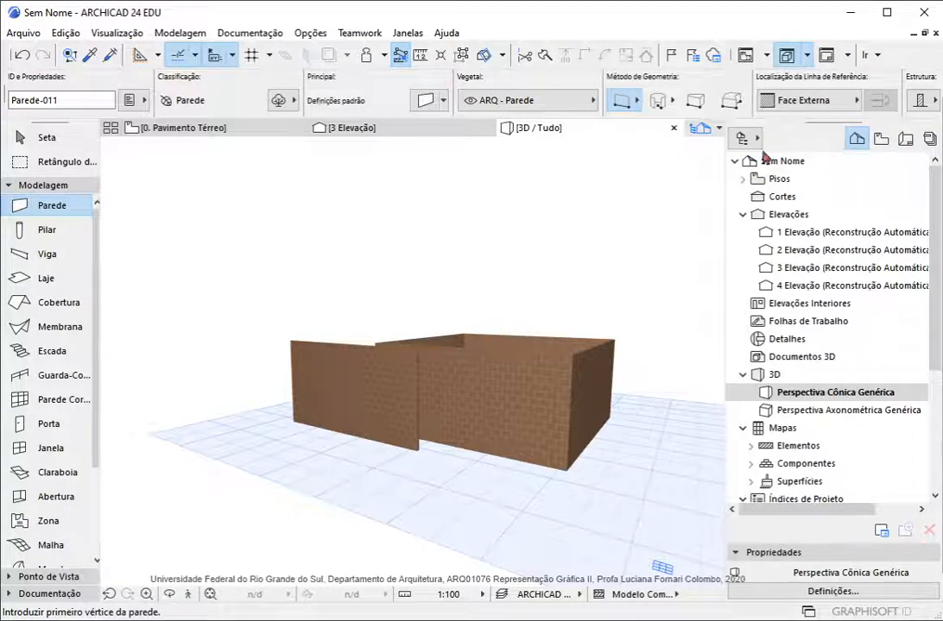
Collapse the Elevações, 3D, Índices de Projeto, Mapas and Info branches of the project map, and switch the Navegador to the view map.
click(737, 162)
click(735, 162)
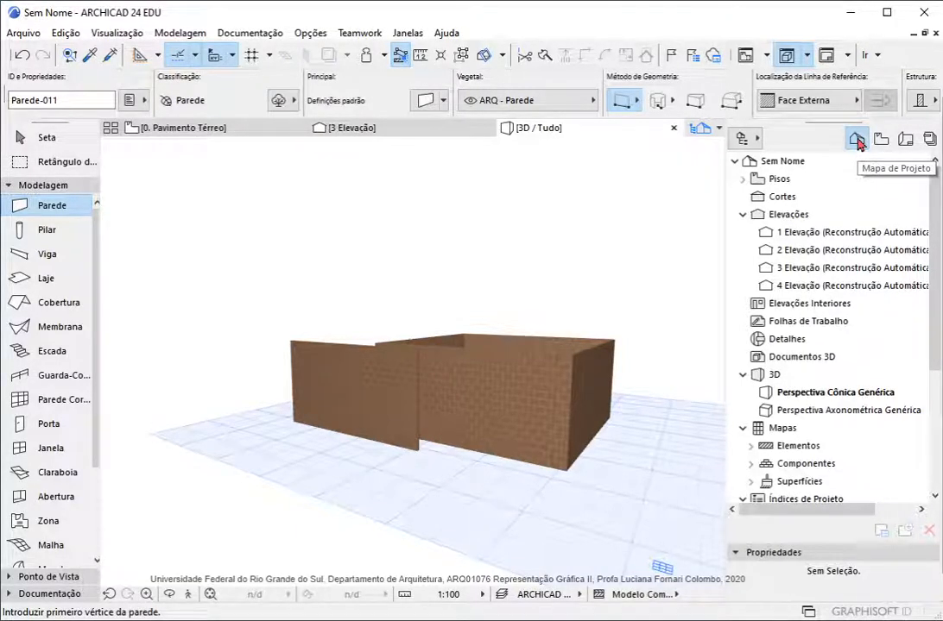
click(744, 215)
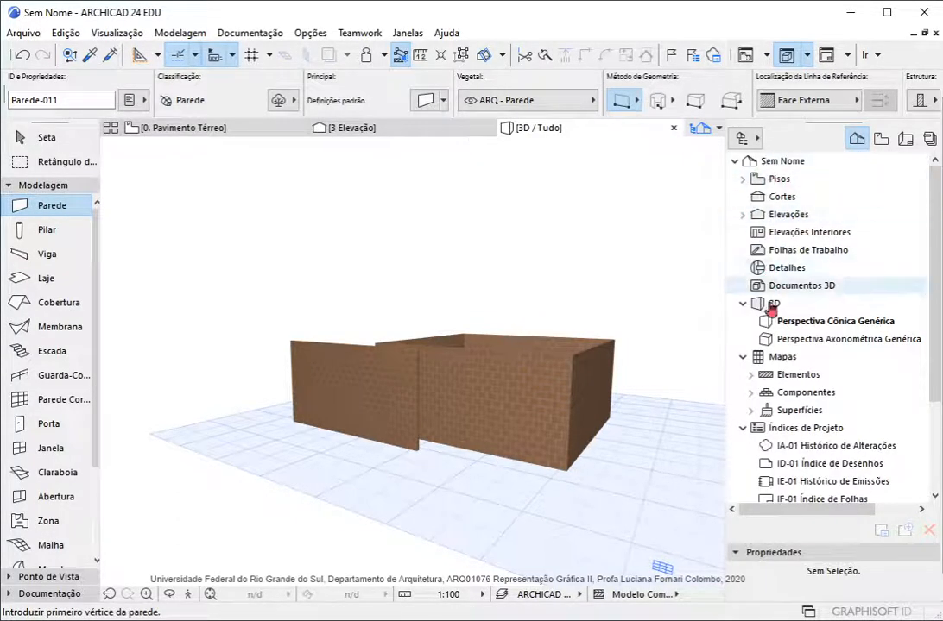
click(745, 305)
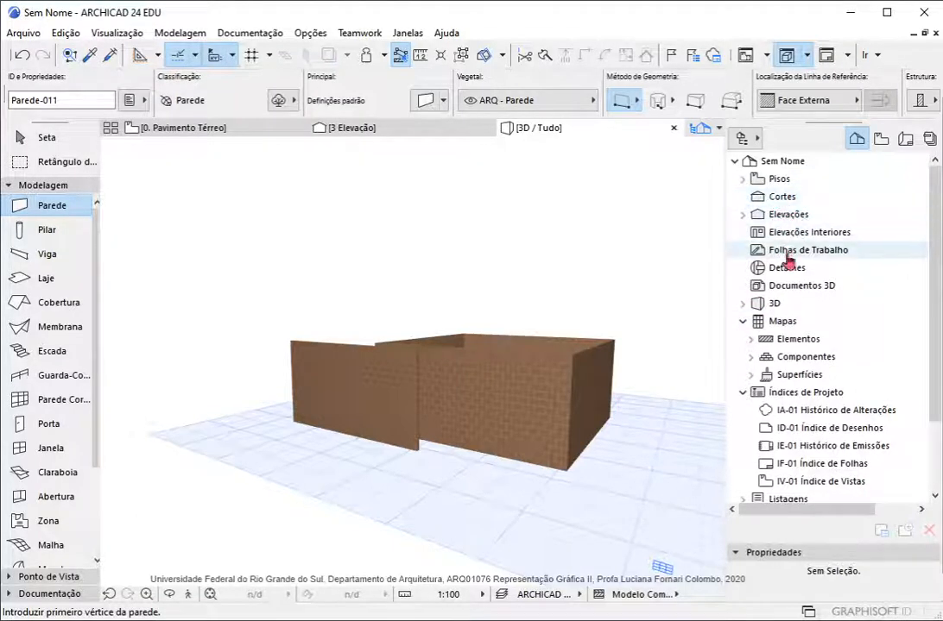
click(742, 393)
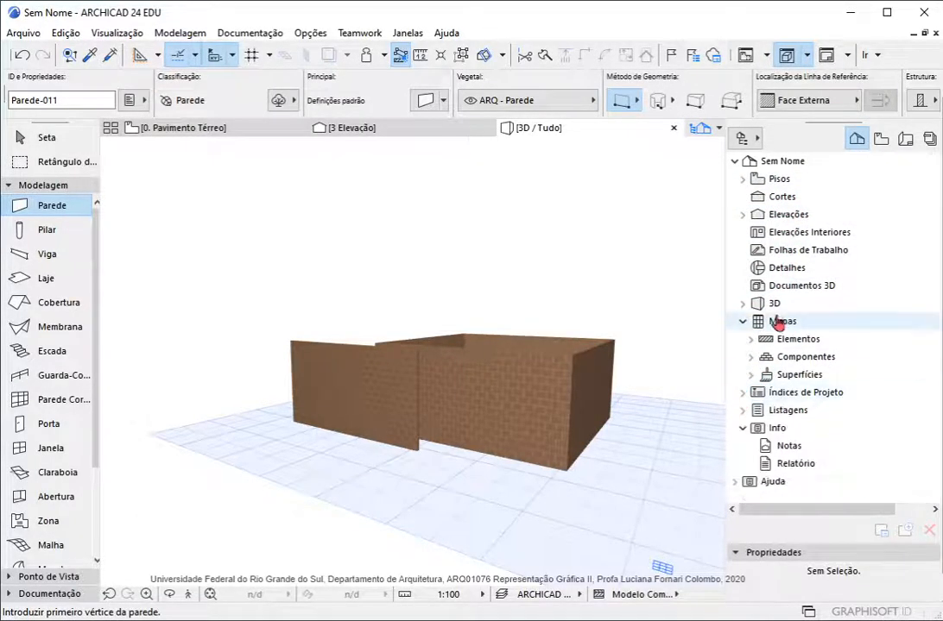
click(744, 321)
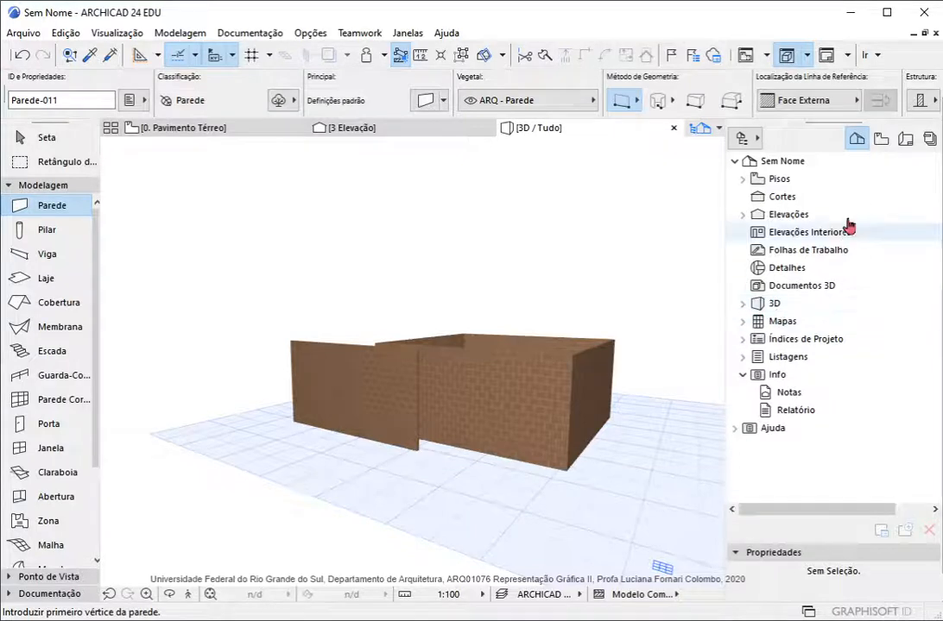
click(742, 375)
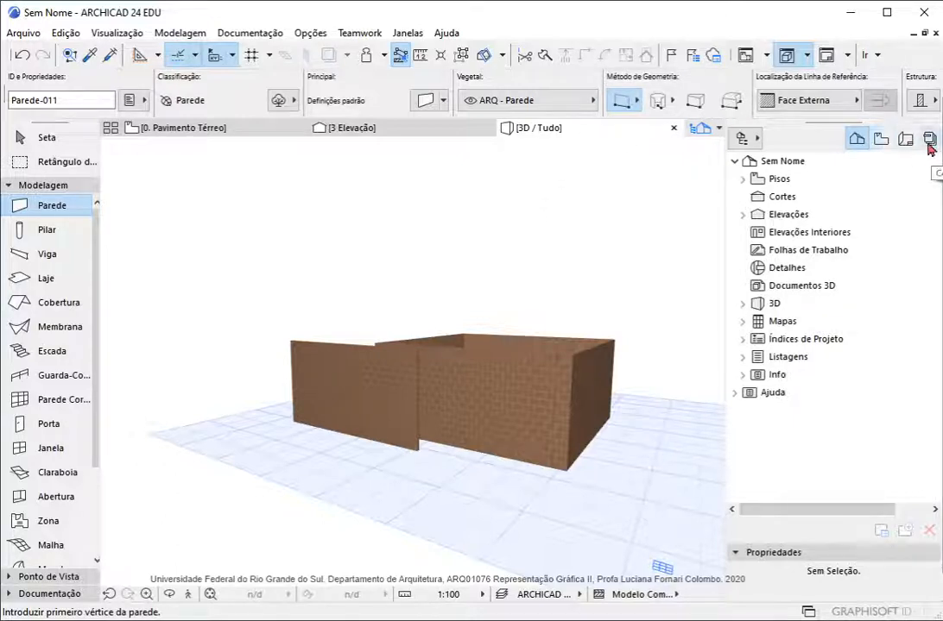
click(881, 139)
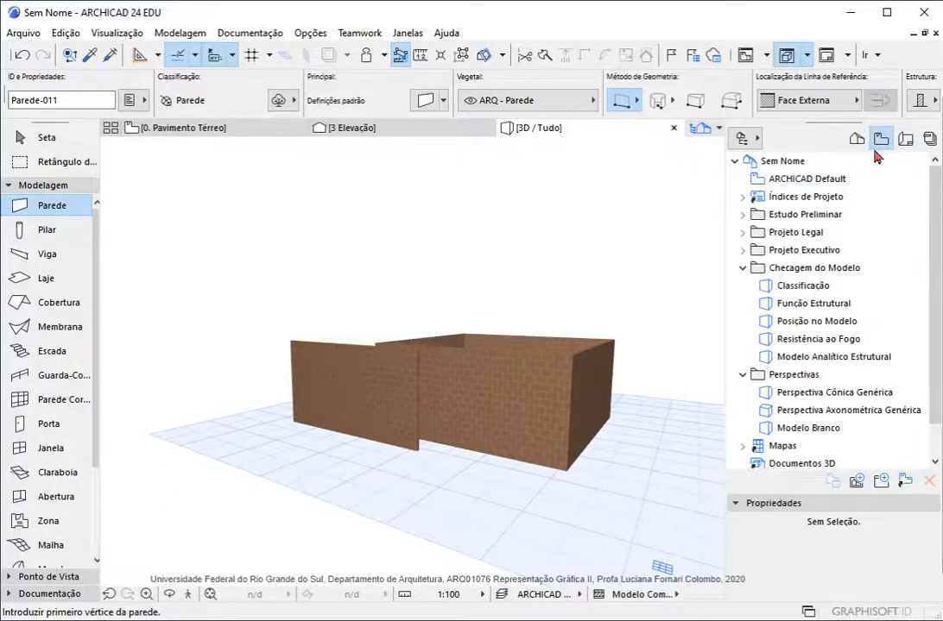
Collapse the Checagem do Modelo and Perspectivas folders in the view map.
click(741, 269)
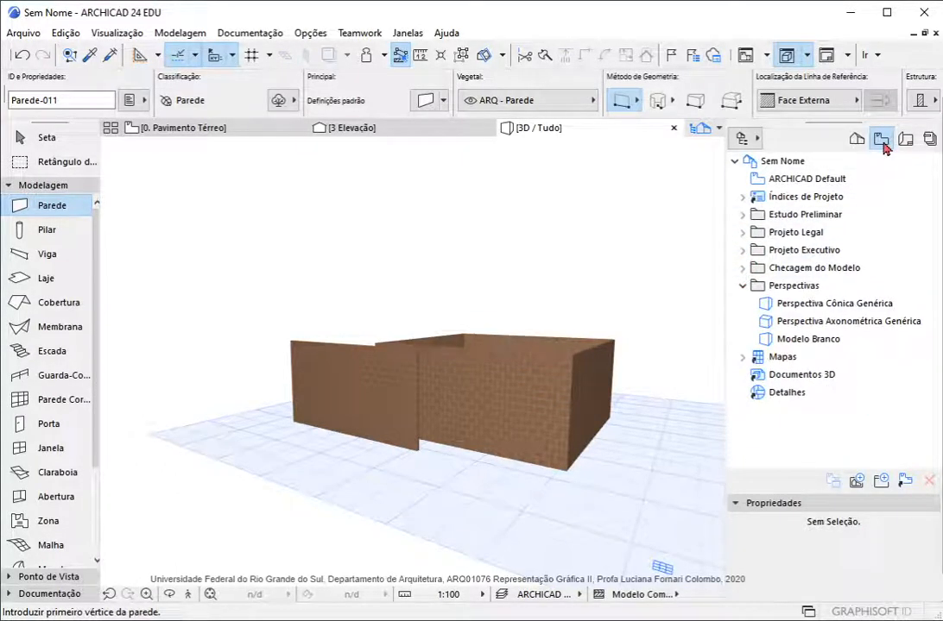
click(743, 287)
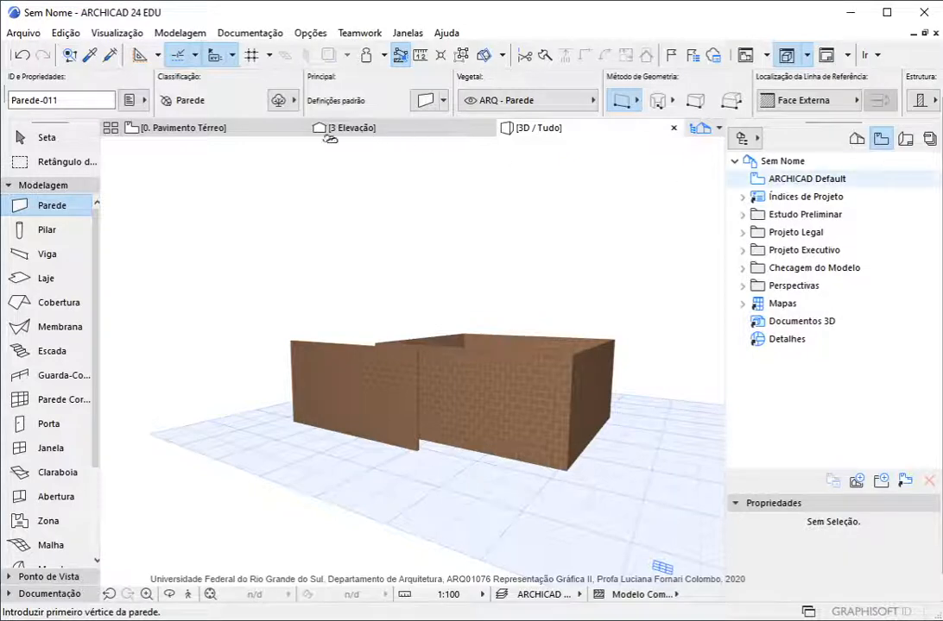
Return to the 0. Pavimento Térreo plan with all the walls in view, and collapse the Modelagem group of the toolbox.
click(237, 132)
scroll(474, 241, down, 7)
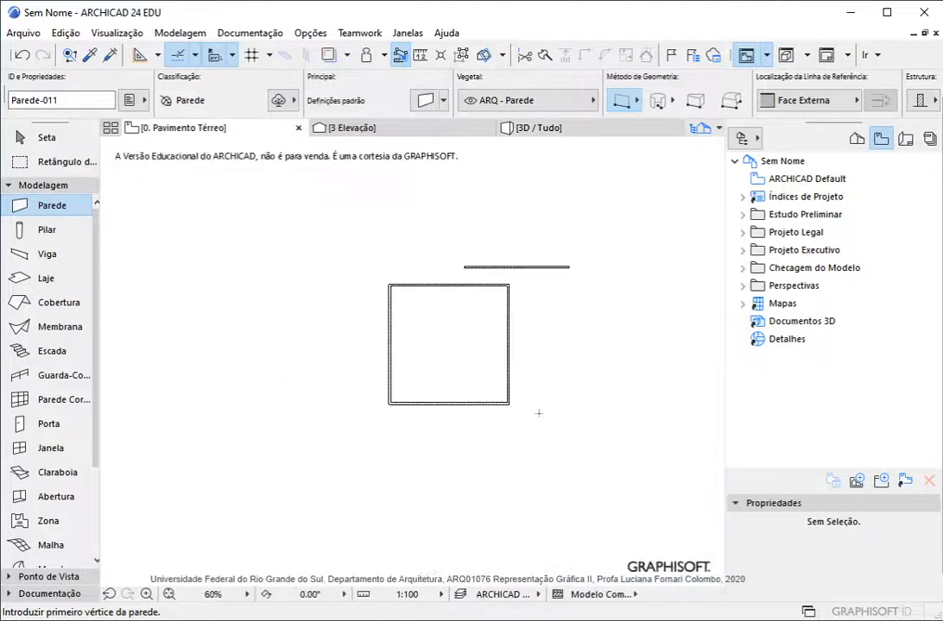
scroll(536, 409, up, 5)
scroll(608, 413, down, 4)
scroll(561, 226, up, 1)
scroll(530, 196, up, 2)
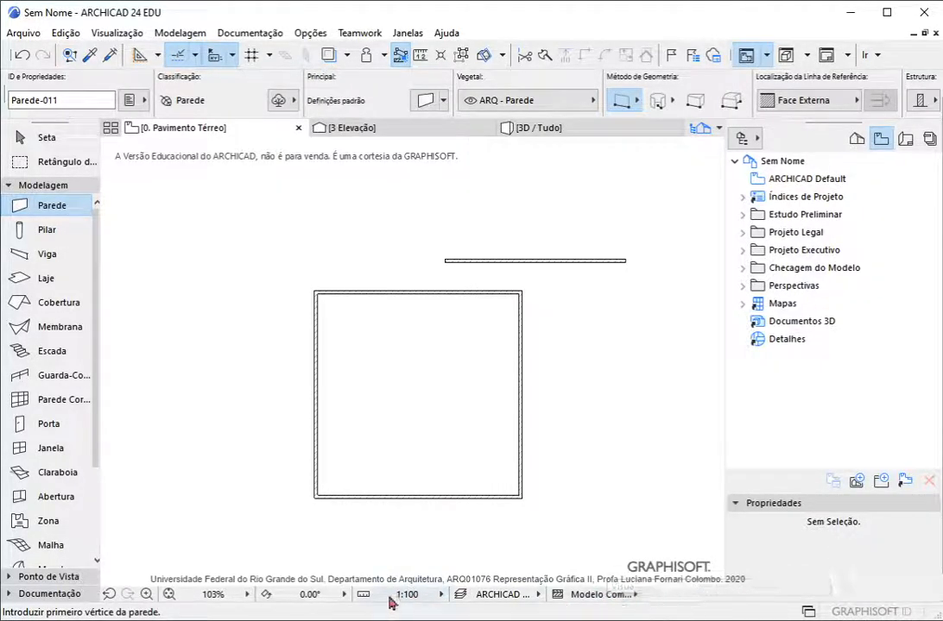
click(60, 184)
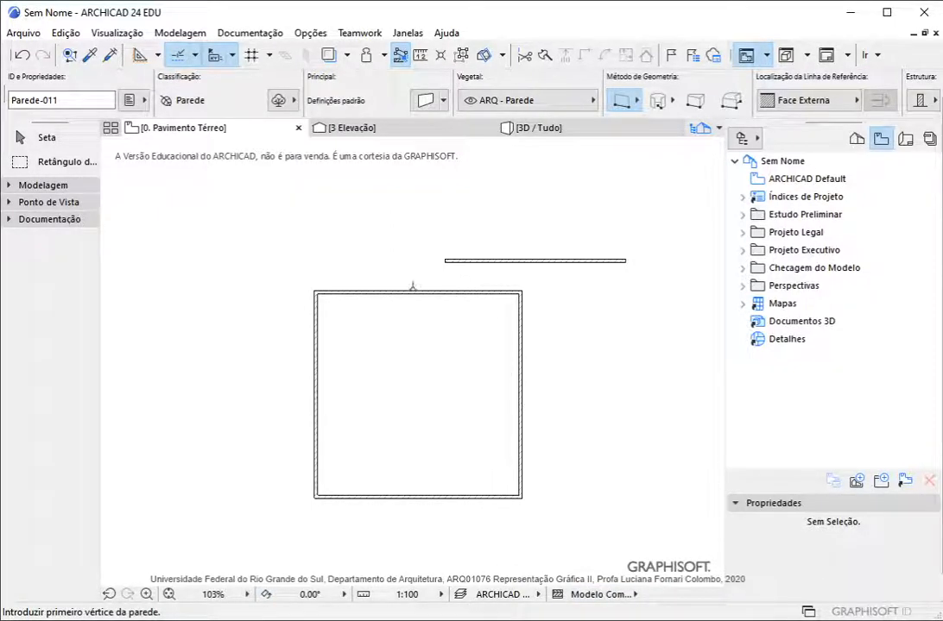
Review the available drawing scales and layer combinations for the floor plan without changing either.
click(441, 595)
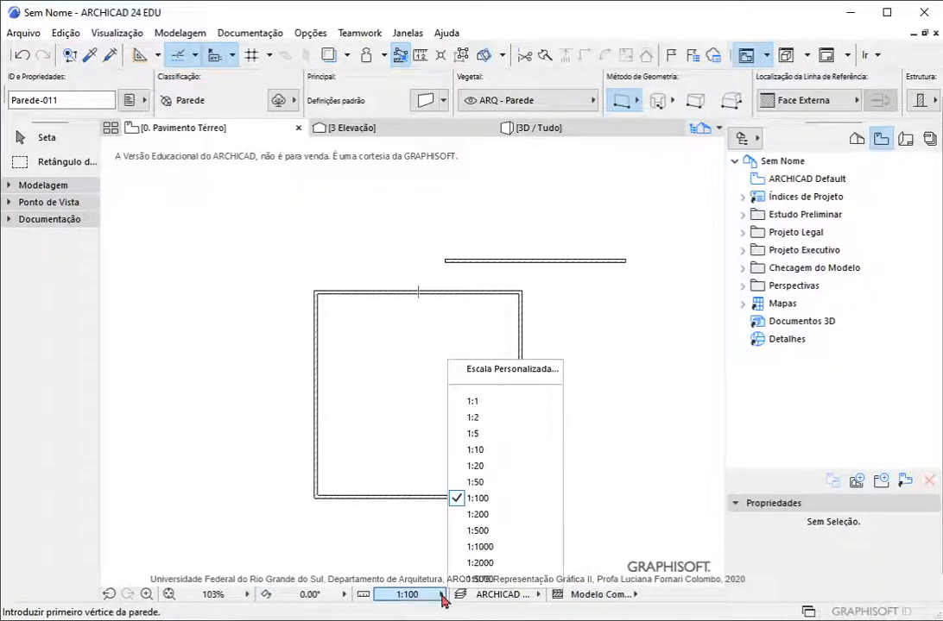
click(441, 595)
click(539, 594)
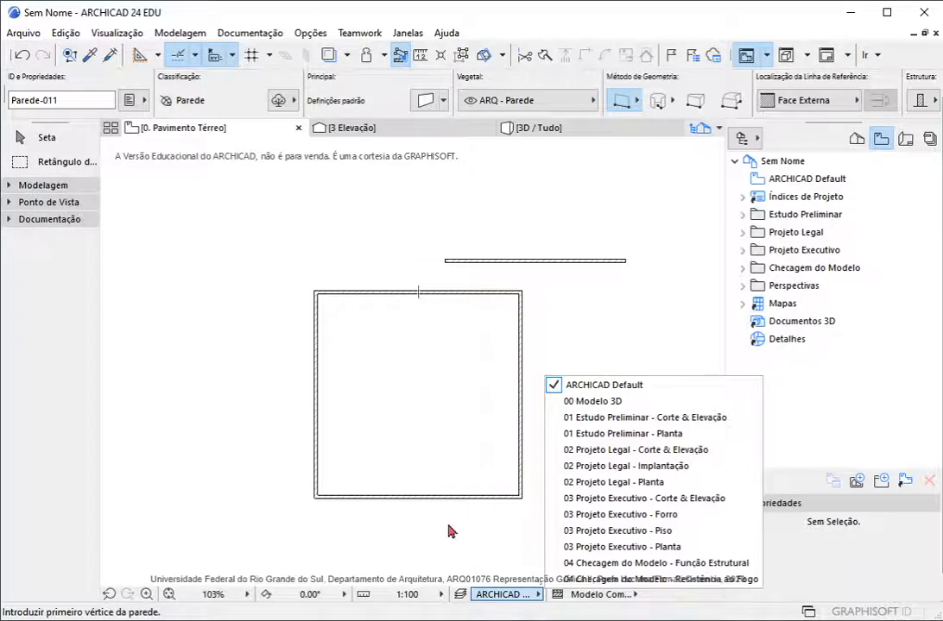
click(608, 360)
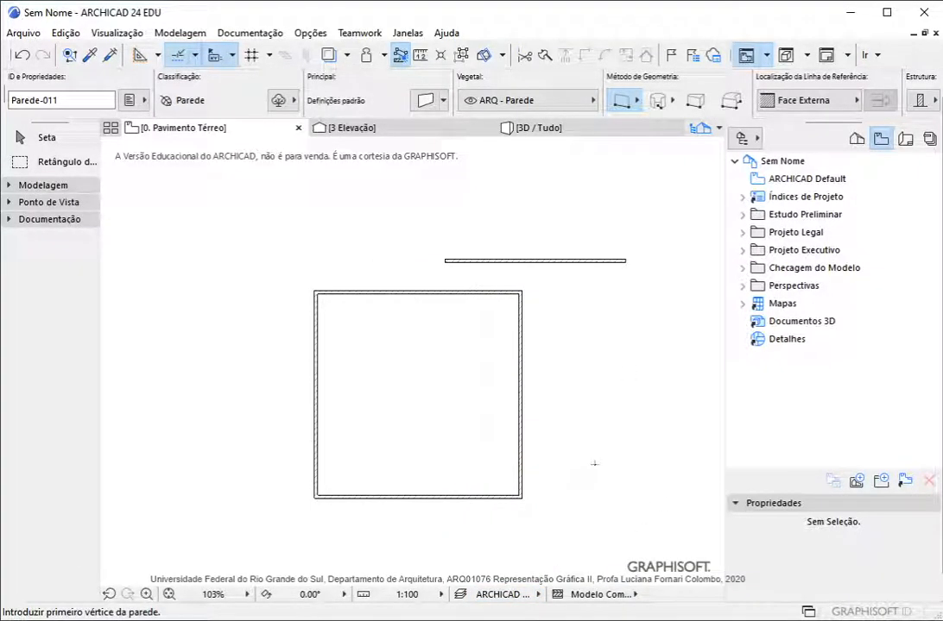
click(437, 595)
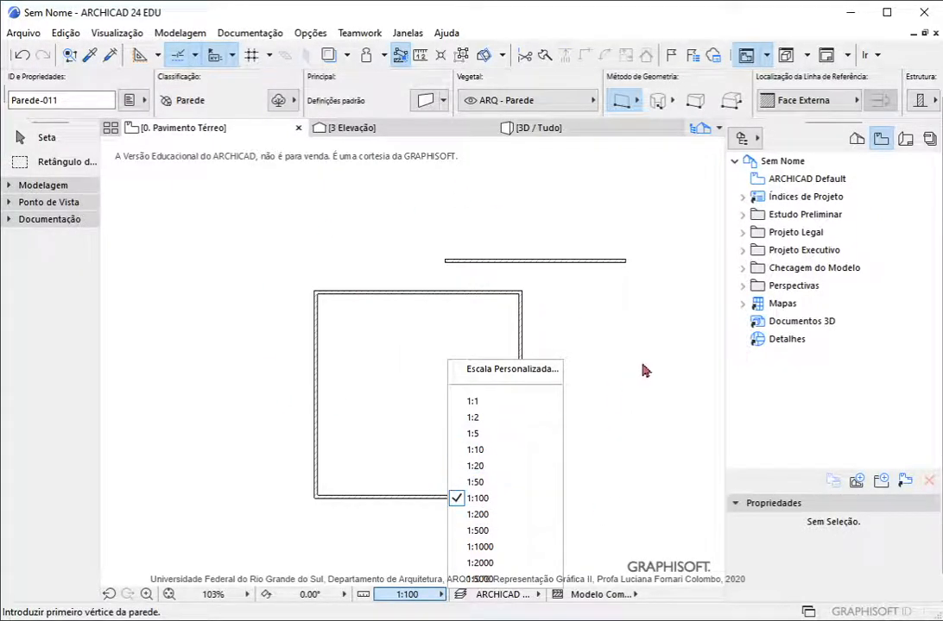
click(639, 429)
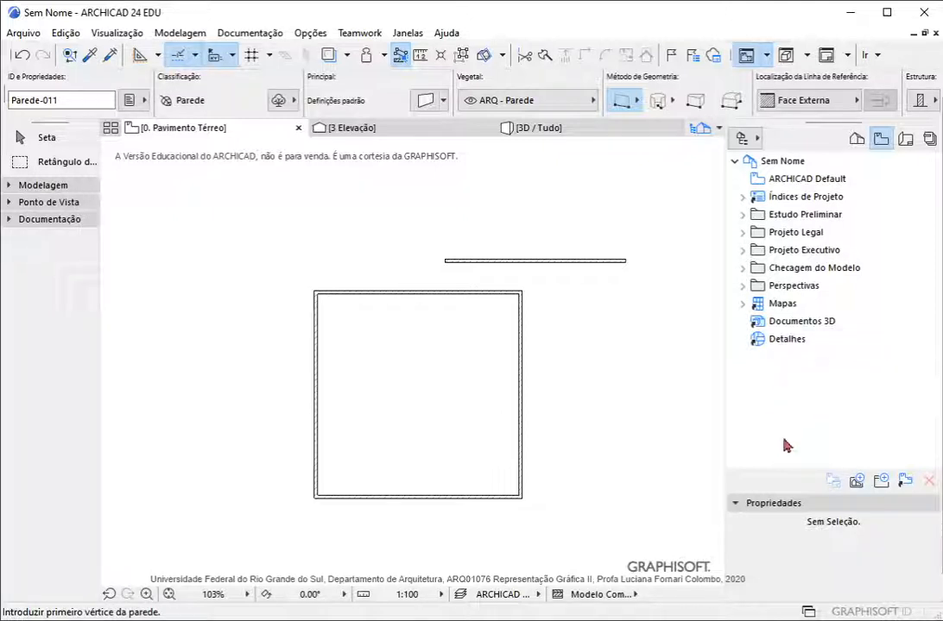
Review the partial structure display options, and narrow the Navegador palette to reach and examine the pen set choices.
click(634, 594)
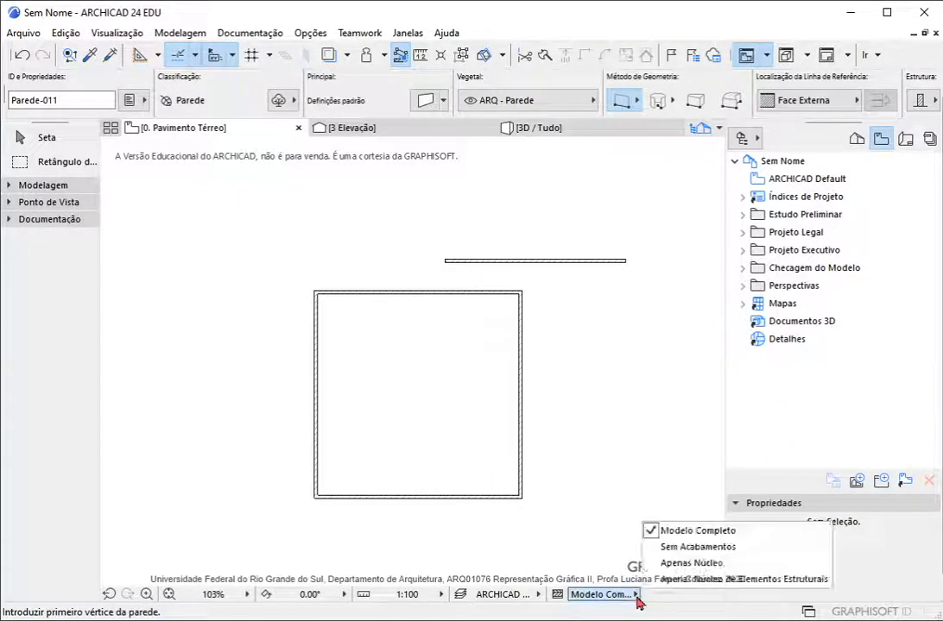
click(634, 594)
drag(727, 571, 816, 578)
click(722, 597)
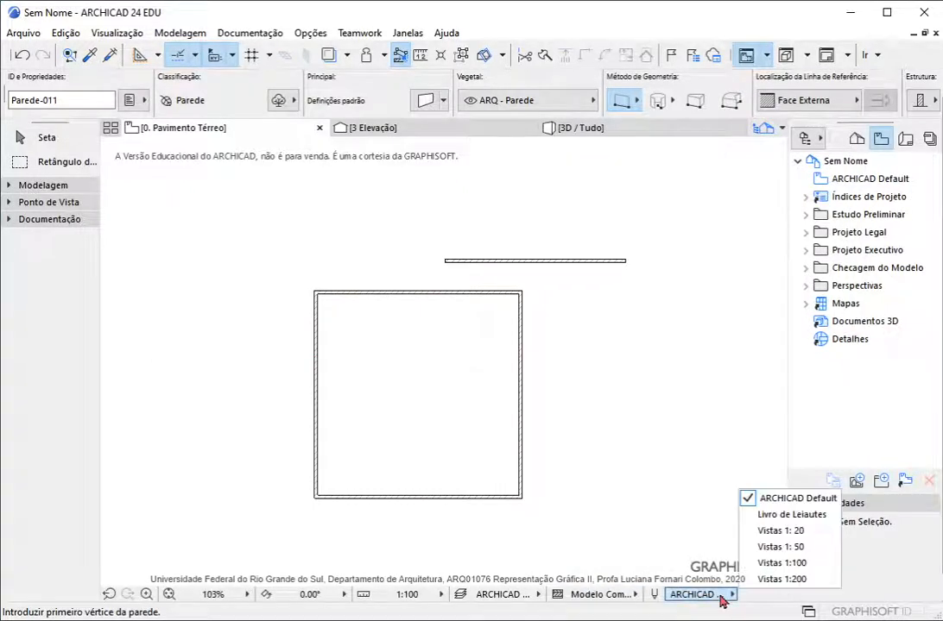
click(721, 596)
click(723, 594)
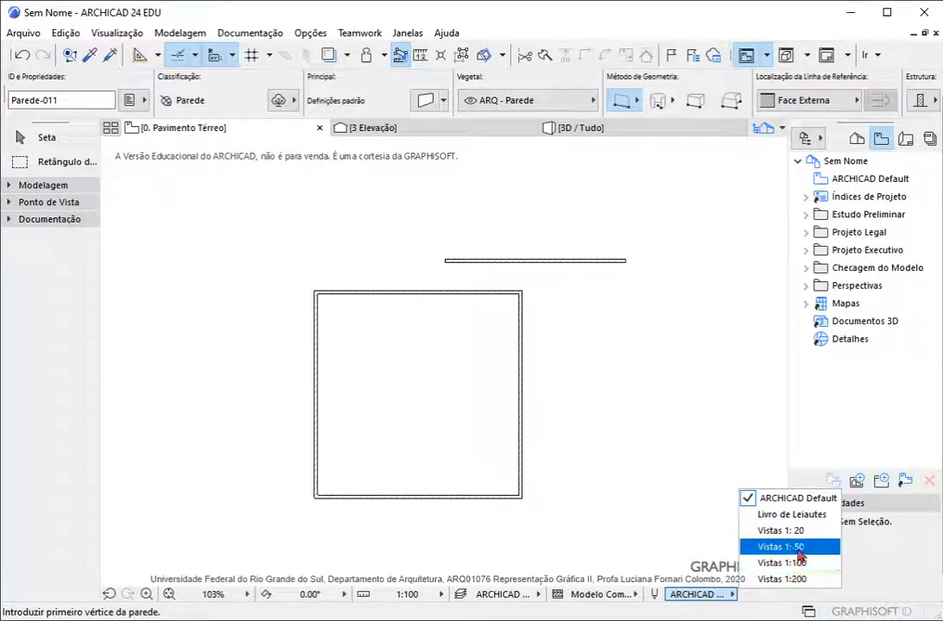
click(861, 403)
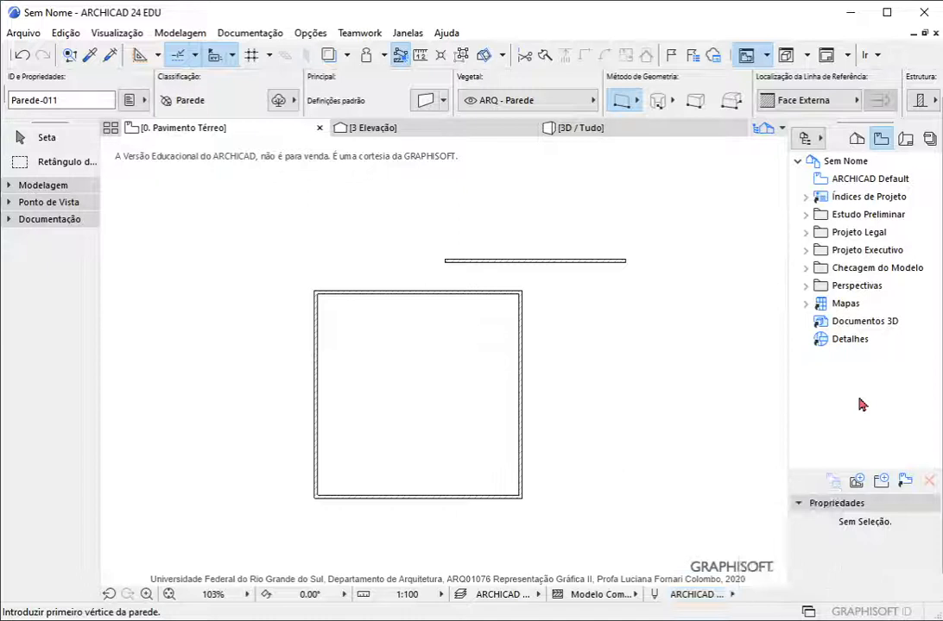
Switch the Navegador to the layout book and collapse its Sem Nome tree.
click(905, 140)
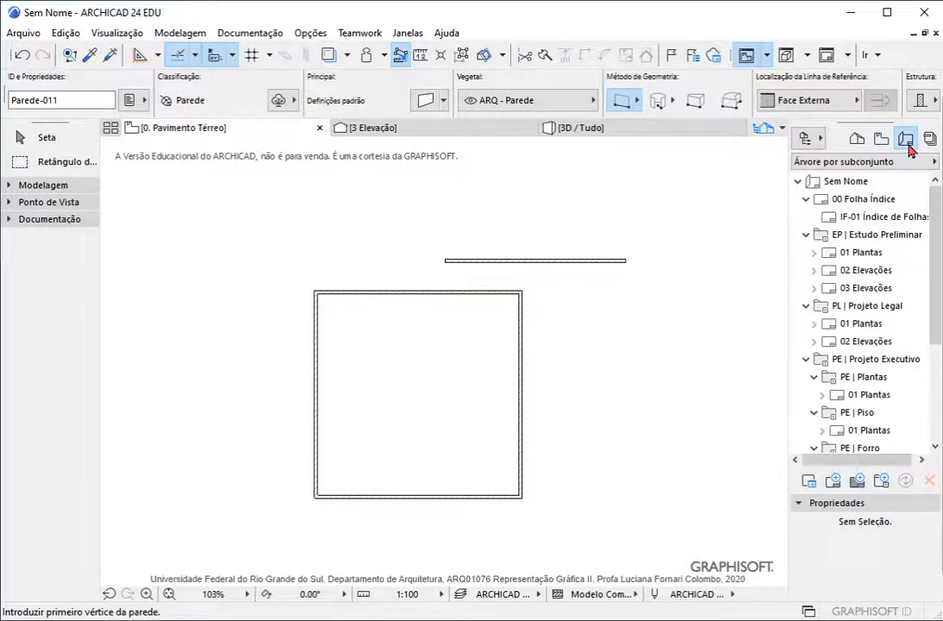
click(798, 183)
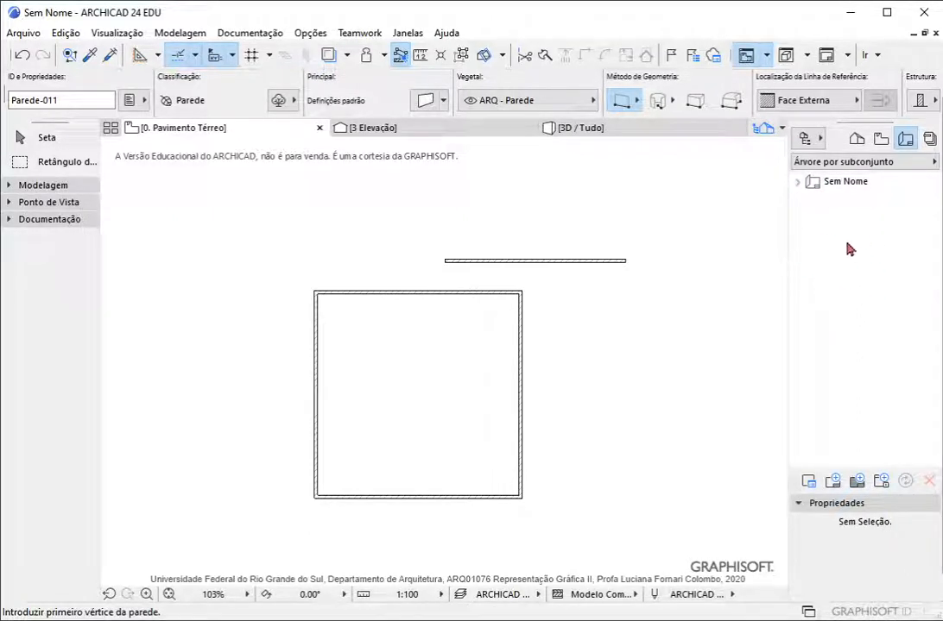
Switch the Navegador to the publisher sets and collapse the Leiautes PDF and Leiautes DWG folders of the 1 - Leiautes em PDF e DWG set.
click(928, 140)
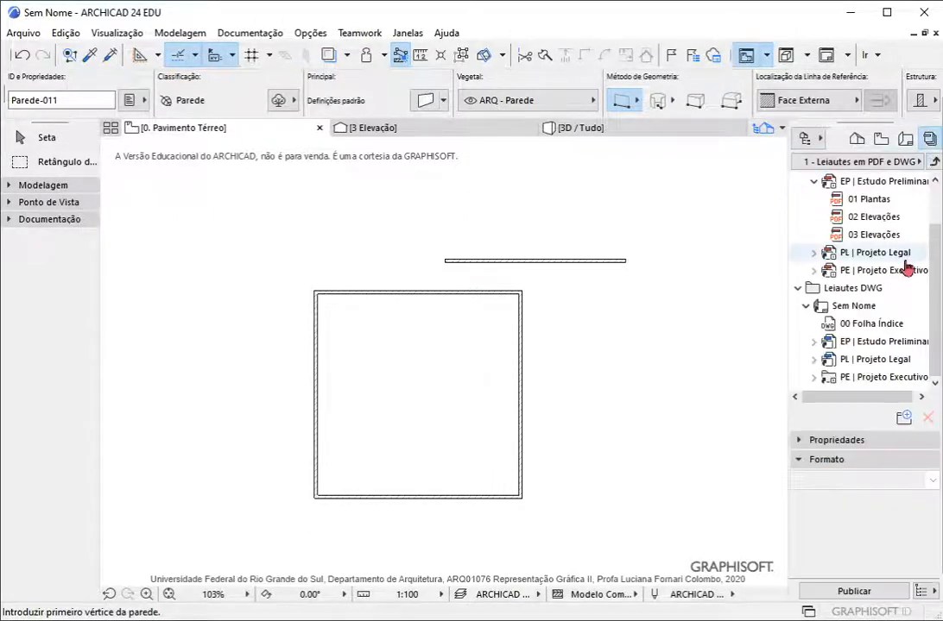
click(810, 185)
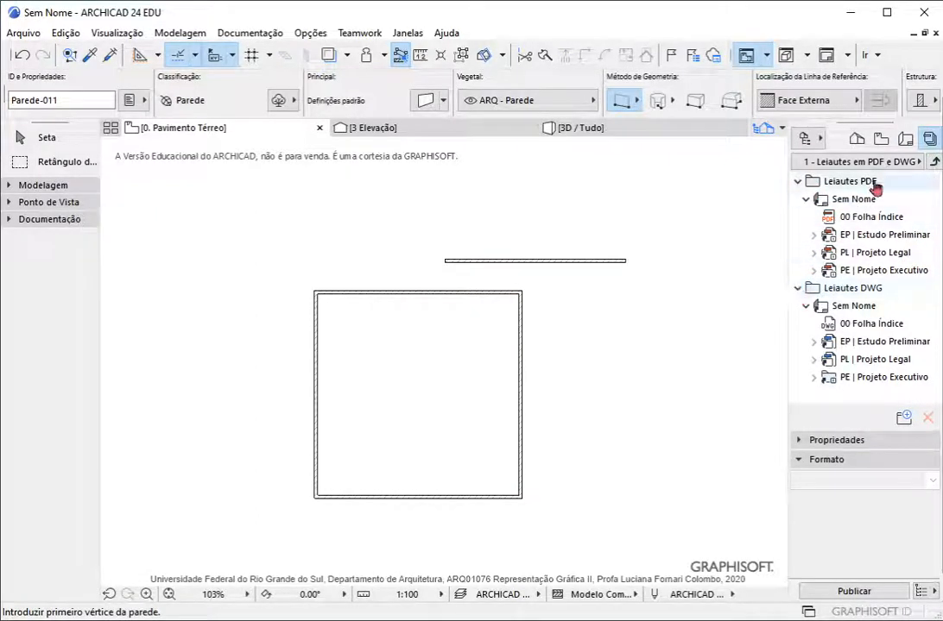
click(798, 288)
click(800, 184)
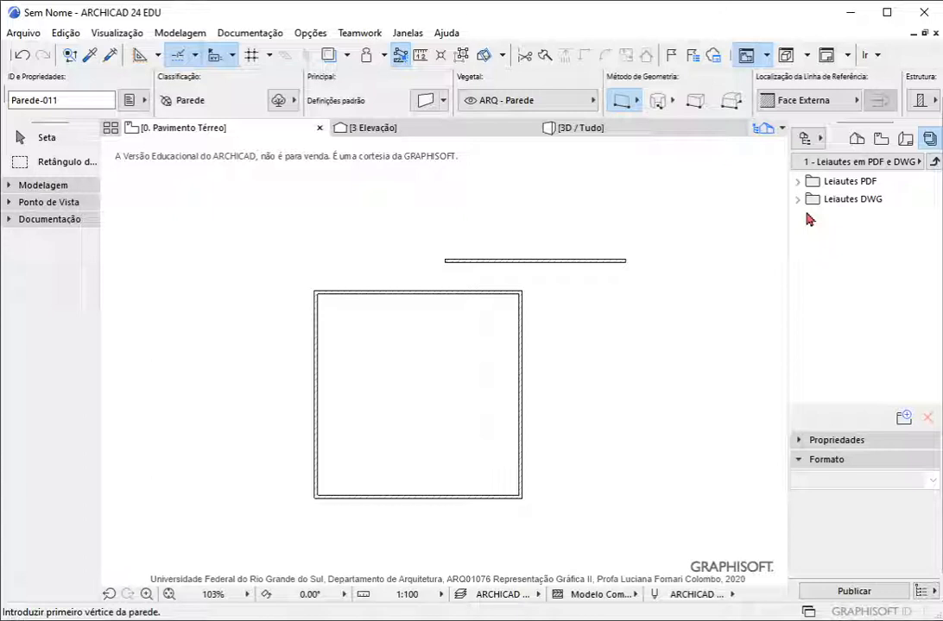
click(895, 166)
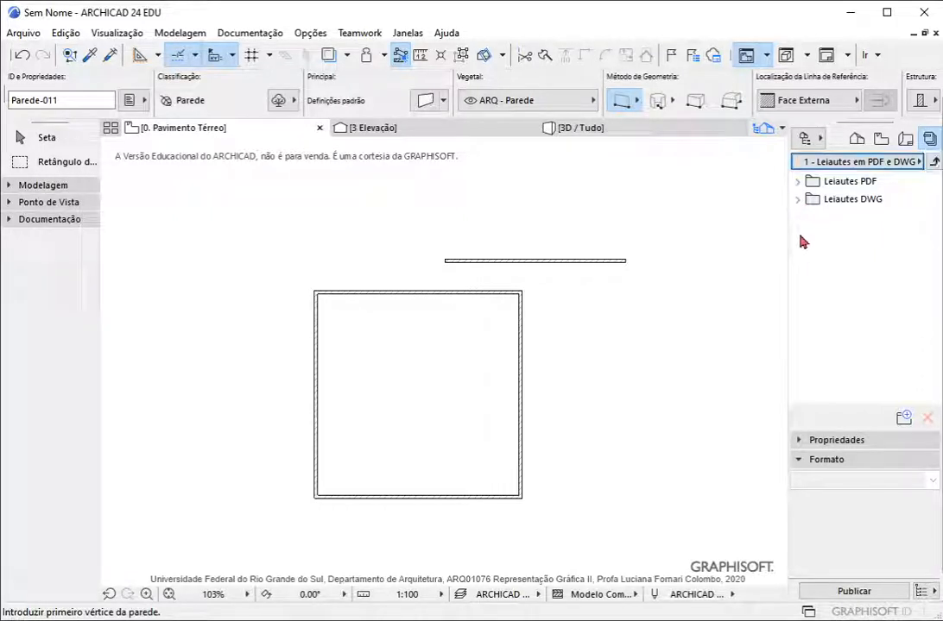
Collapse the Propriedades and Formato sections of the publisher sets view, and resize the Navegador palette to a narrow width.
drag(787, 245, 583, 261)
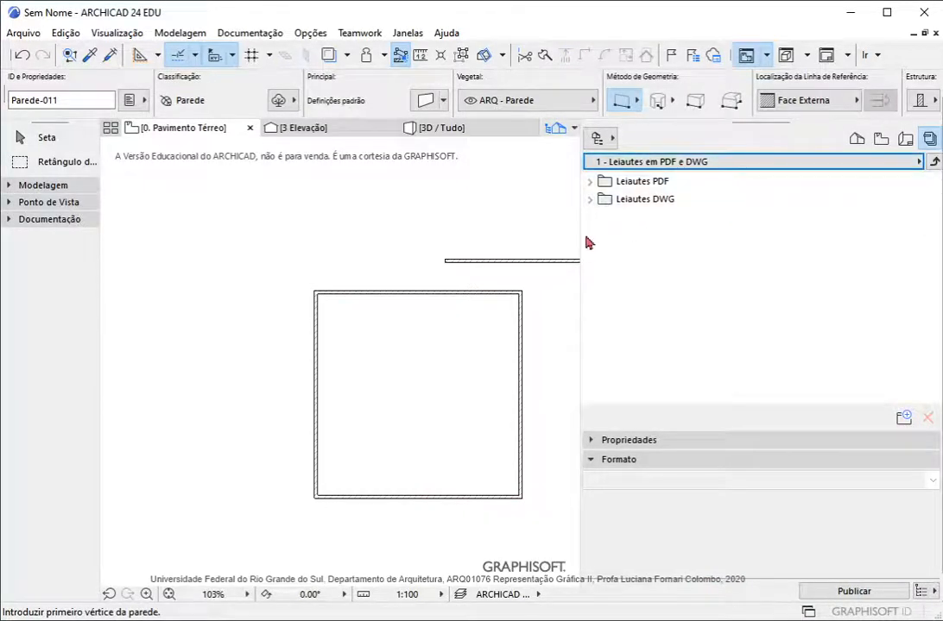
drag(578, 243, 599, 243)
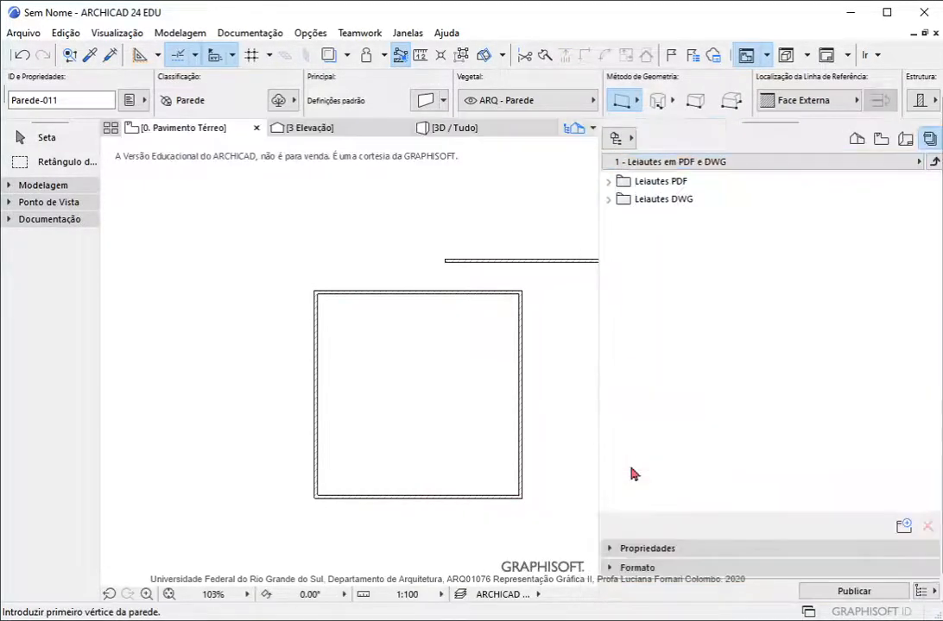
click(630, 573)
click(643, 500)
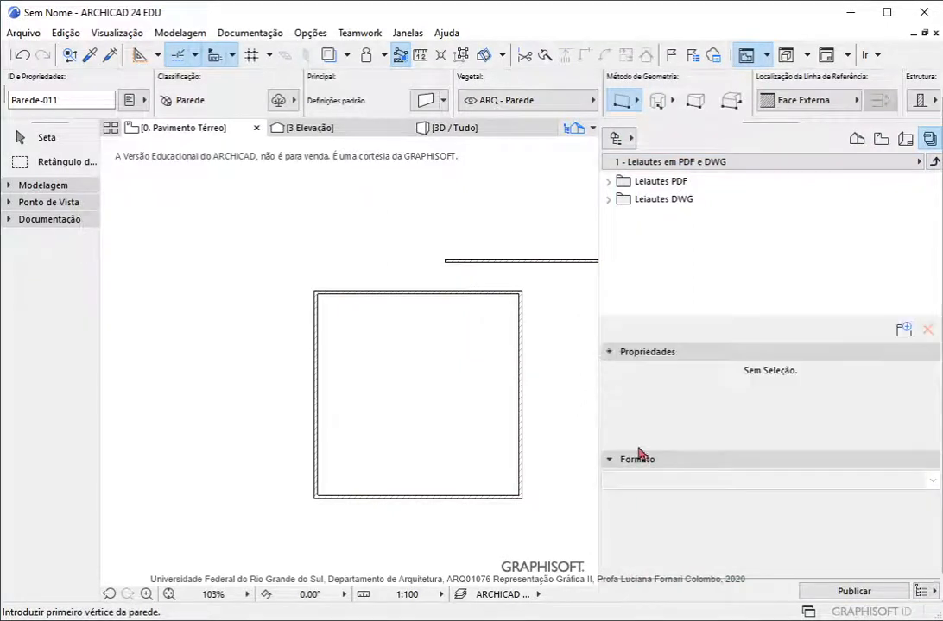
click(670, 353)
click(655, 461)
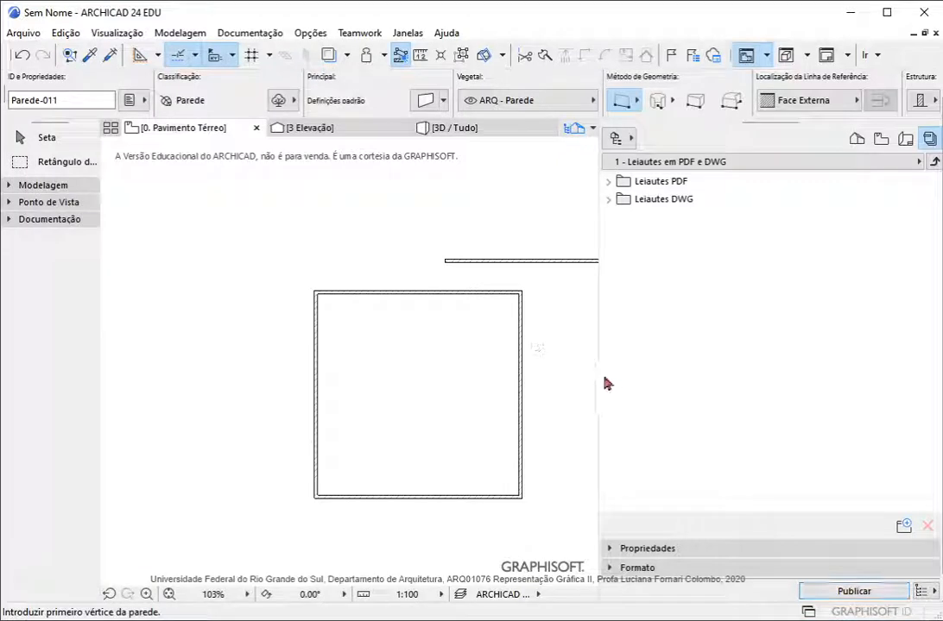
drag(600, 379, 772, 375)
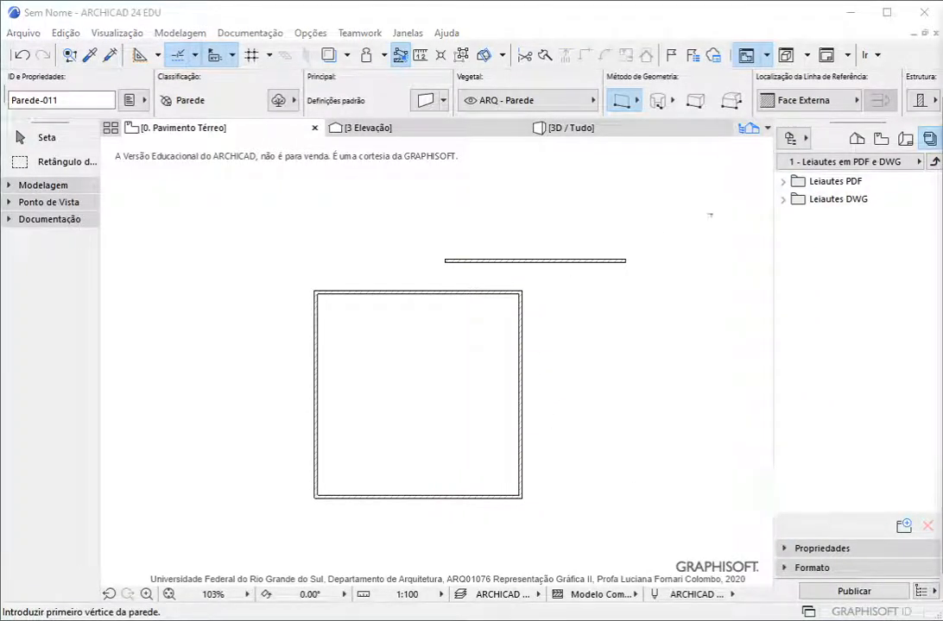
Collapse the Pisos branch of the project map and activate the Seta tool.
click(857, 141)
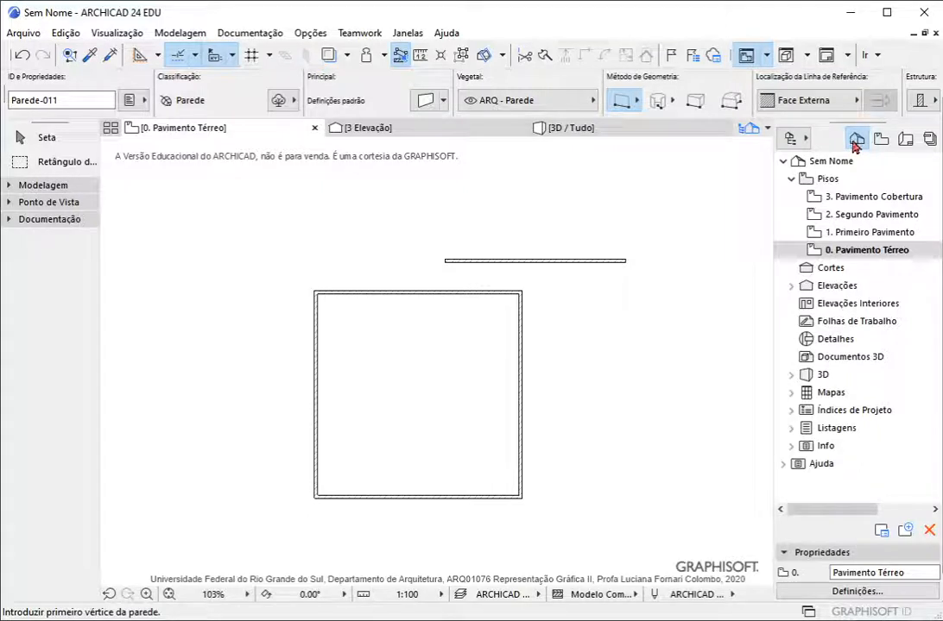
click(790, 179)
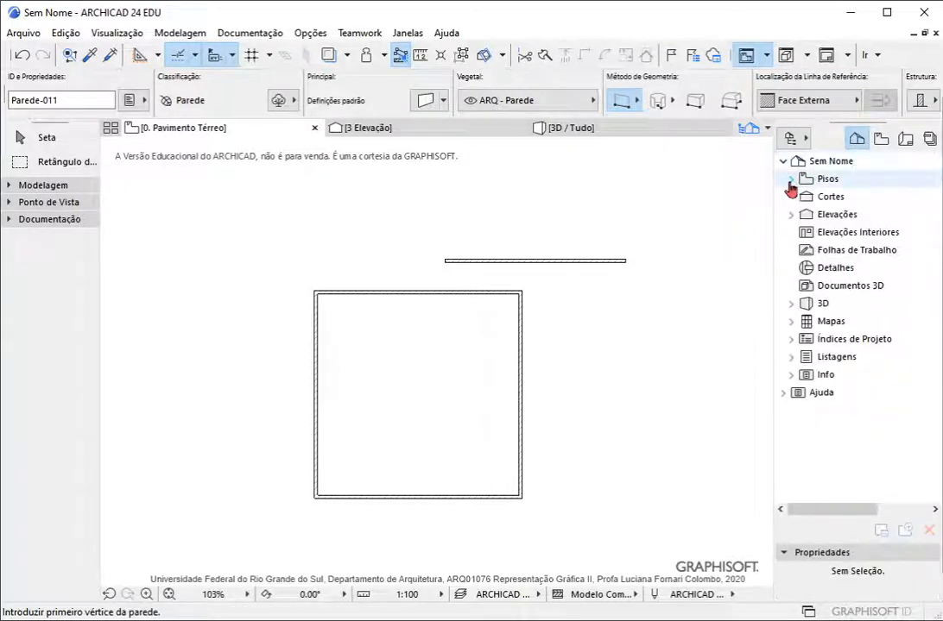
click(40, 138)
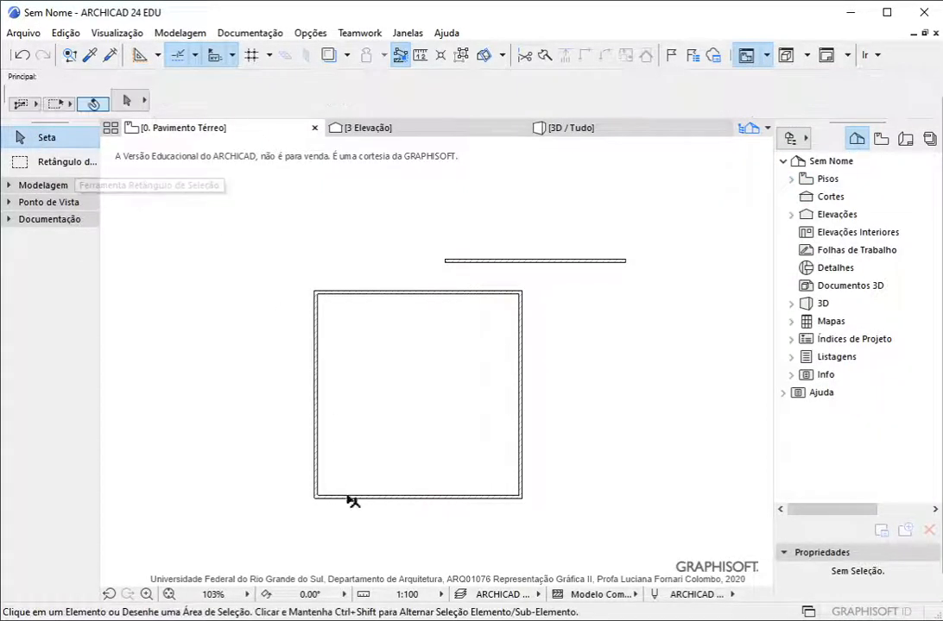
Review the drawing scale list, and compare the Navegador's view map with its project map.
click(443, 595)
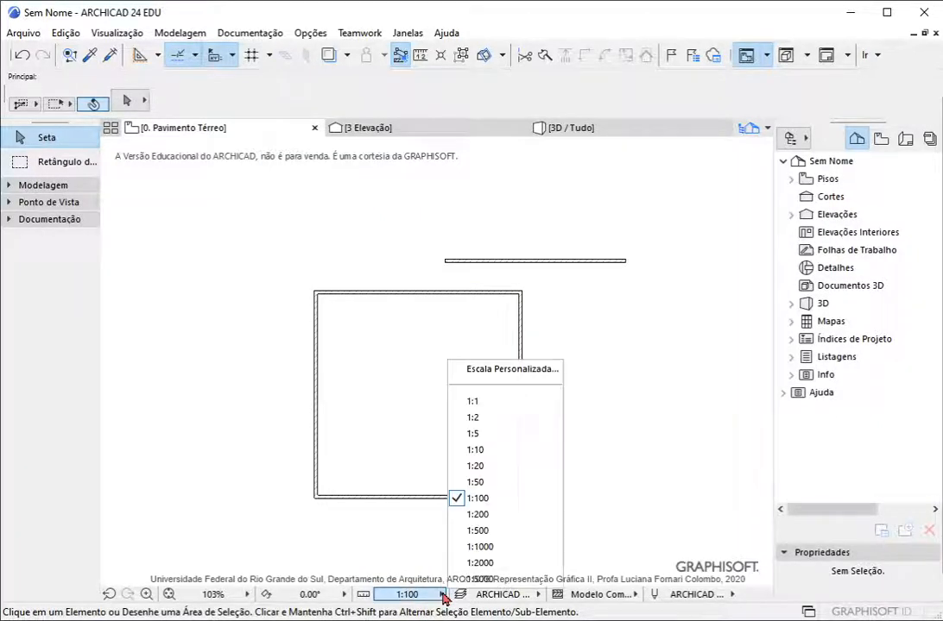
click(443, 595)
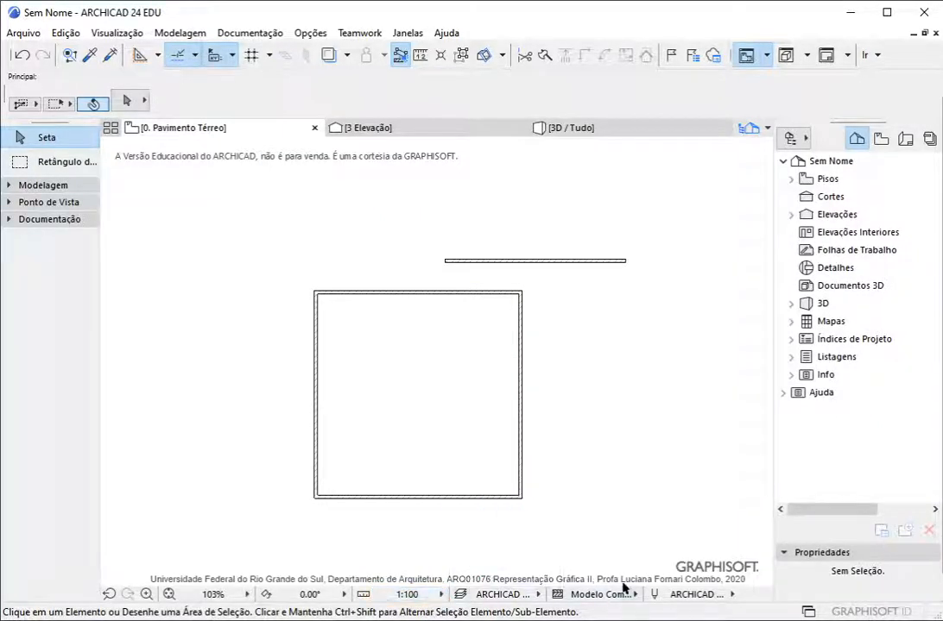
click(884, 140)
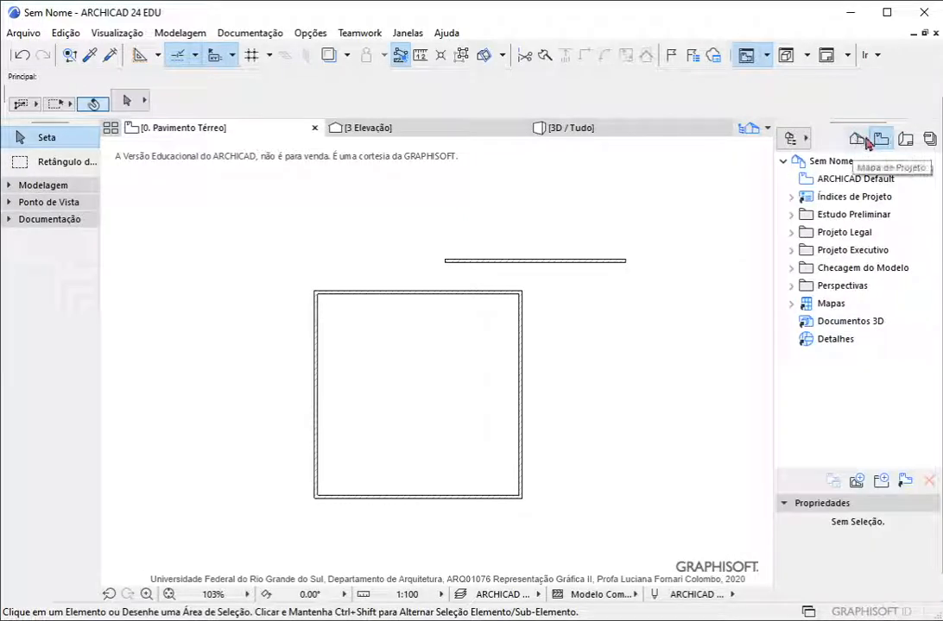
click(855, 139)
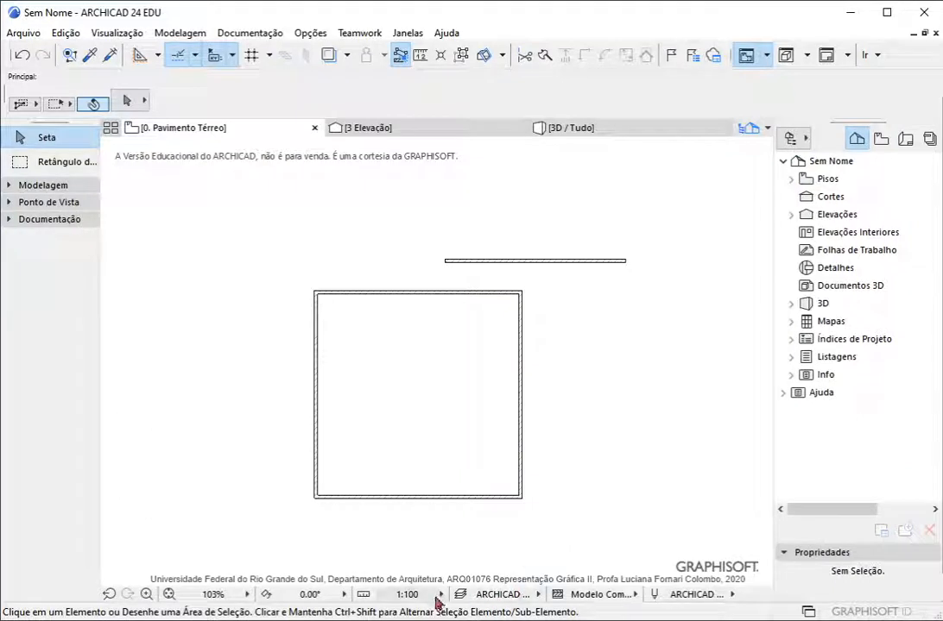
Set the floor plan's drawing scale to 1:50 while viewing the enclosure's lower wall up close.
scroll(387, 488, up, 4)
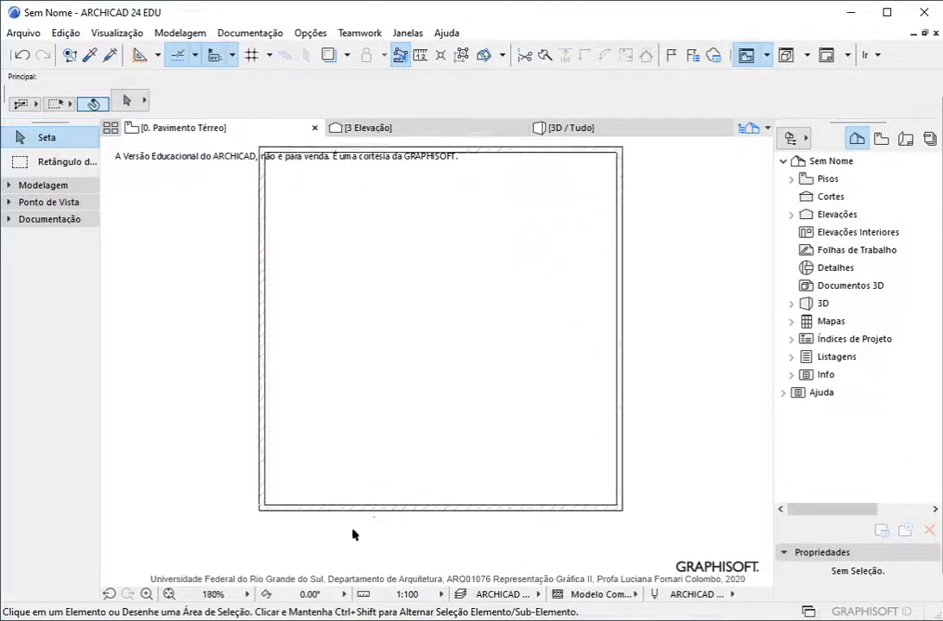
scroll(330, 535, up, 6)
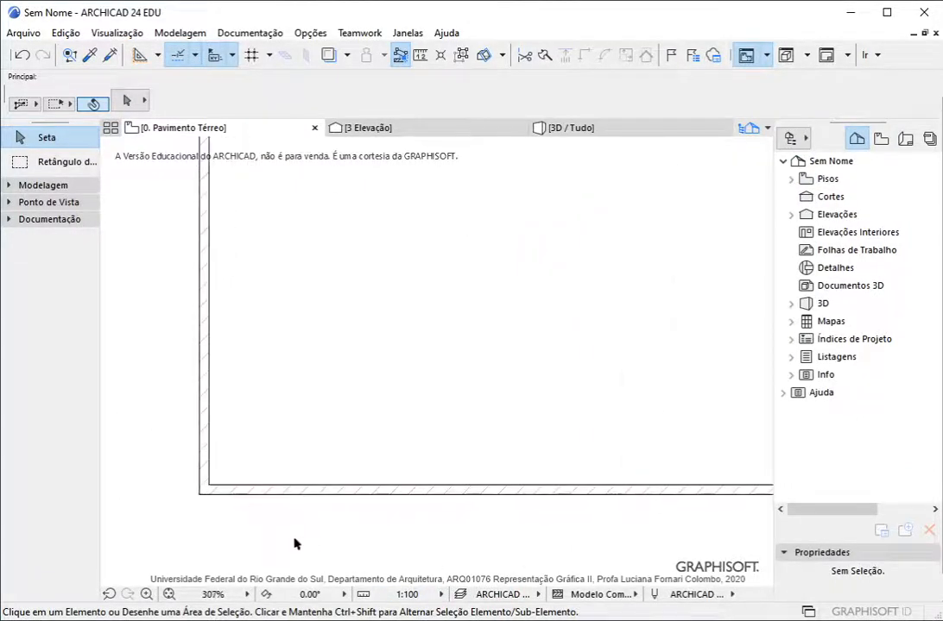
click(447, 595)
click(499, 486)
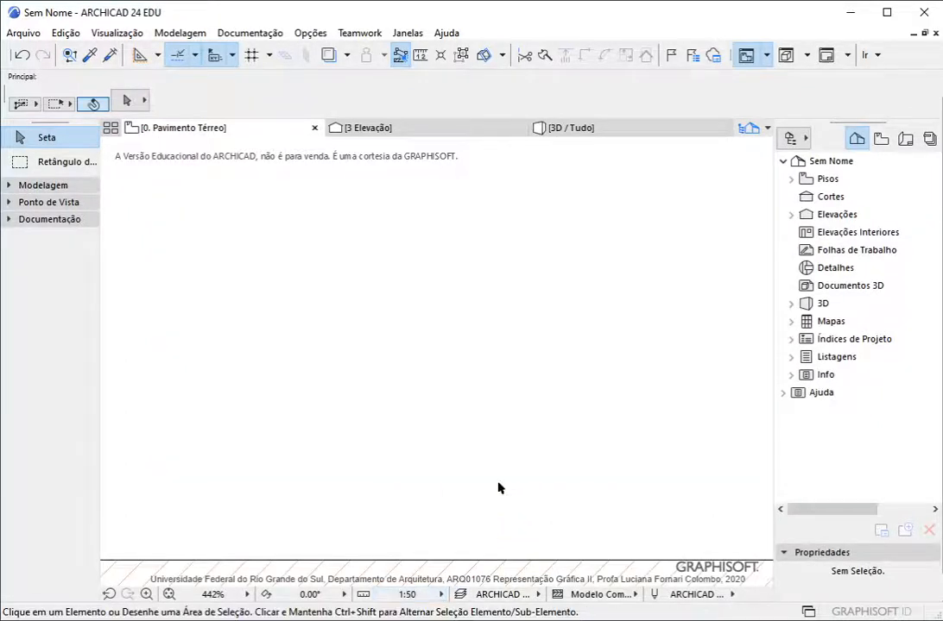
Set the floor plan's drawing scale to 1:100.
scroll(498, 431, down, 1)
click(419, 595)
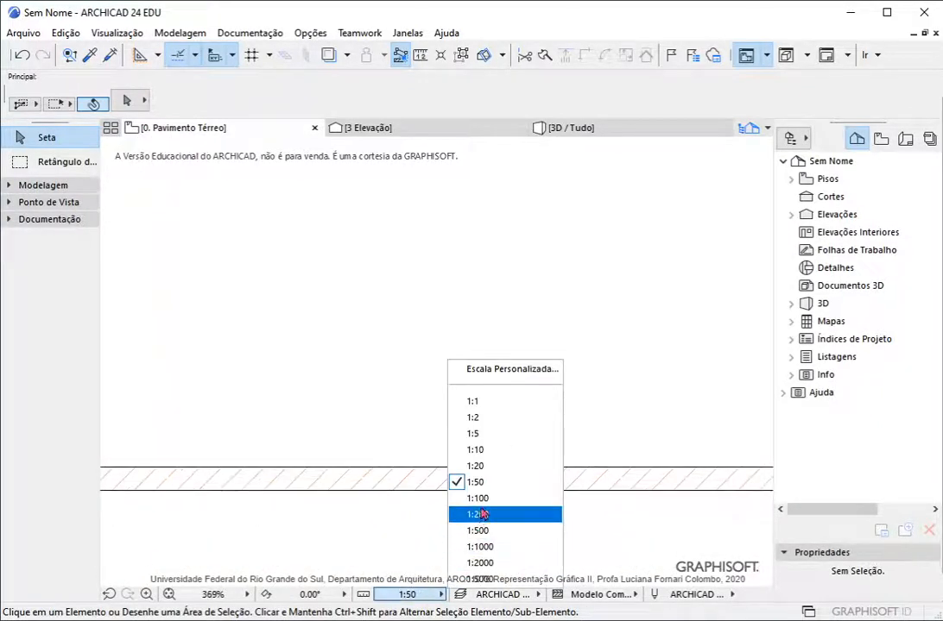
click(480, 499)
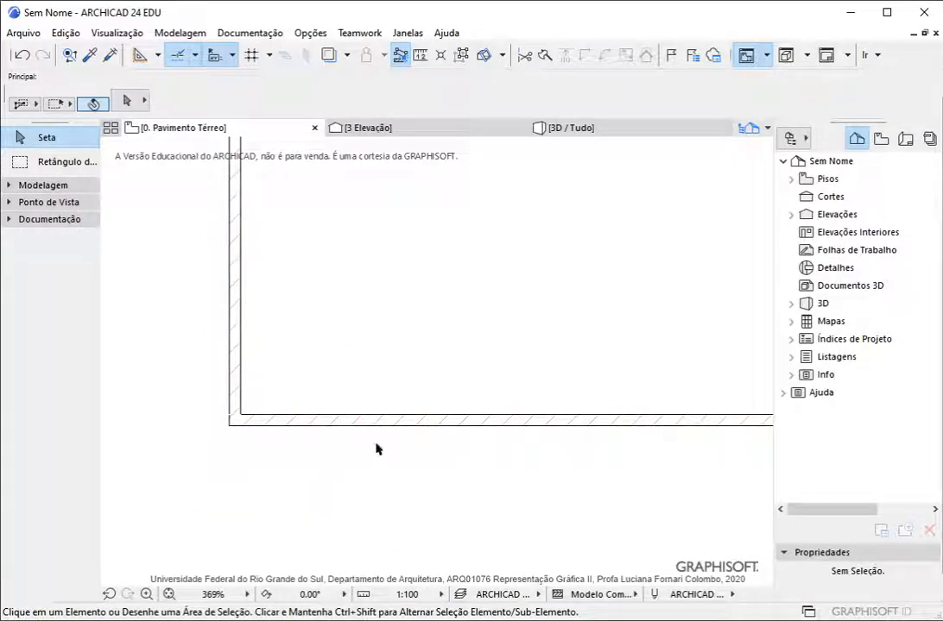
Place a text block reading "texto" inside the enclosure near its lower-left corner, using the Texto tool from the Documentação group.
click(71, 203)
click(48, 203)
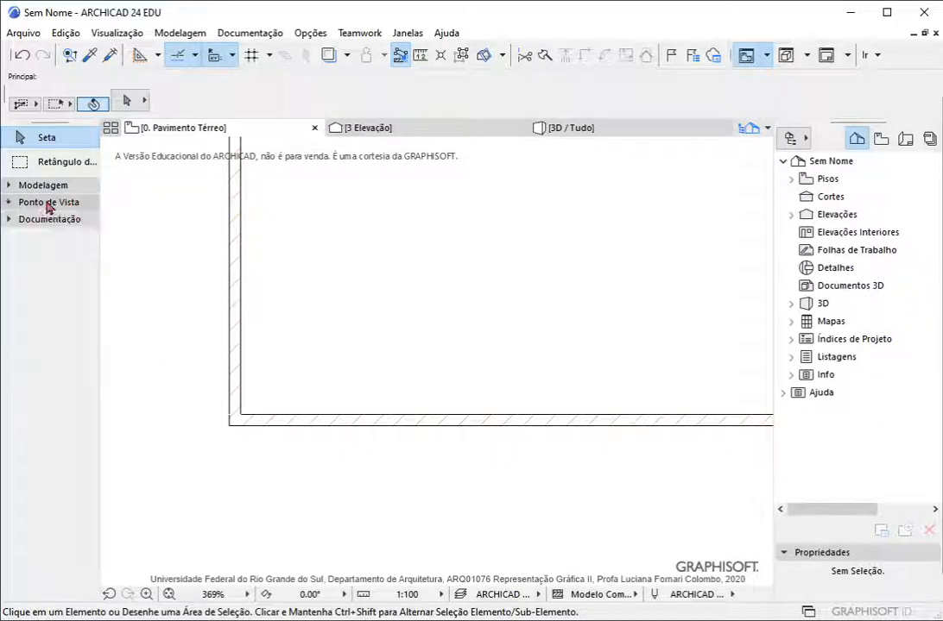
click(49, 220)
click(59, 340)
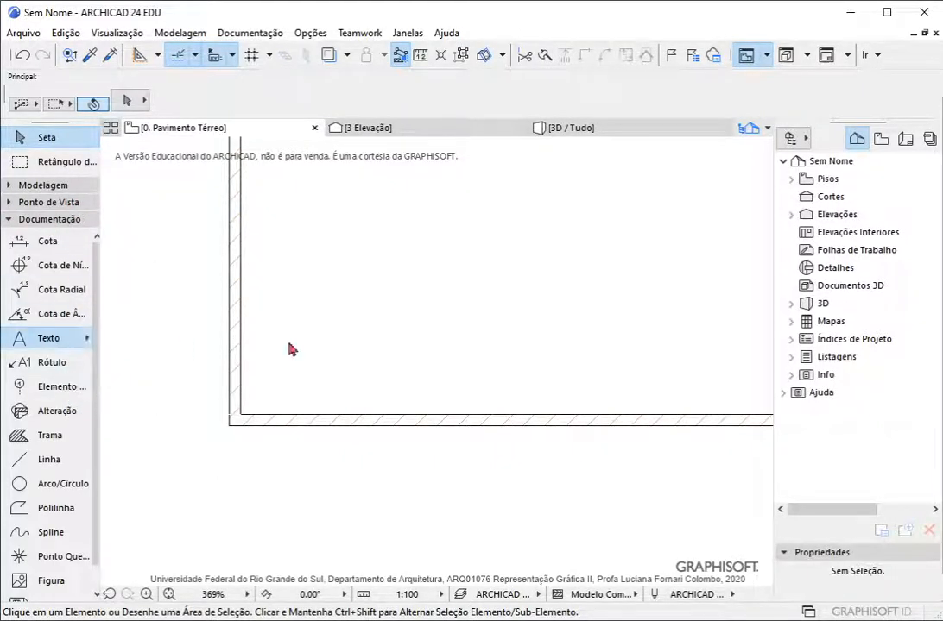
click(296, 377)
click(581, 313)
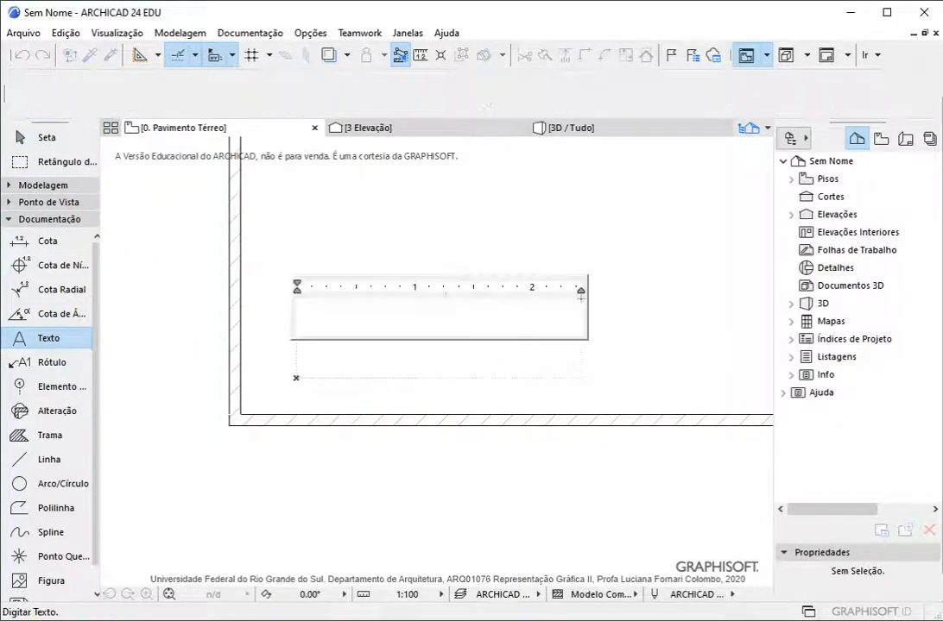
text(texto)
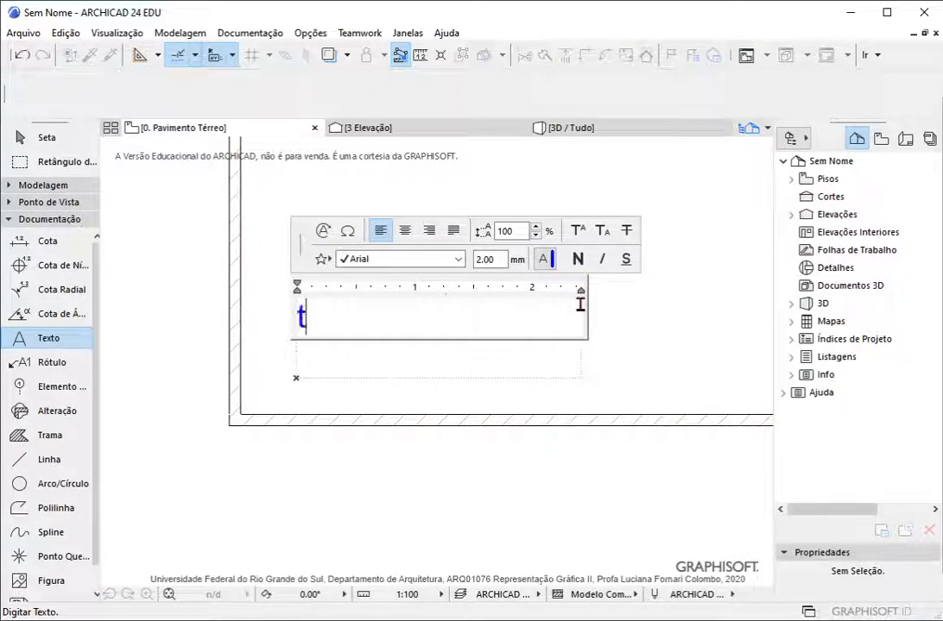
right_click(618, 326)
click(630, 380)
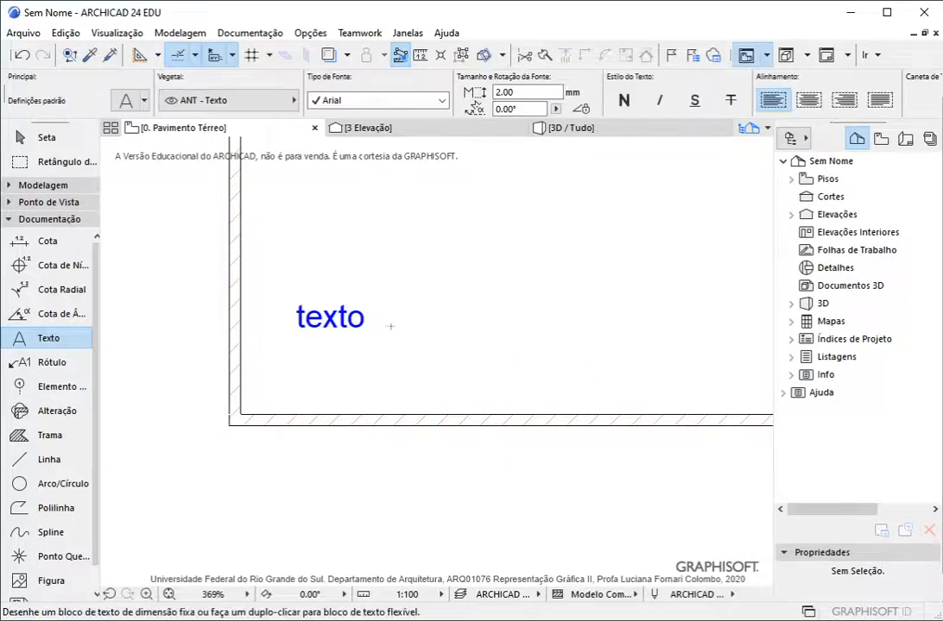
Switch the drawing scale to 1:50 and back to 1:100 to compare the text's size with the walls.
click(67, 138)
click(436, 595)
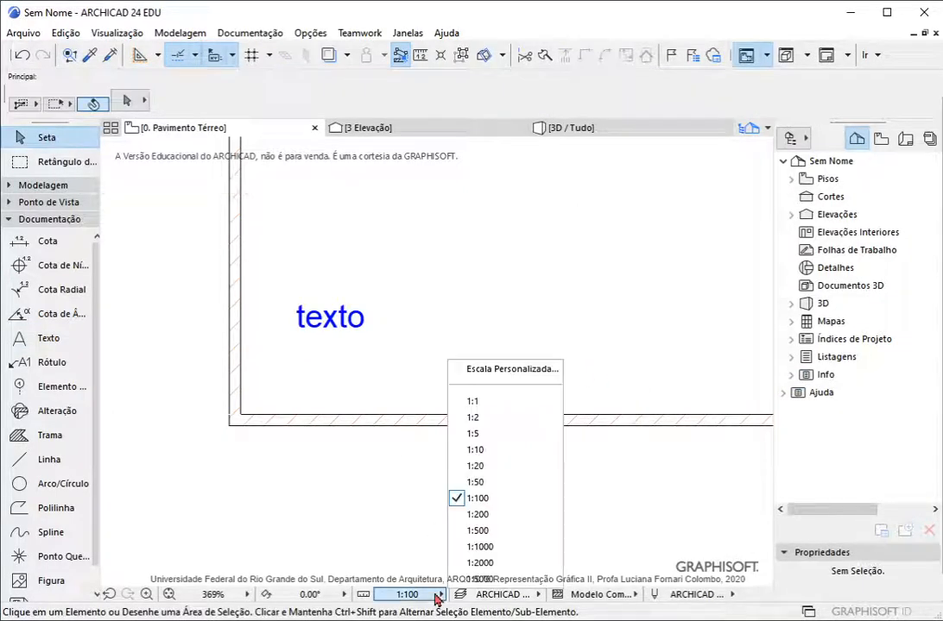
click(513, 482)
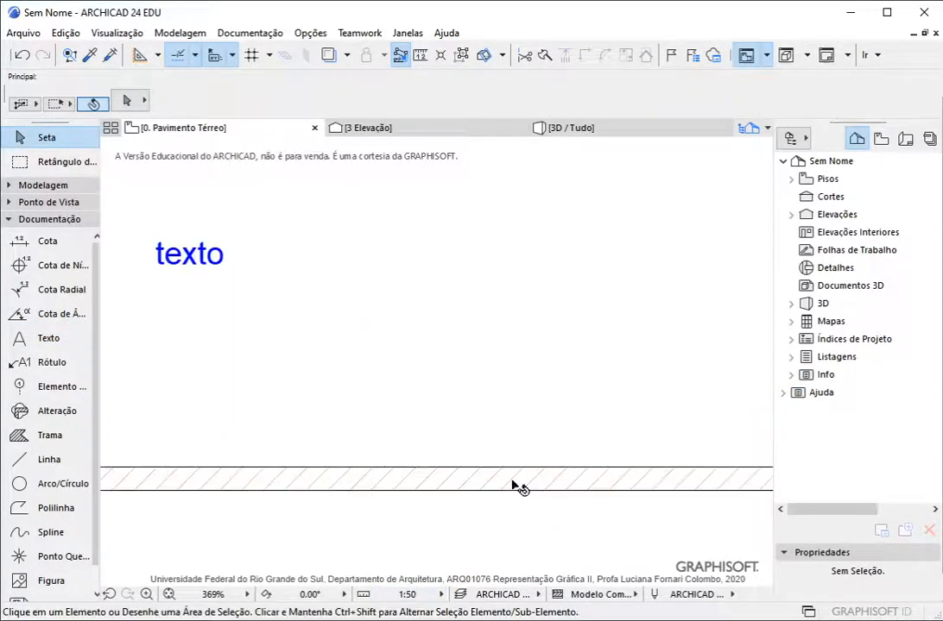
click(429, 594)
click(513, 499)
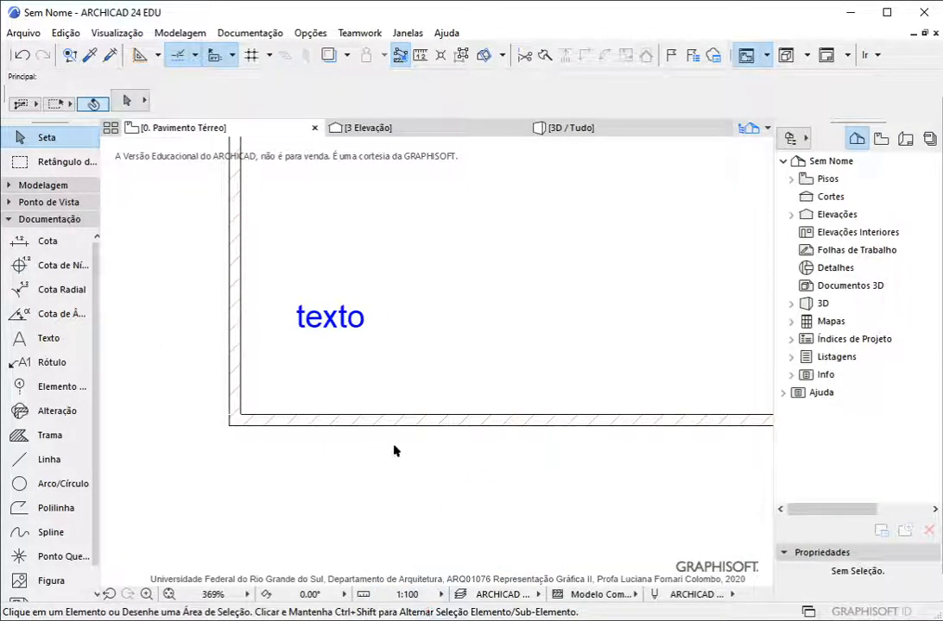
mouse_move(245, 323)
click(65, 338)
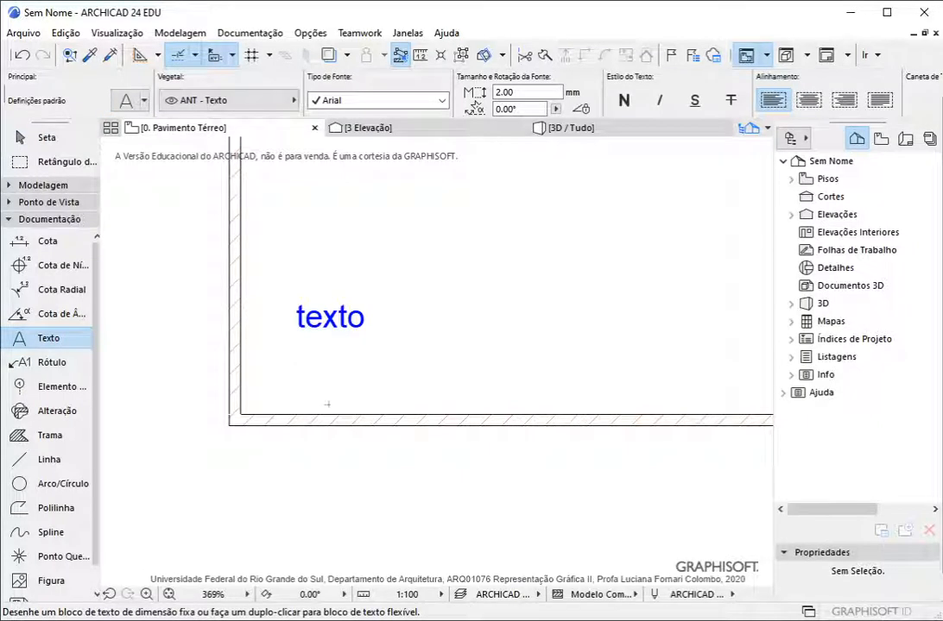
click(461, 335)
click(653, 395)
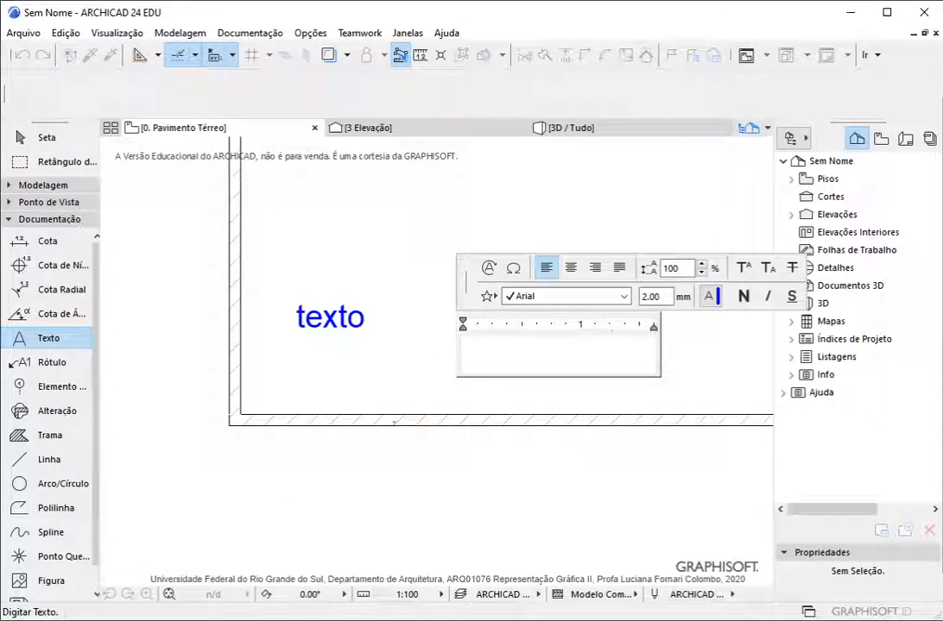
text(fdafas)
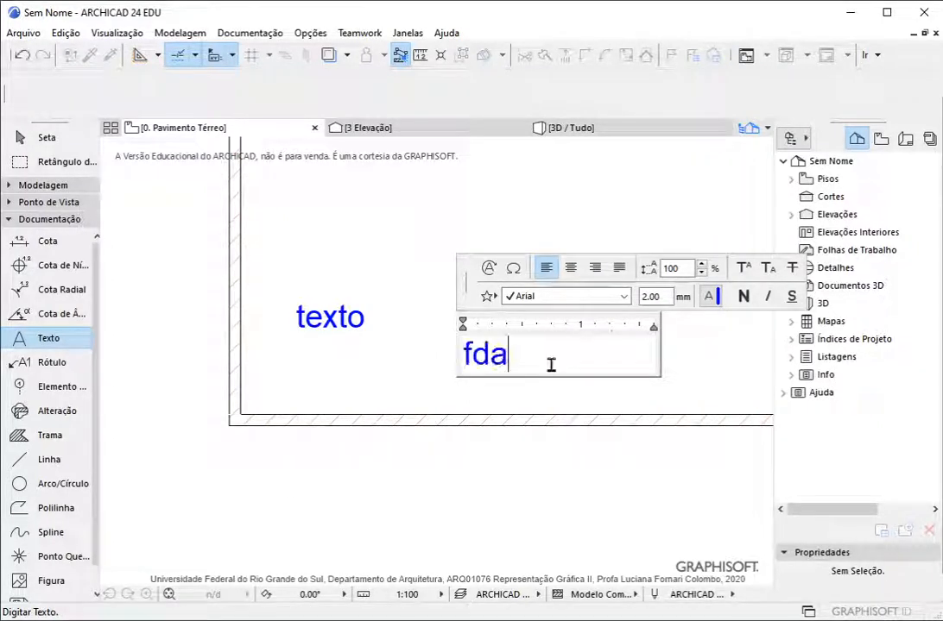
key(BackSpace)
key(BackSpace)
key(BackSpace)
key(BackSpace)
key(BackSpace)
key(BackSpace)
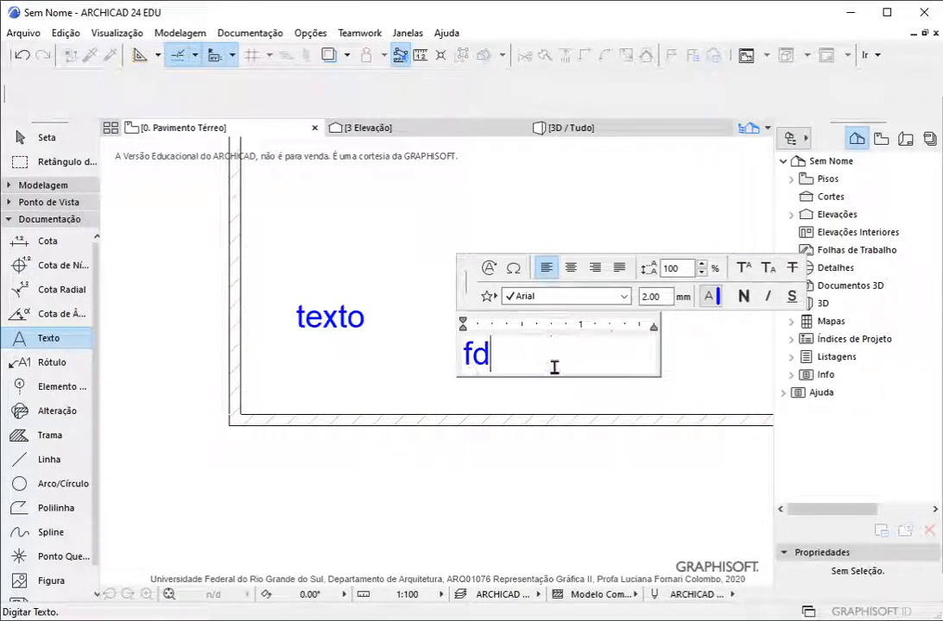
right_click(566, 412)
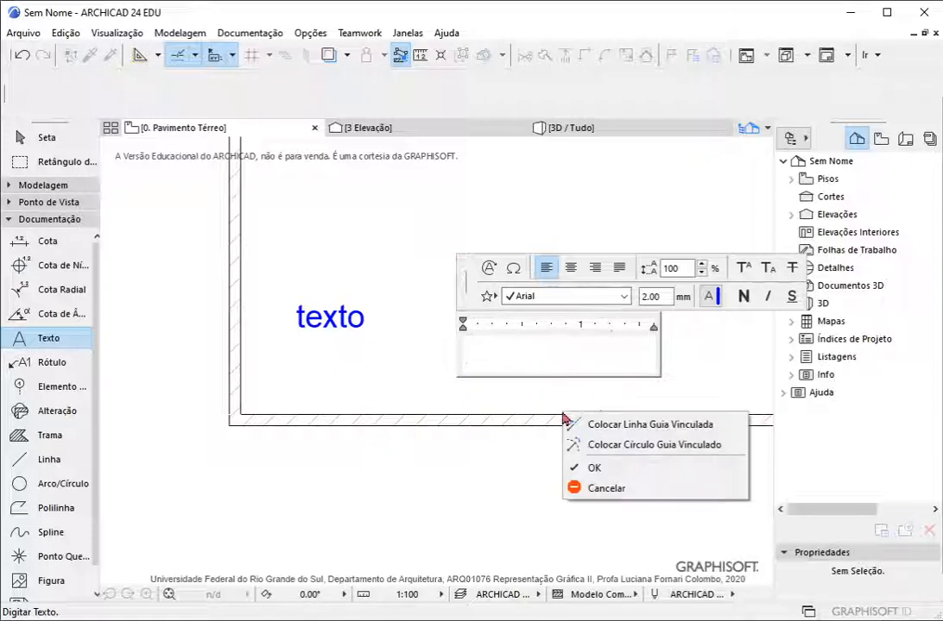
click(619, 468)
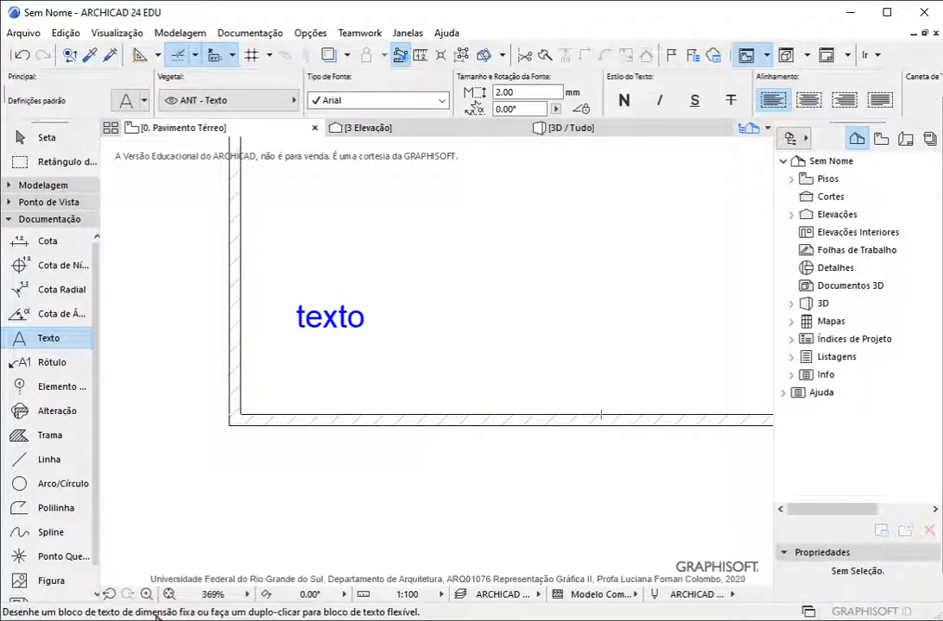
Collapse the Documentação group of the toolbox.
click(50, 219)
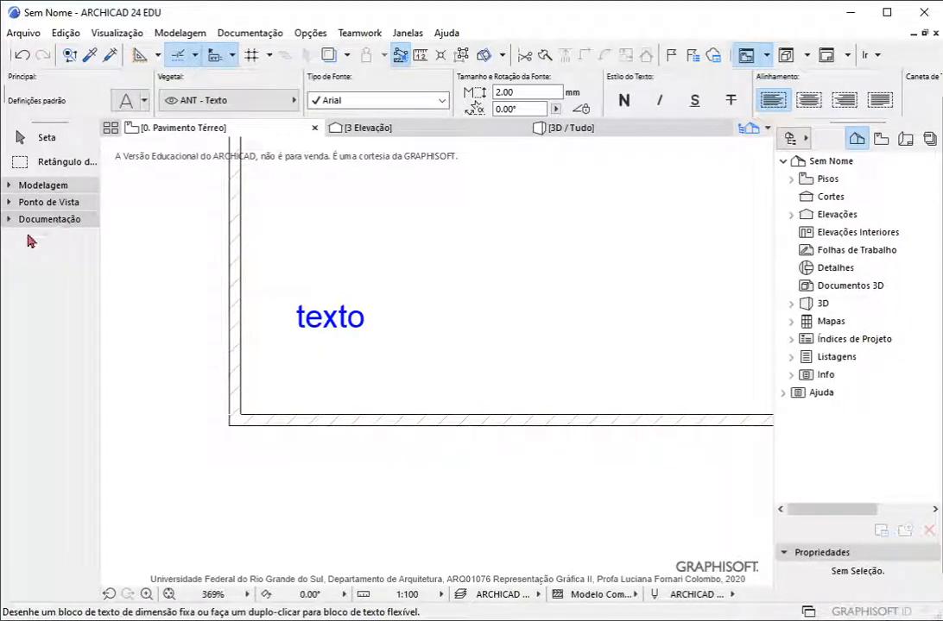
scroll(173, 372, down, 6)
scroll(296, 142, up, 1)
scroll(296, 142, up, 1)
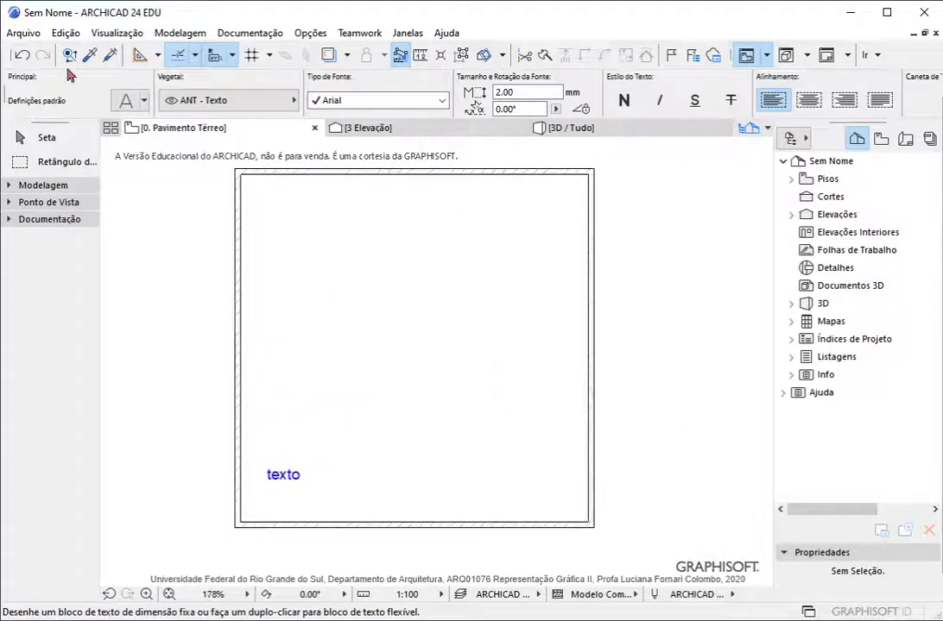